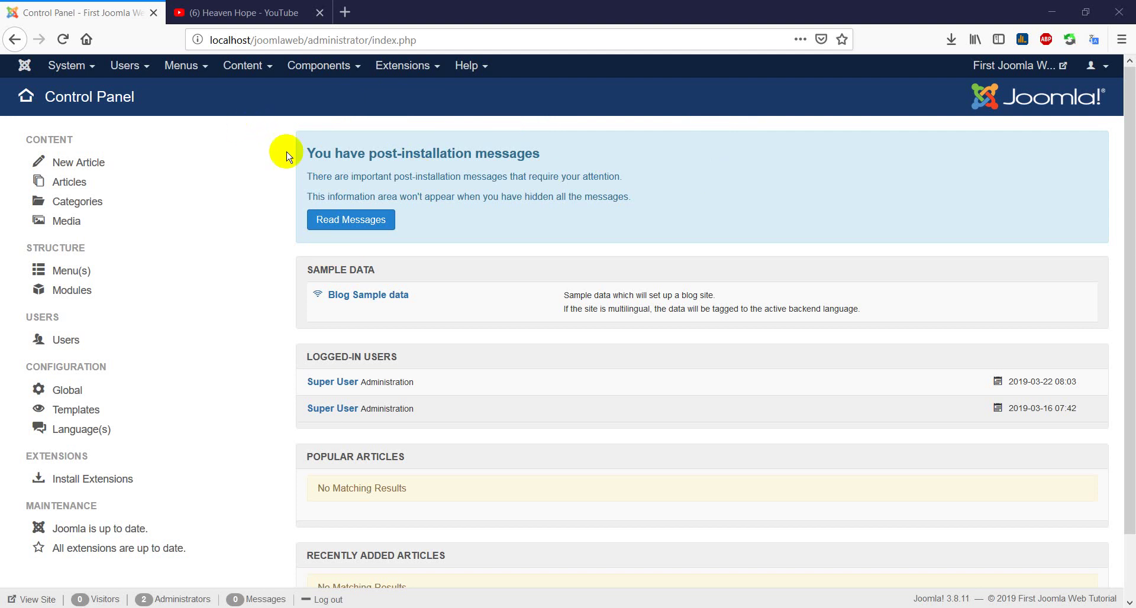
# - Preview the site's public home page and return to the administrator control panel
pyautogui.click(995, 74)
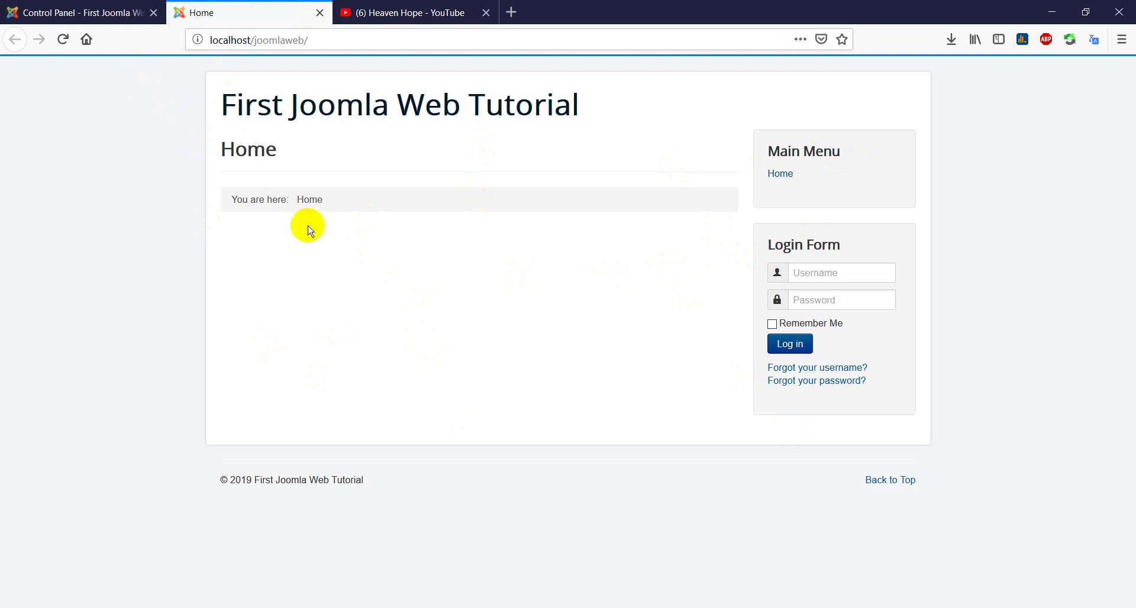
pyautogui.click(106, 17)
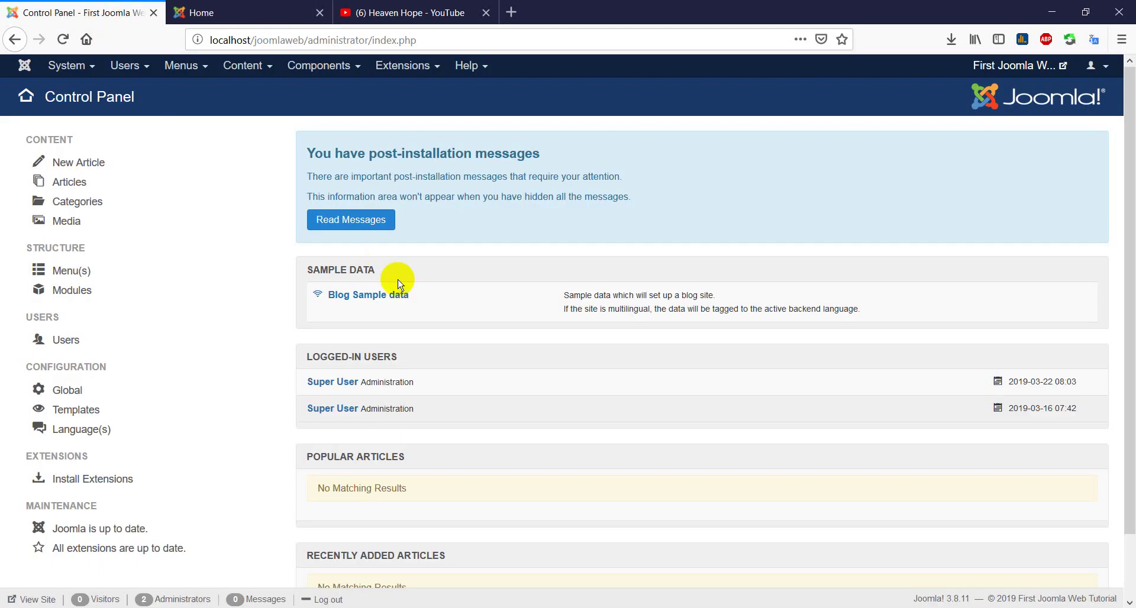
# - Open the site template styles and make Beez3 - Default the default style for all pages
pyautogui.click(412, 76)
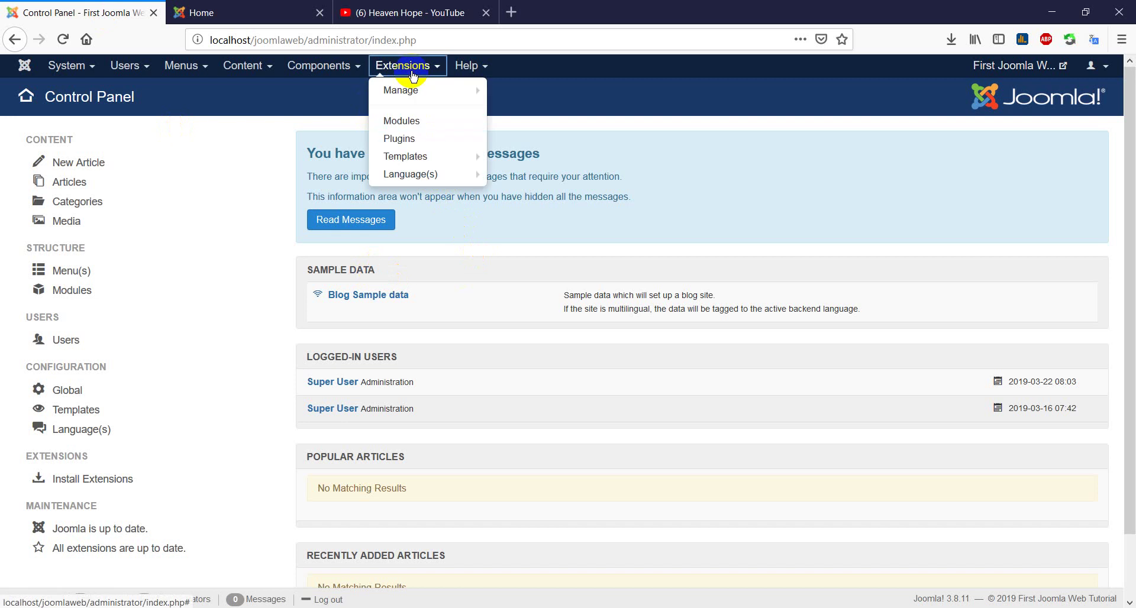
pyautogui.moveTo(406, 159)
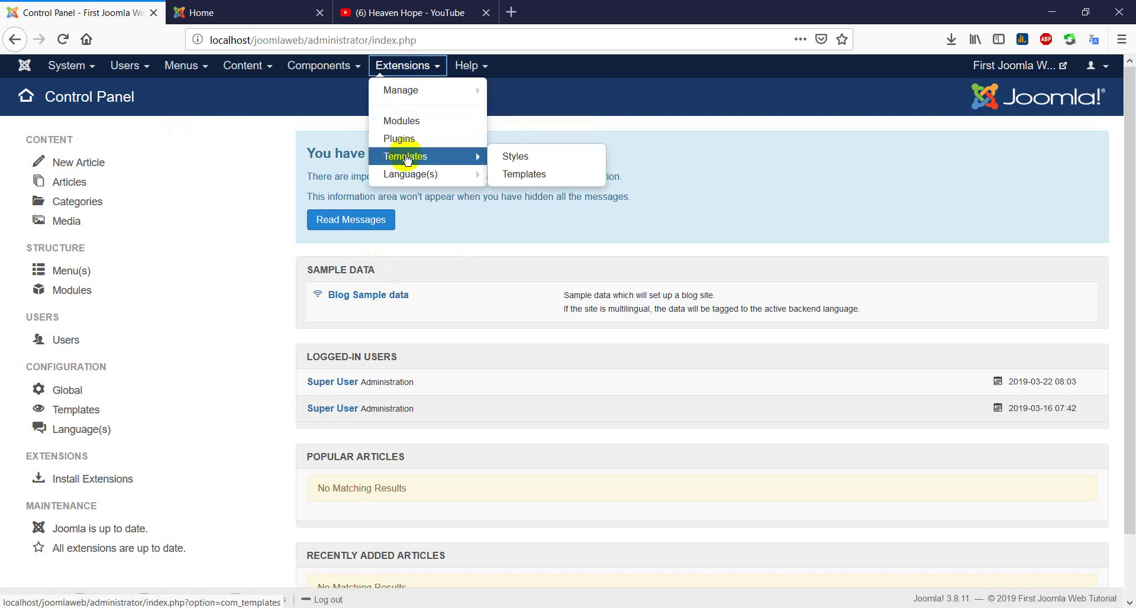
pyautogui.click(407, 159)
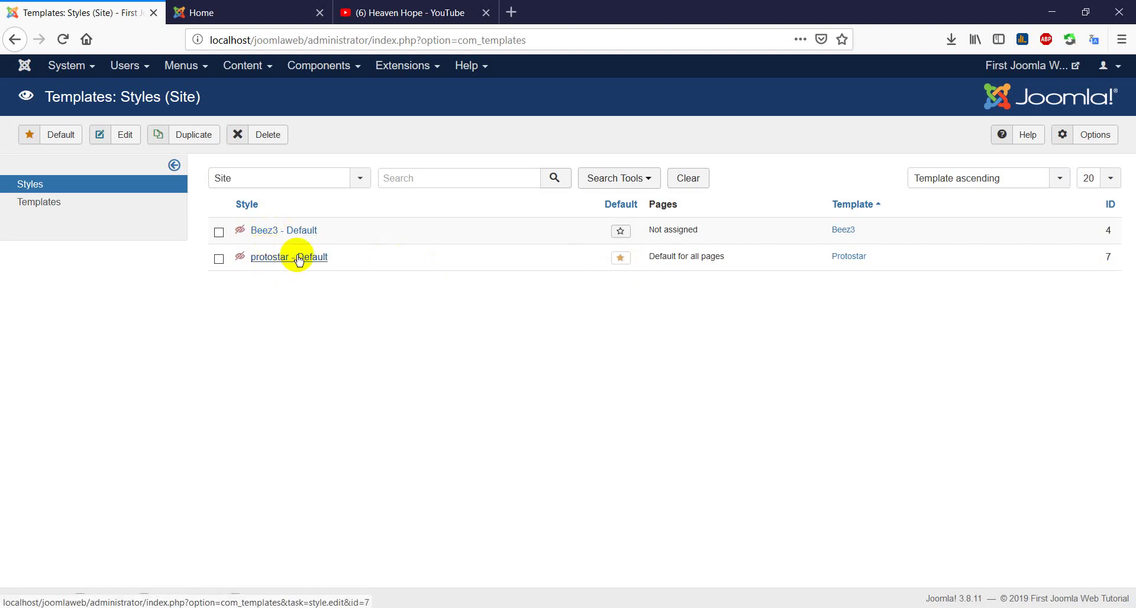
pyautogui.click(218, 20)
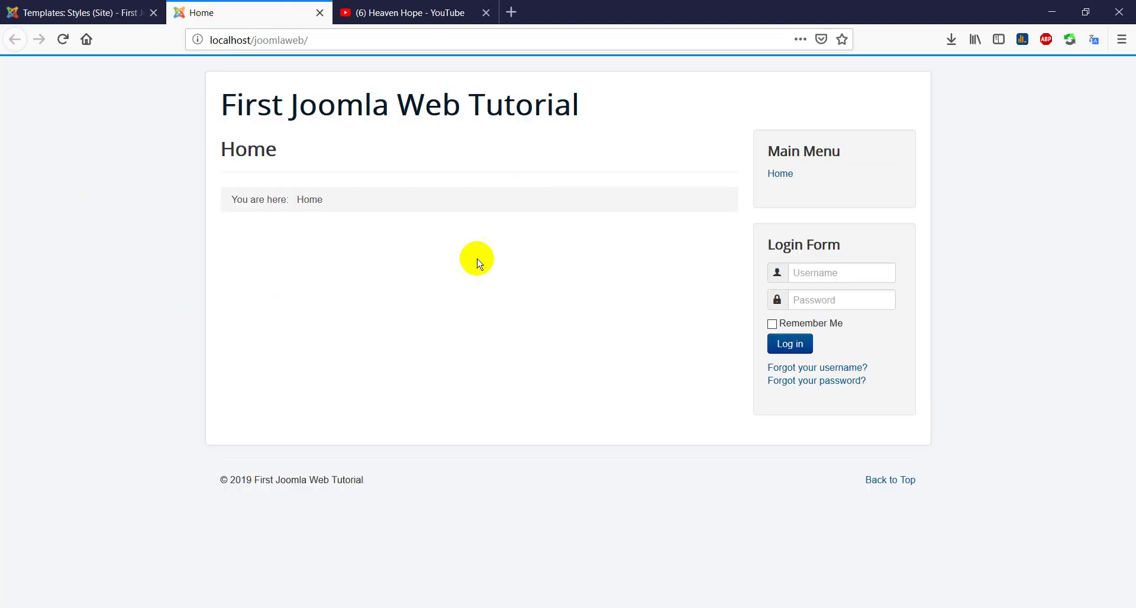
pyautogui.click(61, 15)
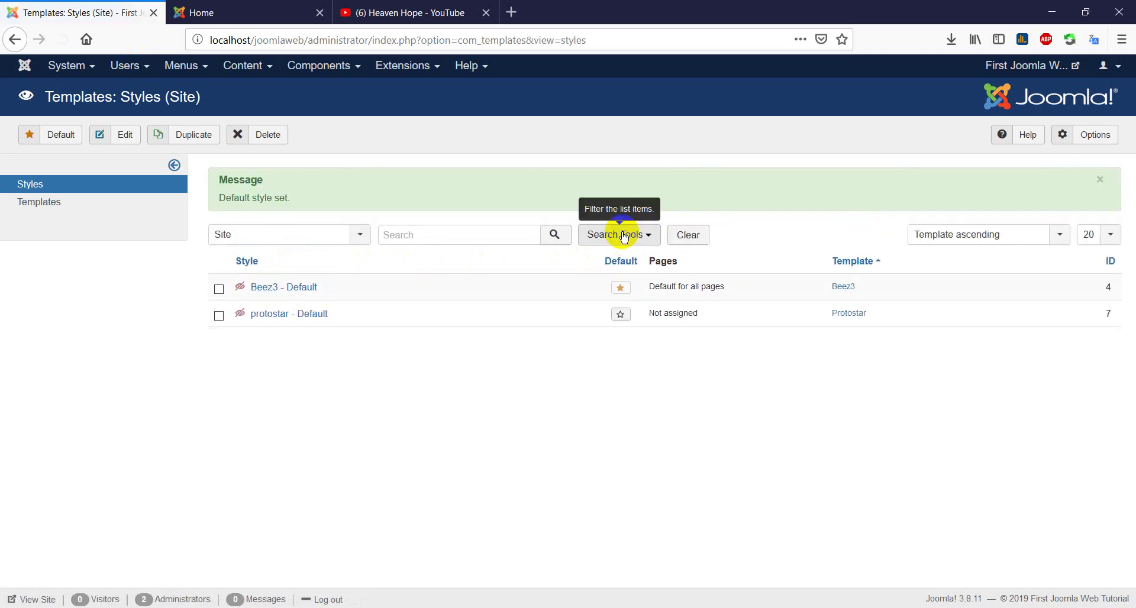
# - Reload the site's public home page and look over its layout with the Beez3 template
pyautogui.click(228, 13)
pyautogui.click(326, 41)
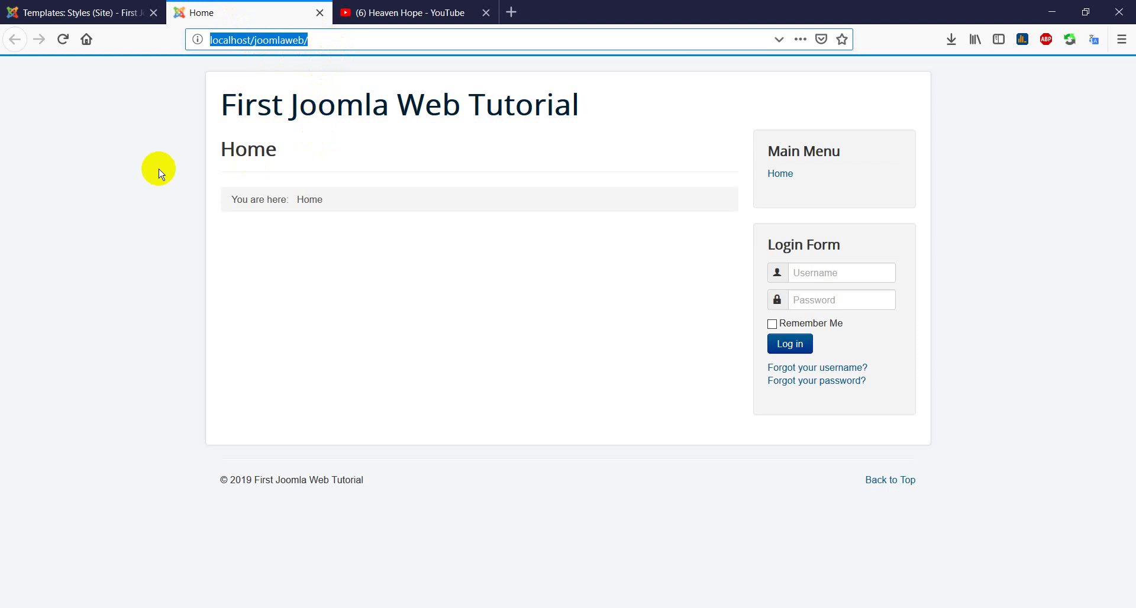
pyautogui.press('Return')
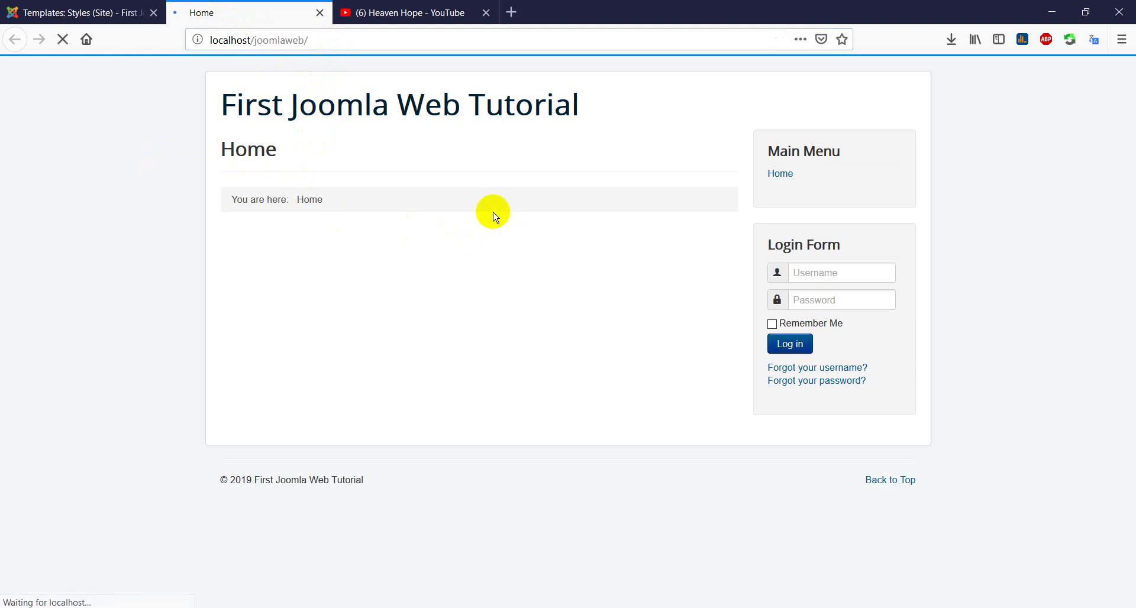
pyautogui.scroll(-1, 285, 358)
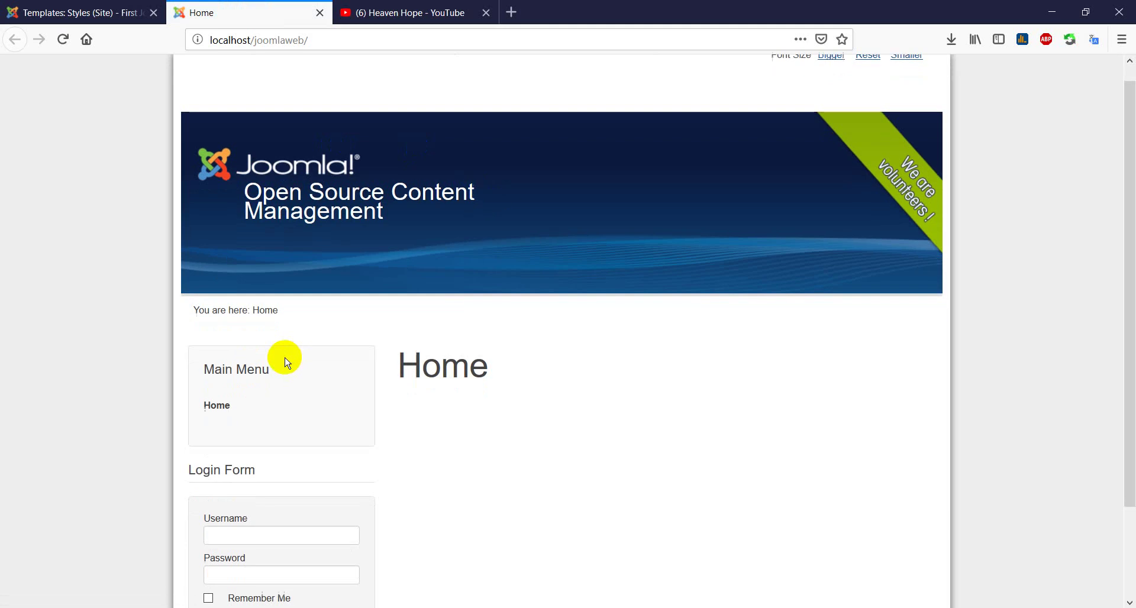
pyautogui.scroll(-3, 288, 362)
pyautogui.scroll(4, 261, 296)
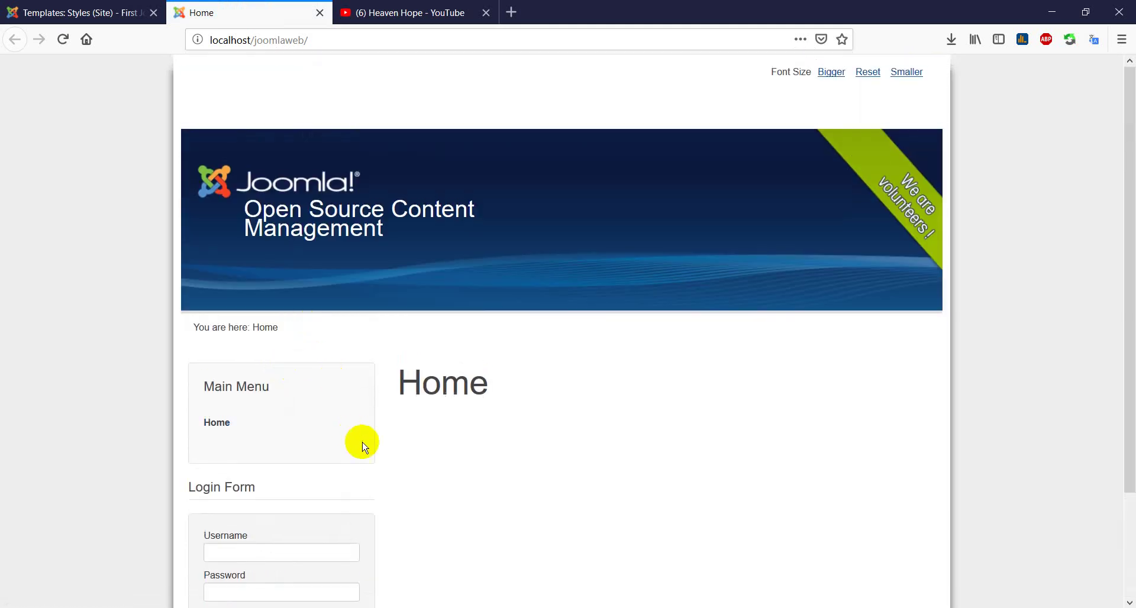
# - Return to the administrator and open the extension installation page
pyautogui.click(102, 13)
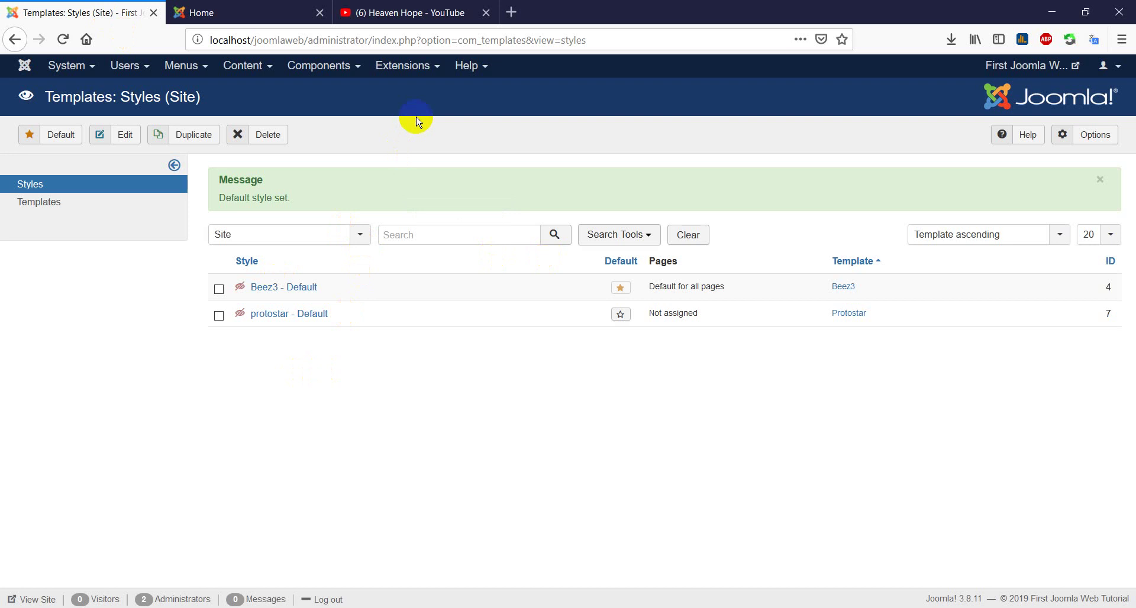
pyautogui.click(418, 78)
pyautogui.moveTo(409, 85)
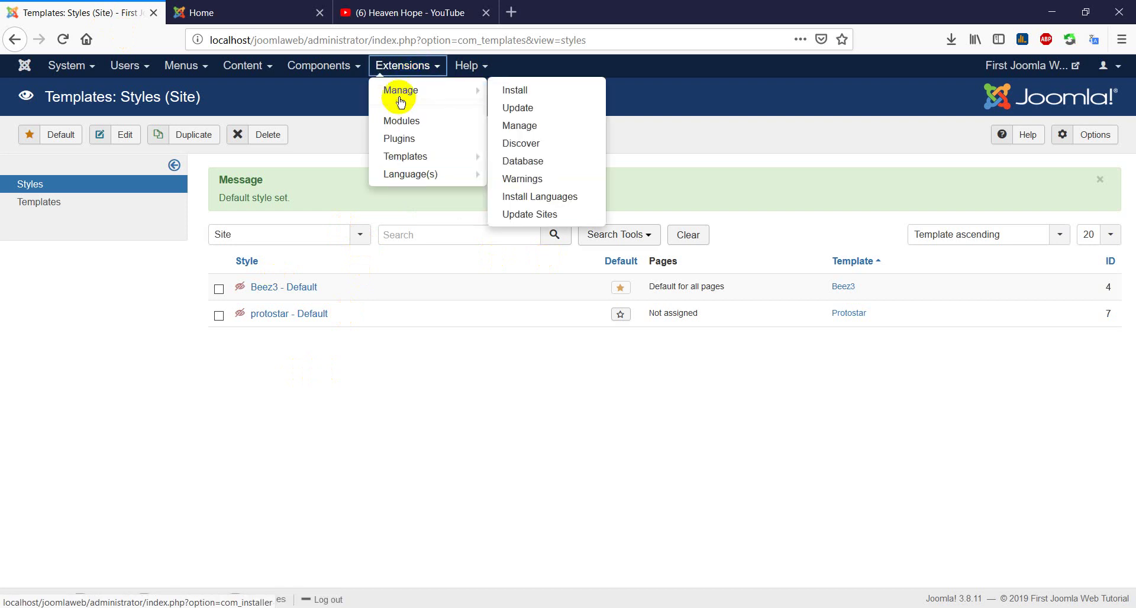
pyautogui.click(522, 93)
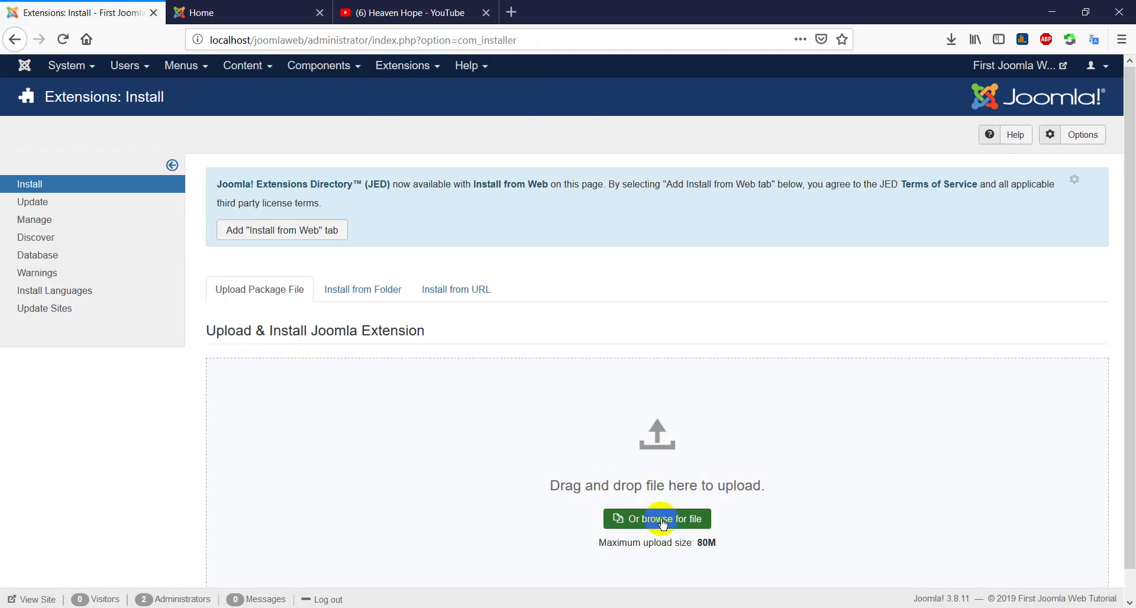
# - Upload and install the mx_joomla179_free template package from the Downloads folder
pyautogui.click(661, 519)
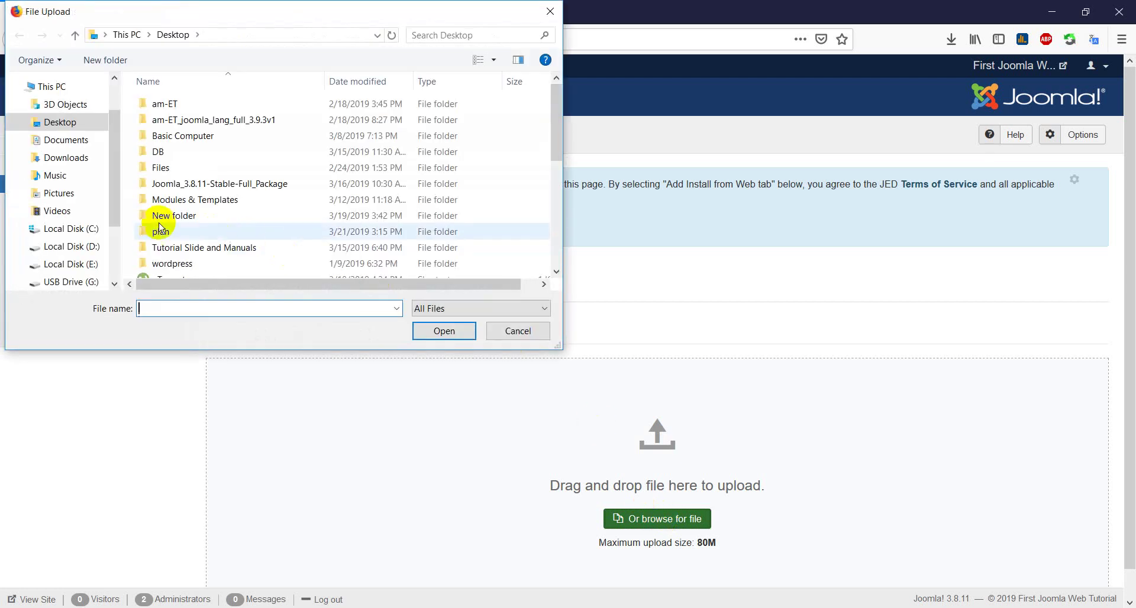
pyautogui.click(70, 158)
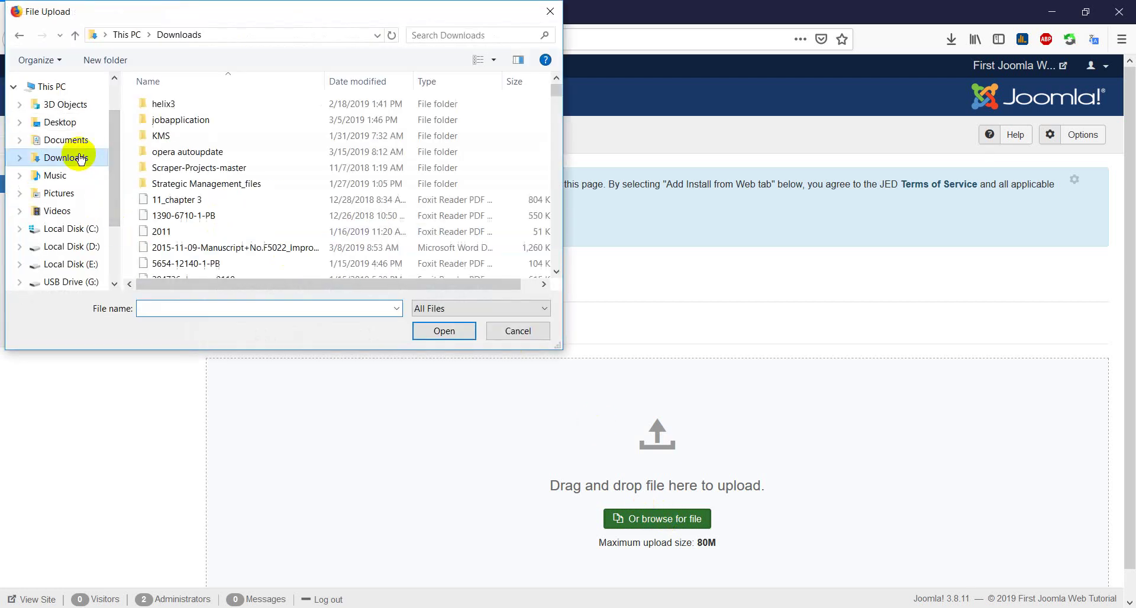
pyautogui.click(195, 185)
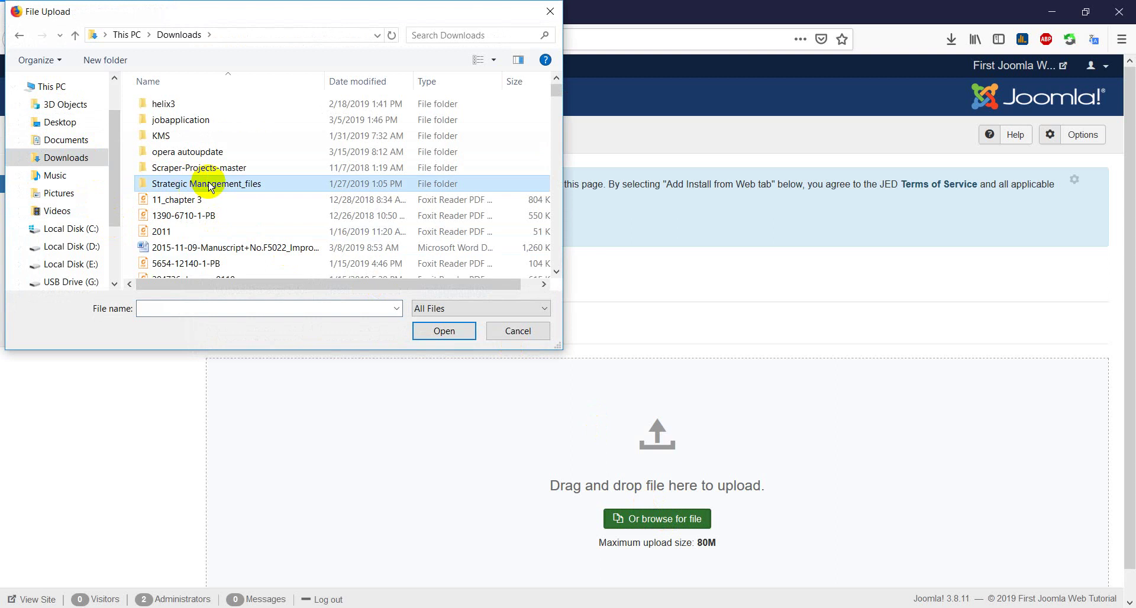
pyautogui.press('m')
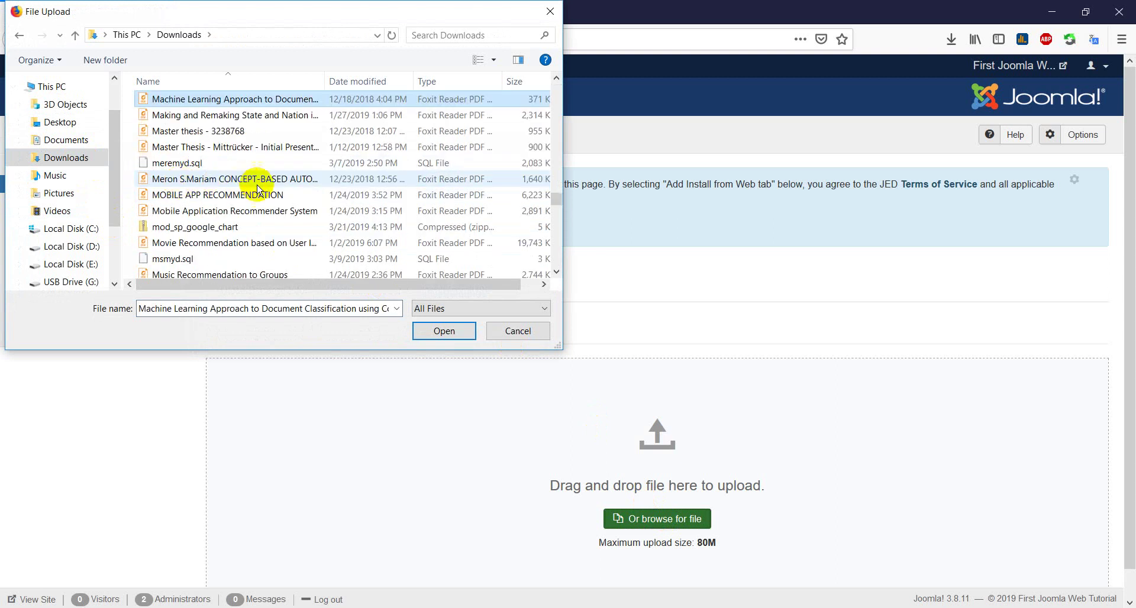
pyautogui.press('m')
pyautogui.press('m')
pyautogui.press('m')
pyautogui.press('m')
pyautogui.press('m')
pyautogui.click(302, 194)
pyautogui.scroll(-2, 300, 172)
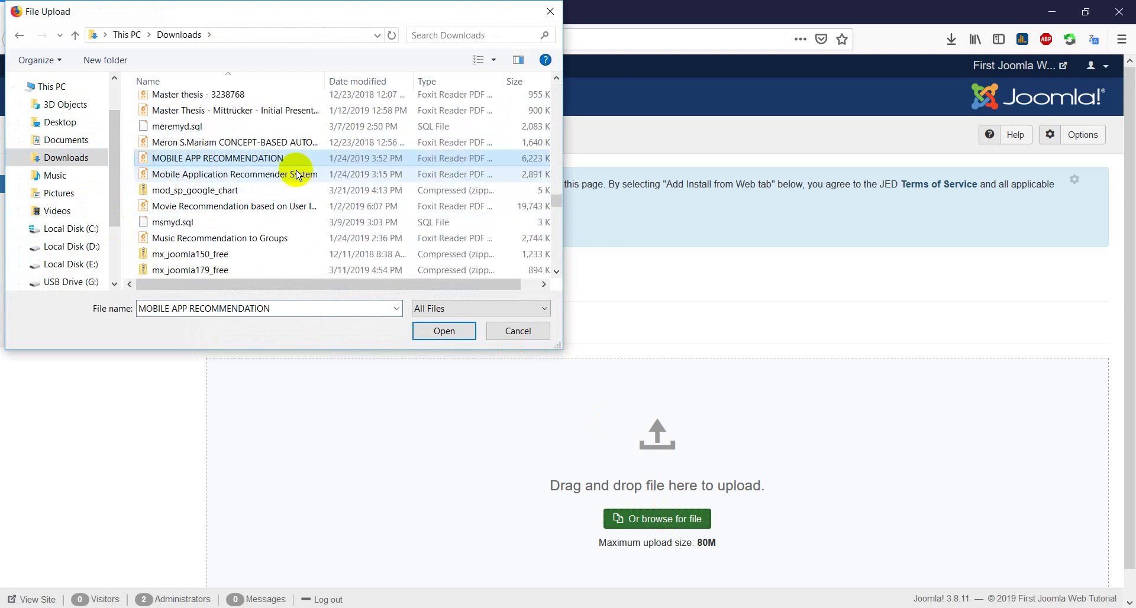
pyautogui.click(203, 227)
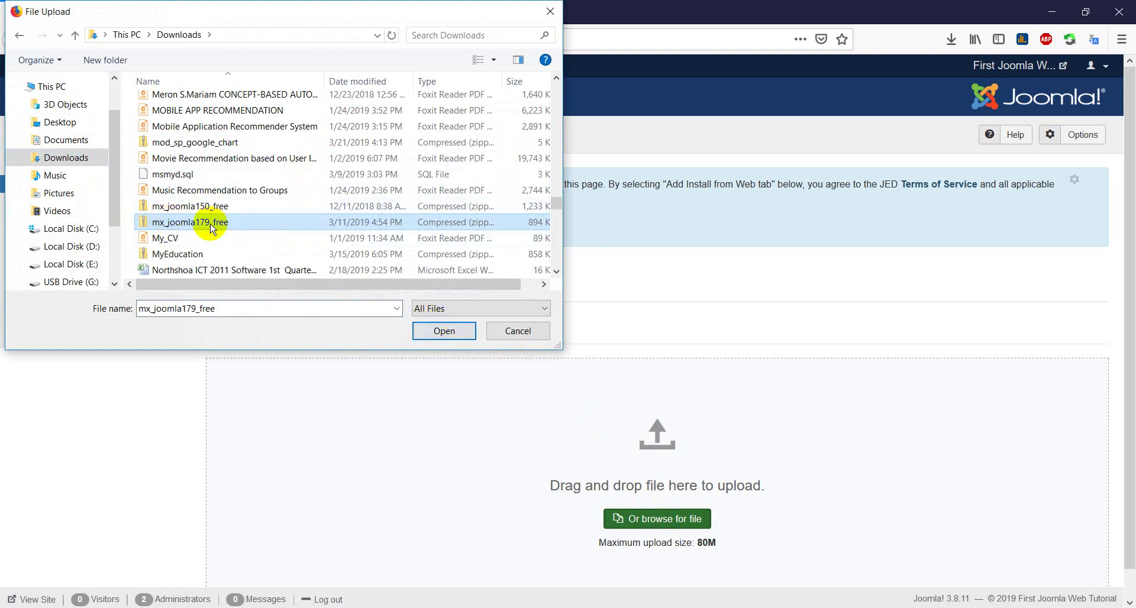
pyautogui.click(445, 333)
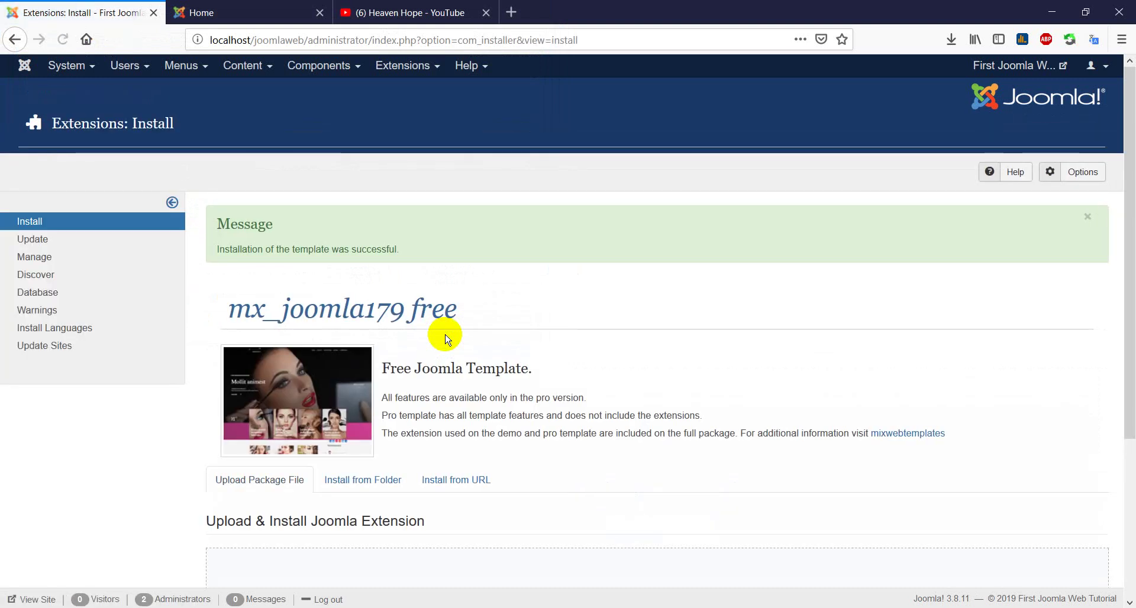
pyautogui.scroll(-4, 436, 413)
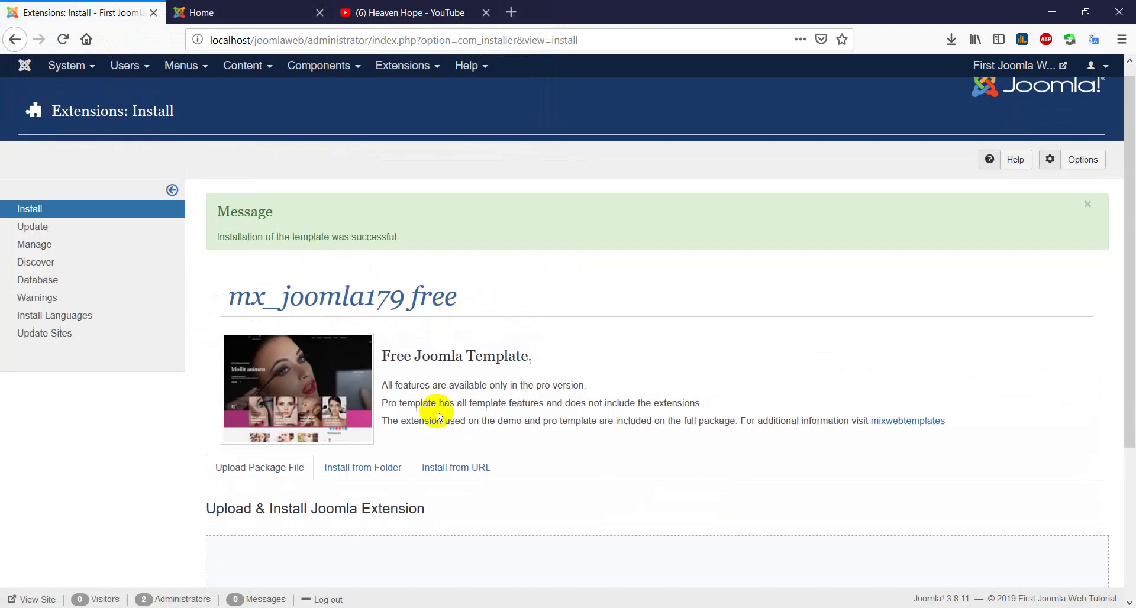
pyautogui.scroll(4, 443, 390)
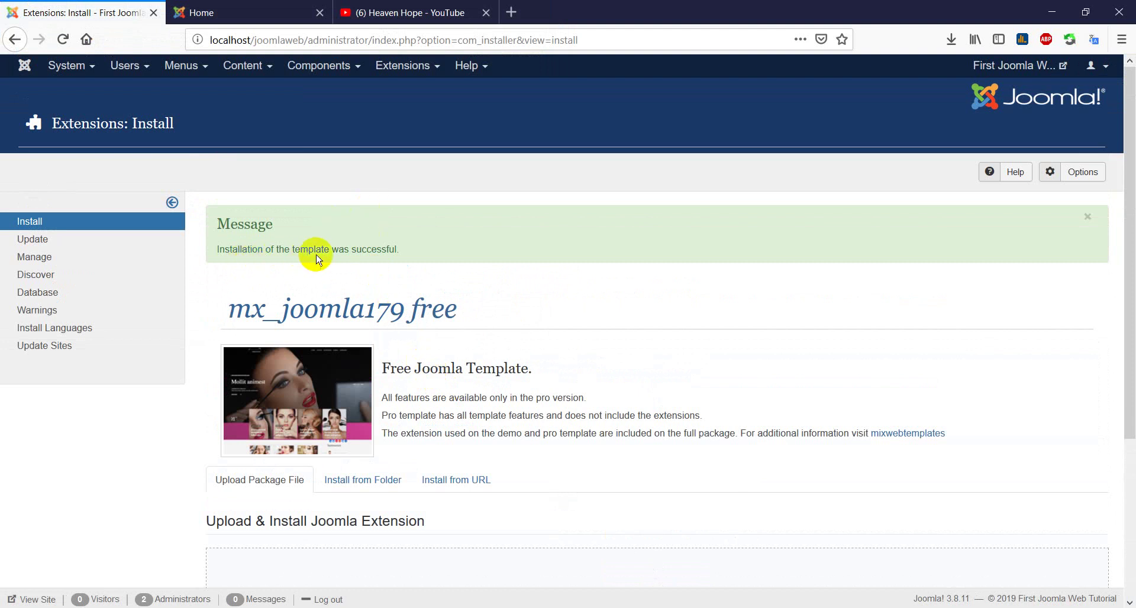
# - Open the site template styles and make mx_joomla179 - Default the default style for all pages
pyautogui.click(410, 67)
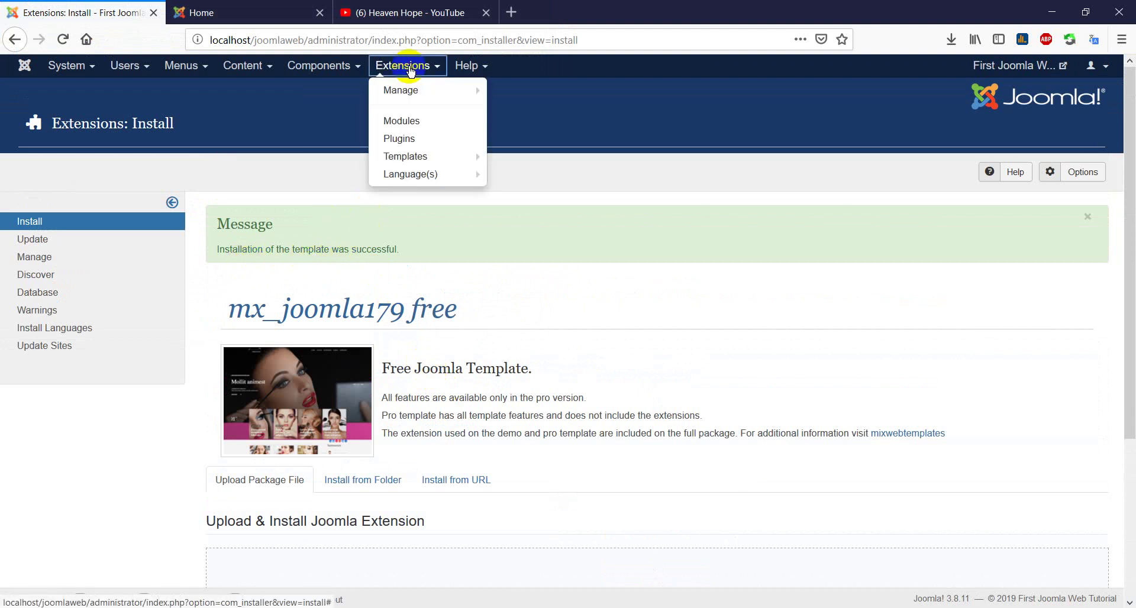
pyautogui.moveTo(413, 161)
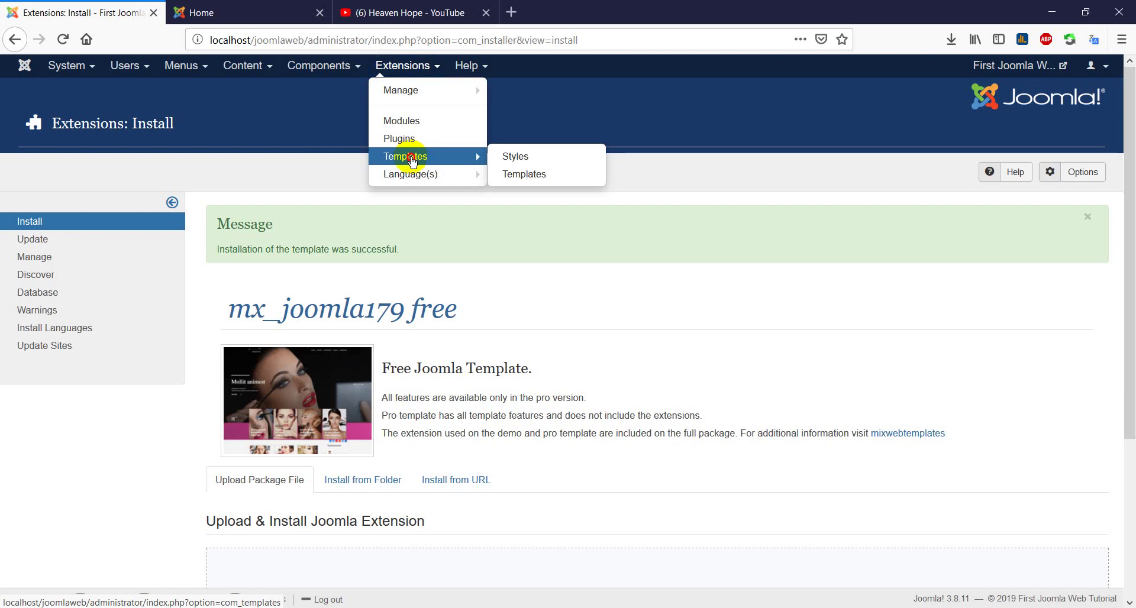
pyautogui.click(413, 161)
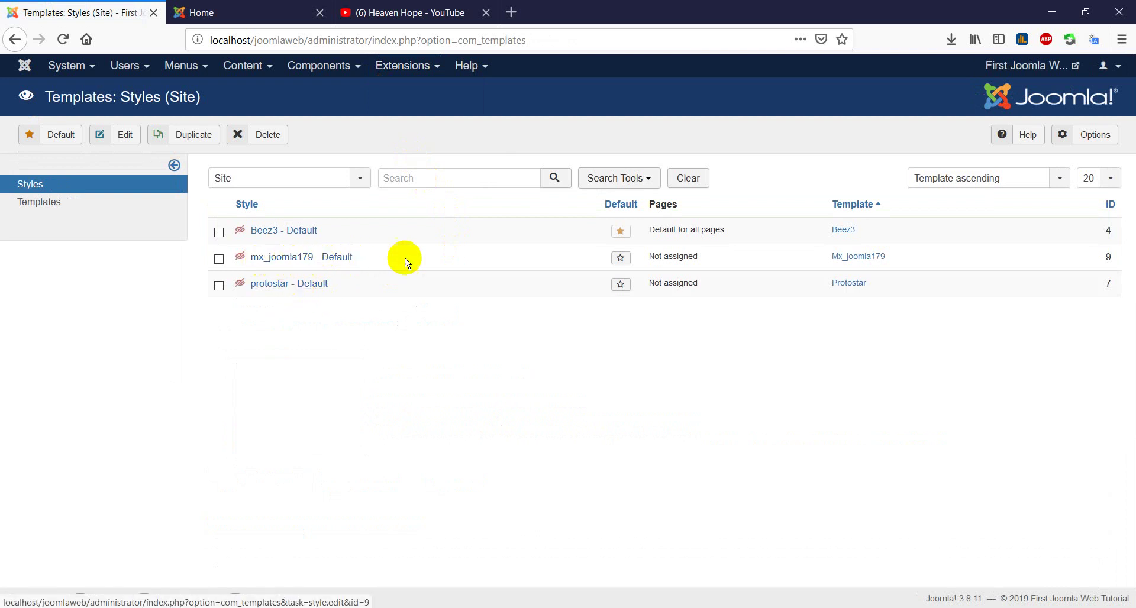
pyautogui.click(620, 259)
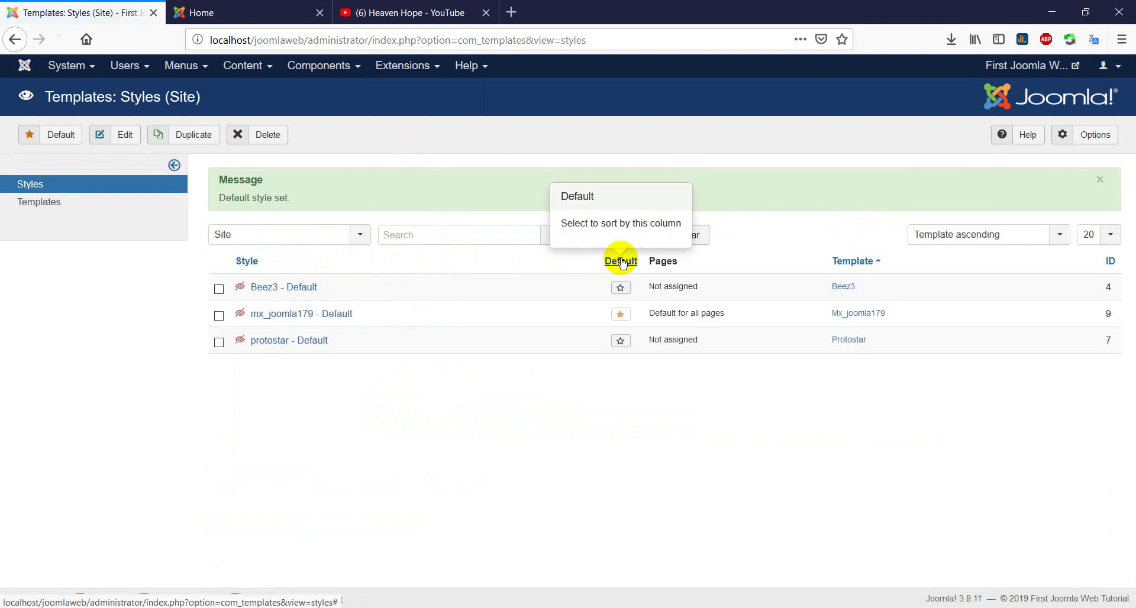
# - Reload the site's public home page to check how the mx_joomla179 template looks
pyautogui.click(256, 18)
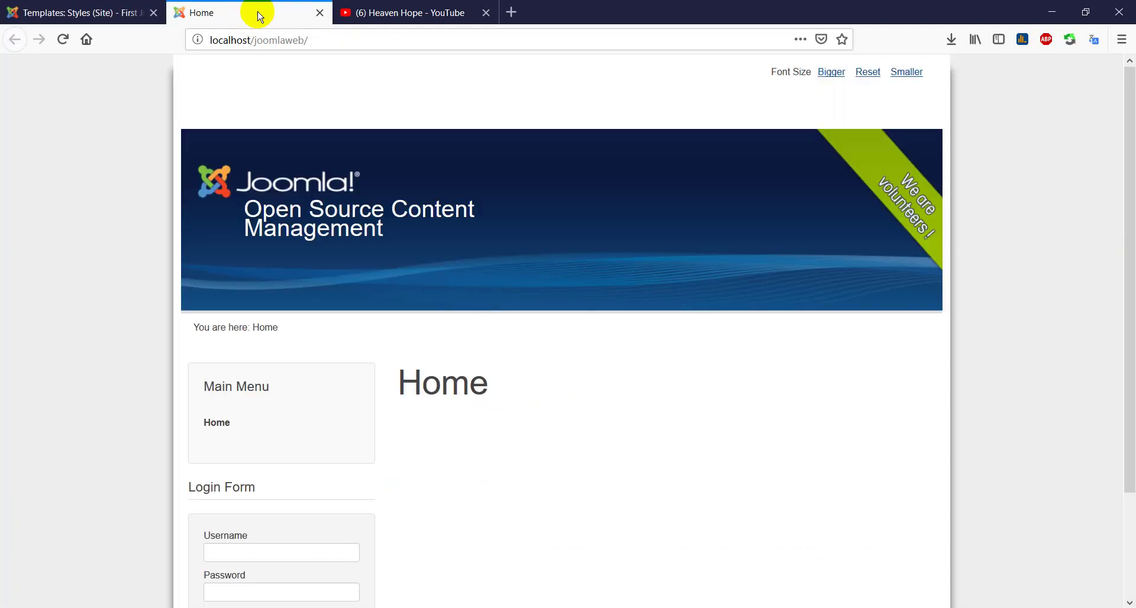
pyautogui.click(361, 40)
pyautogui.press('Return')
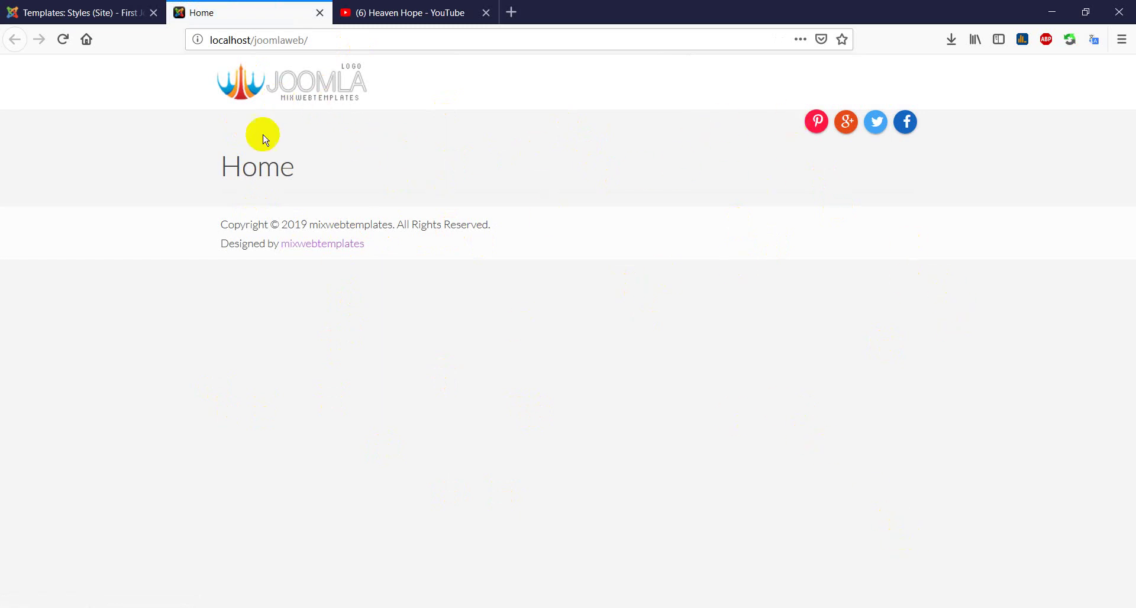
# - Return to the administrator, list the site modules and open the Main Menu module for editing
pyautogui.click(107, 12)
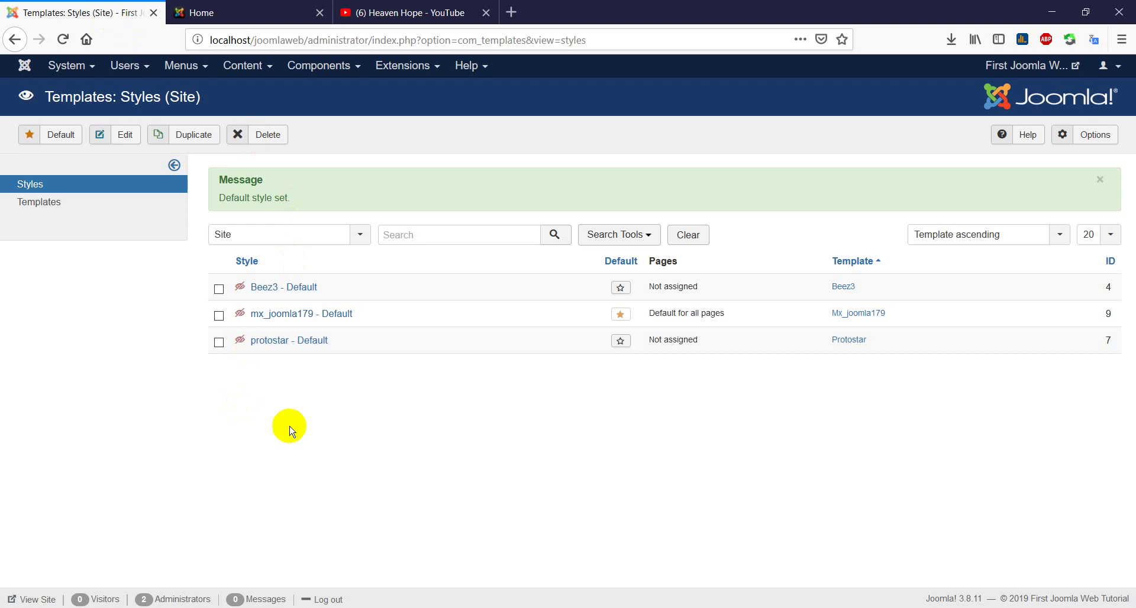
pyautogui.click(413, 70)
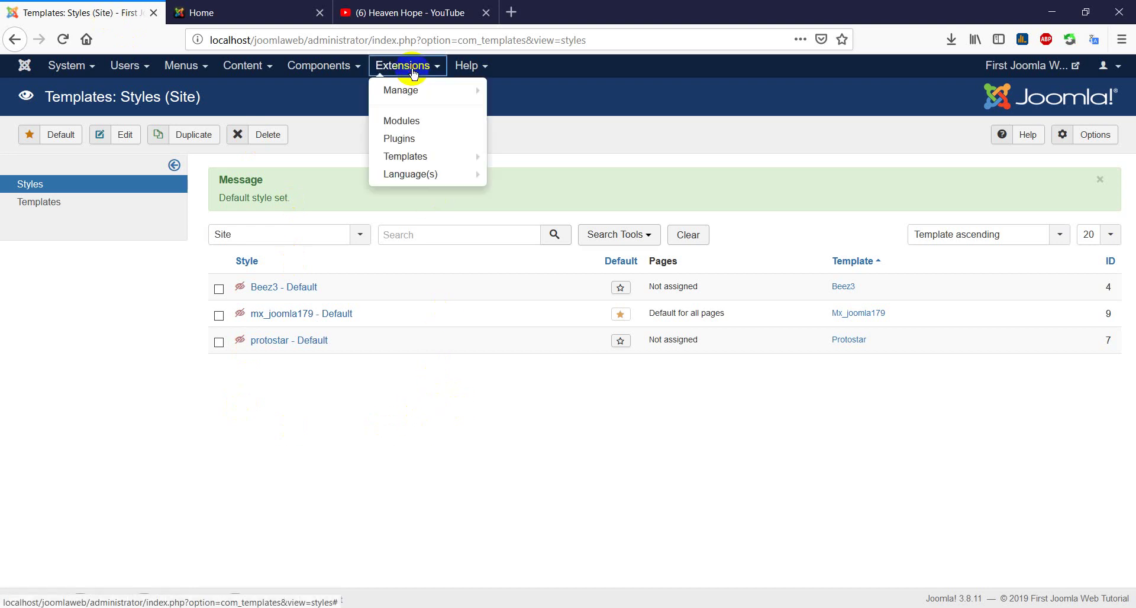
pyautogui.click(407, 122)
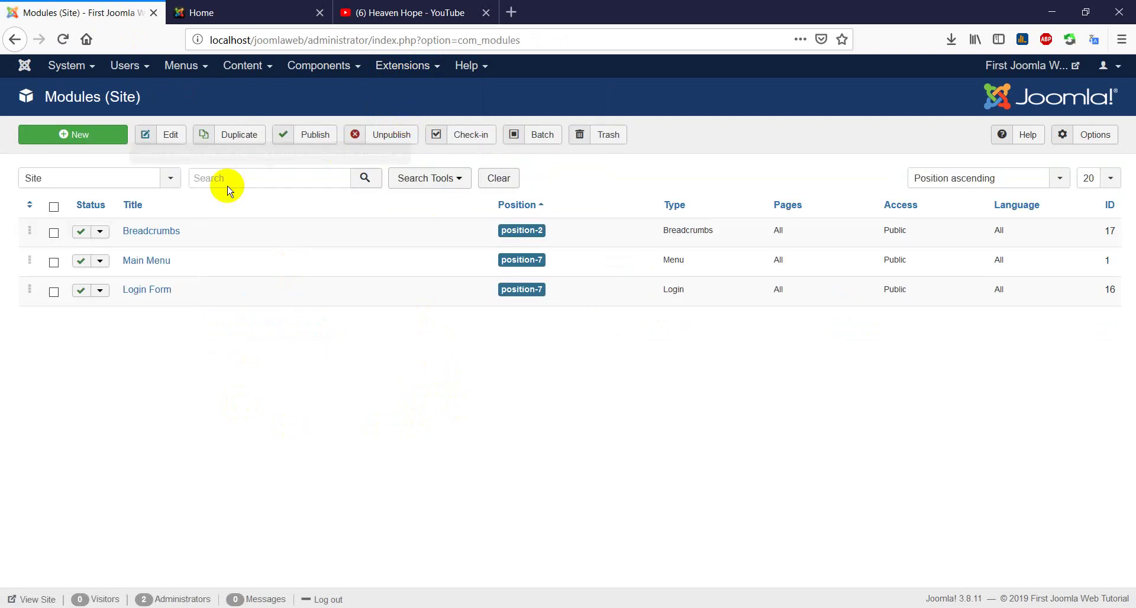
pyautogui.click(142, 269)
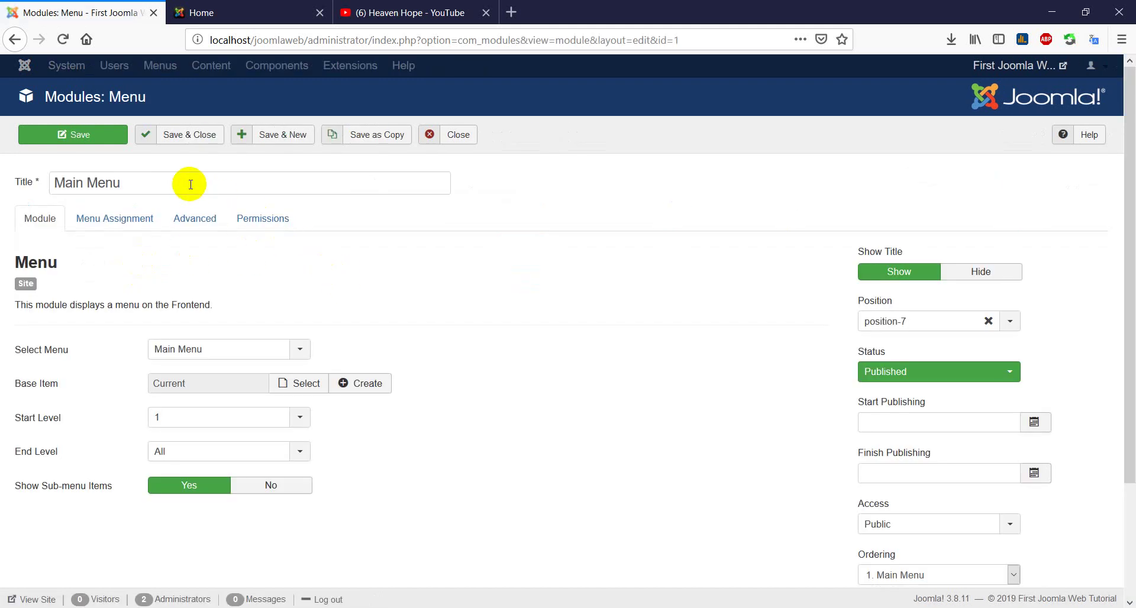
# - Assign the Main Menu module to the Mx_joomla179 position Mainmenu [mainmenu] and save the module
pyautogui.click(935, 325)
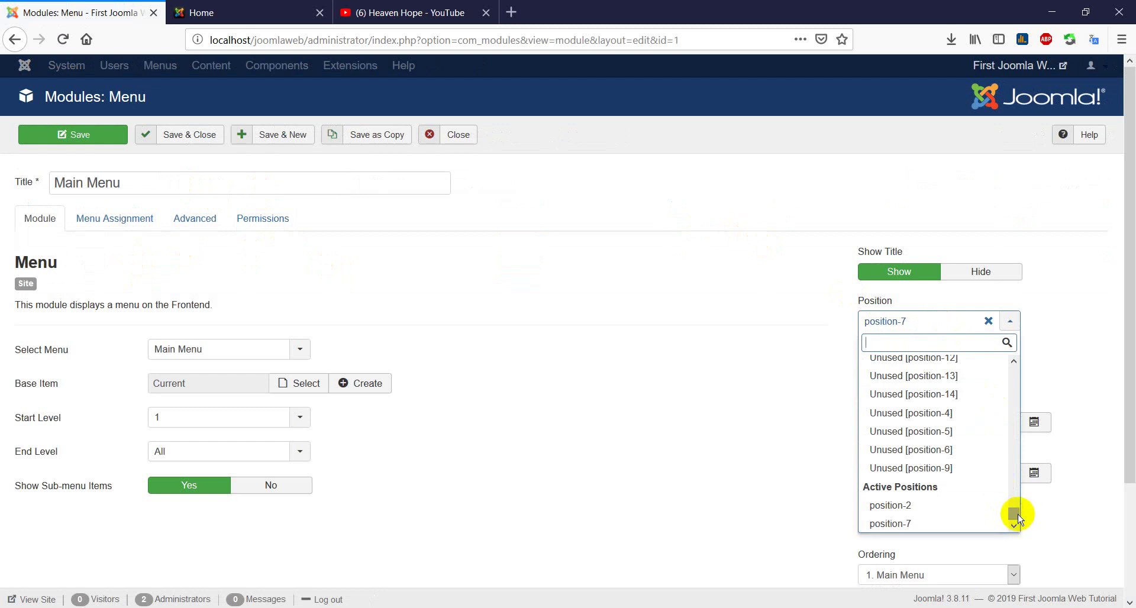
pyautogui.moveTo(1014, 515); pyautogui.dragTo(1015, 394)
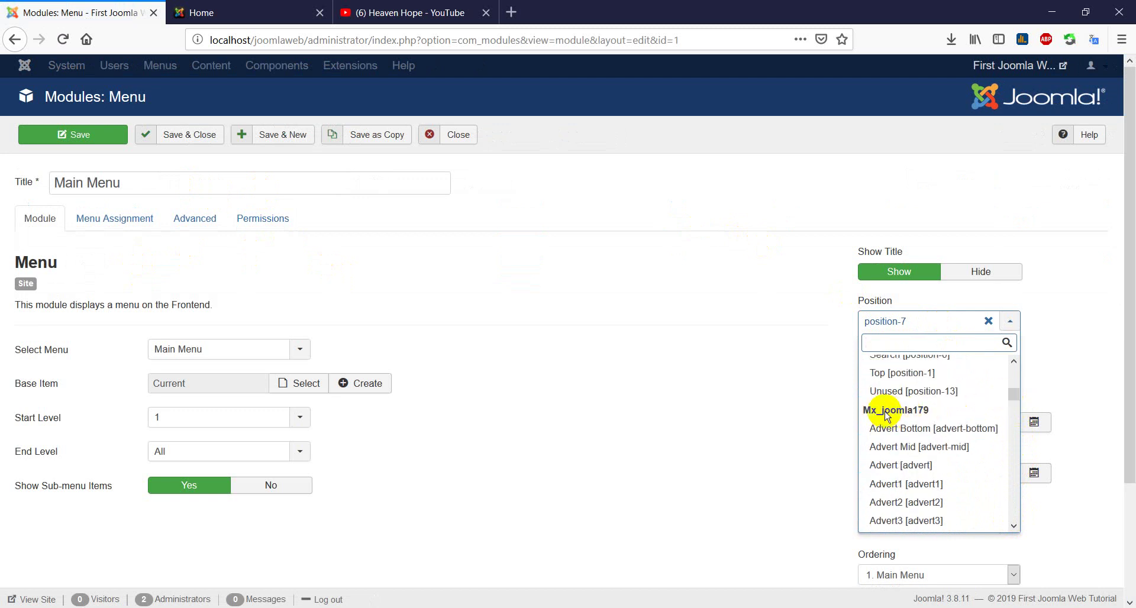
pyautogui.scroll(-3, 935, 450)
pyautogui.scroll(-10, 935, 449)
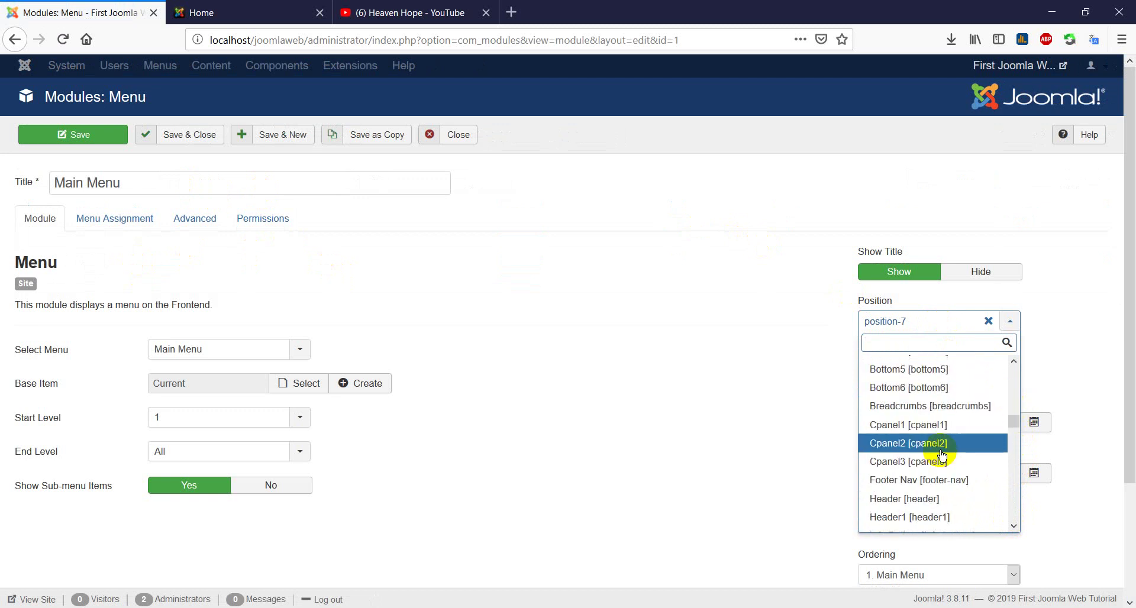
pyautogui.scroll(-3, 942, 455)
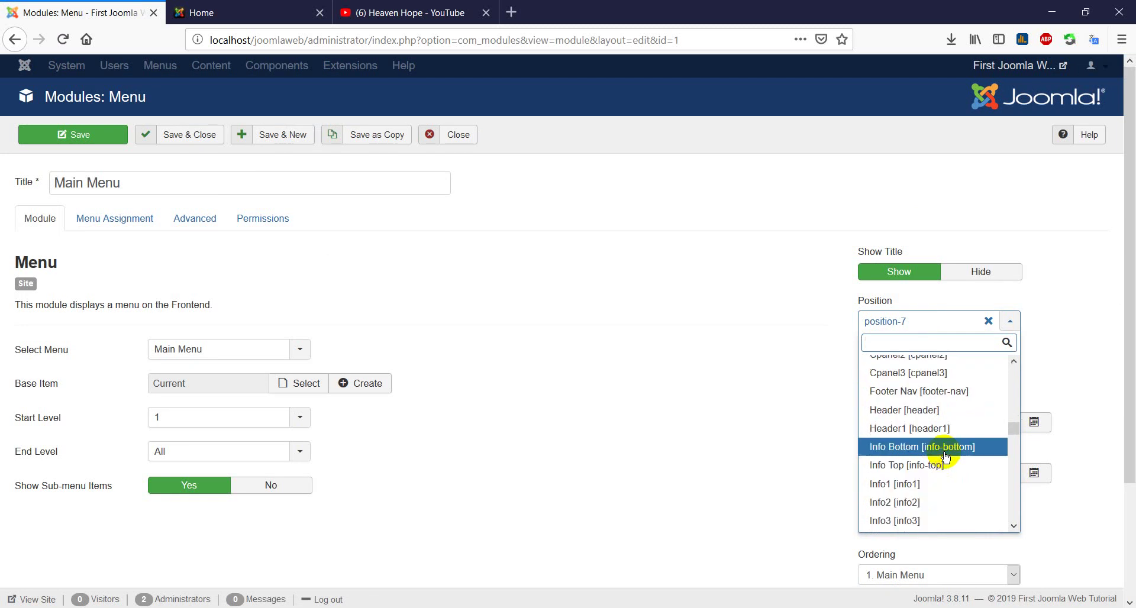
pyautogui.scroll(-3, 945, 457)
pyautogui.scroll(-6, 945, 458)
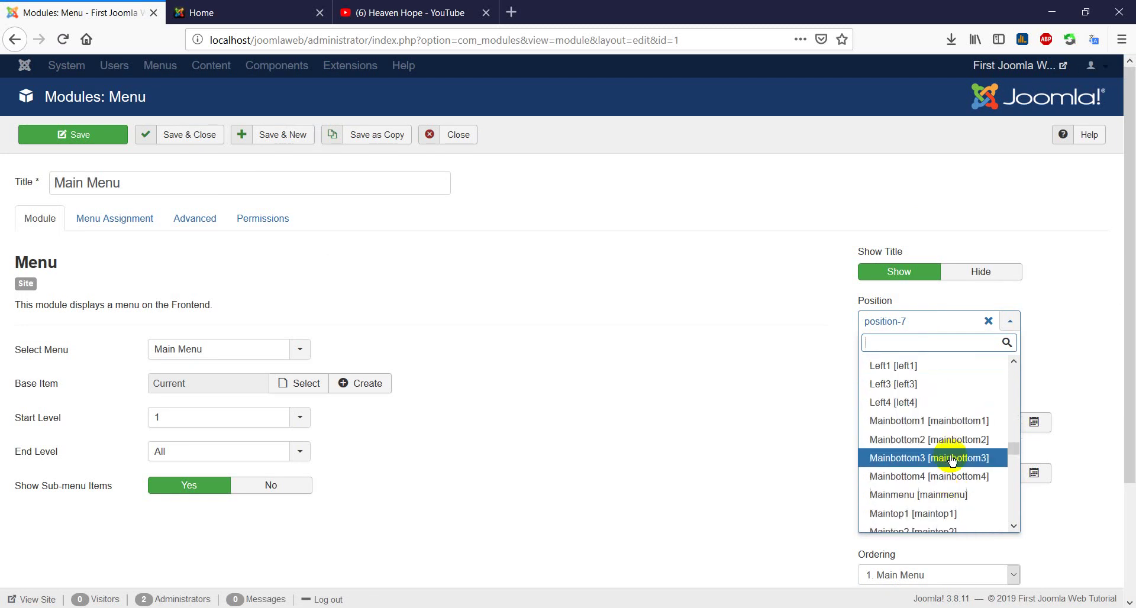
pyautogui.click(927, 497)
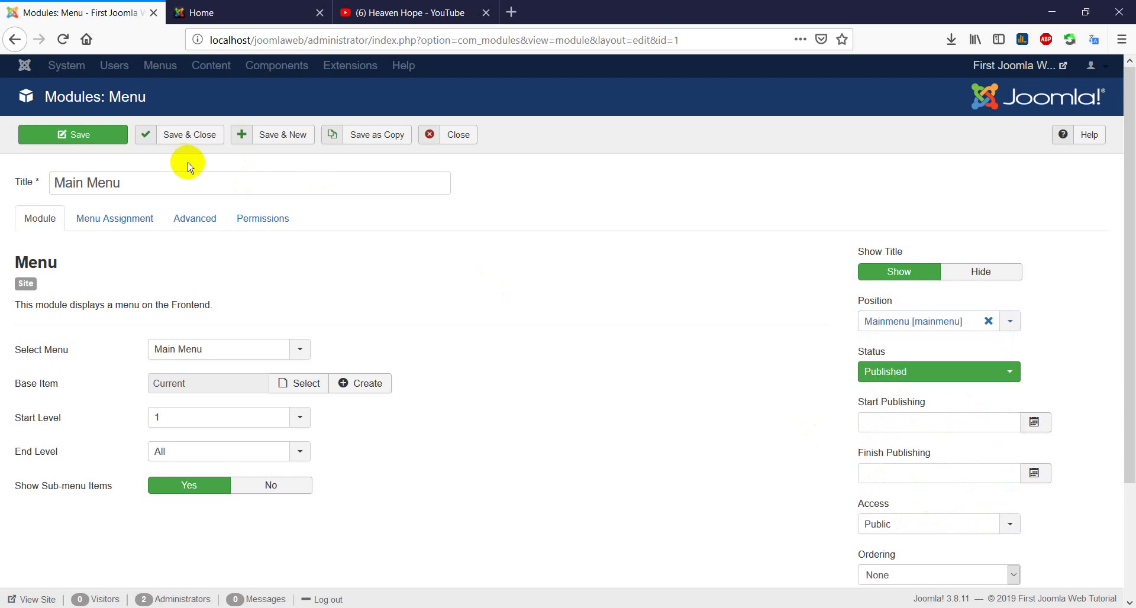
pyautogui.click(101, 142)
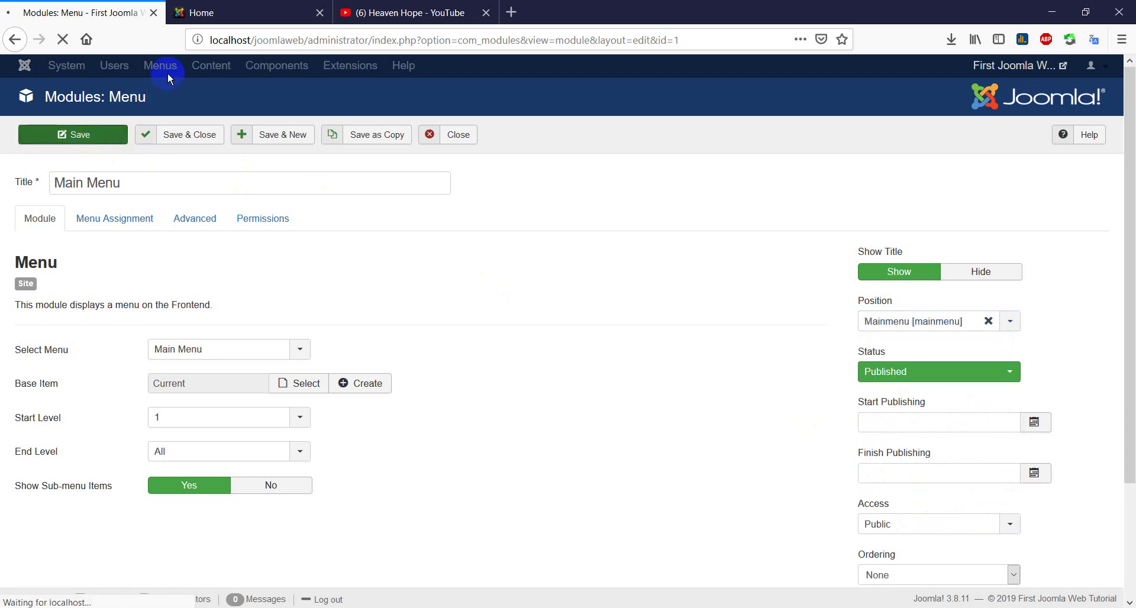
pyautogui.click(106, 145)
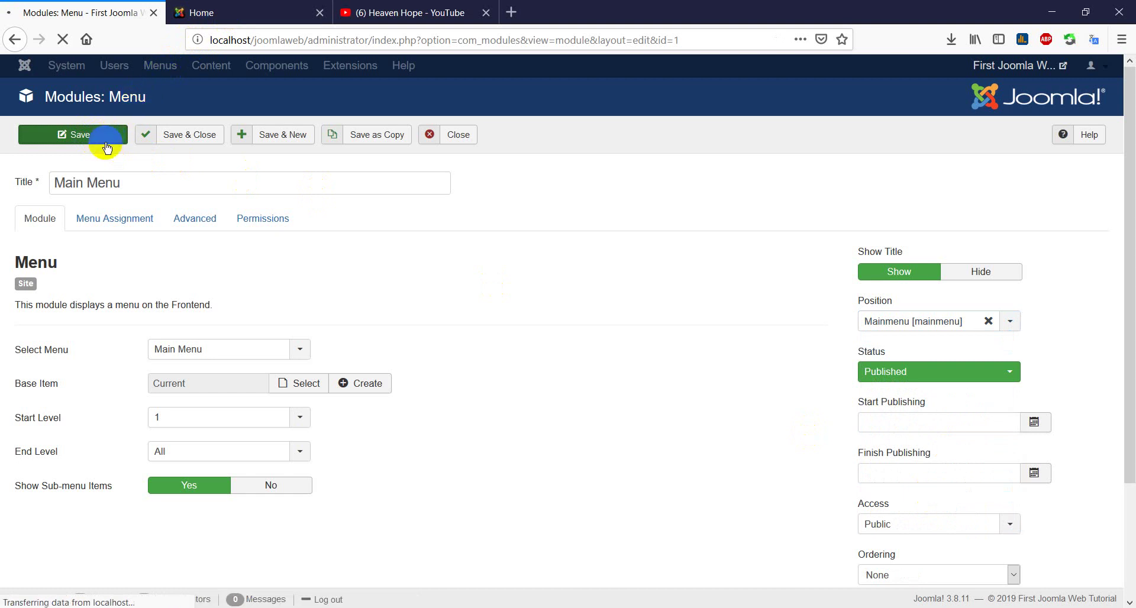
# - Reload the site's public home page to check where the menu appears in the mainmenu position
pyautogui.click(226, 12)
pyautogui.click(349, 35)
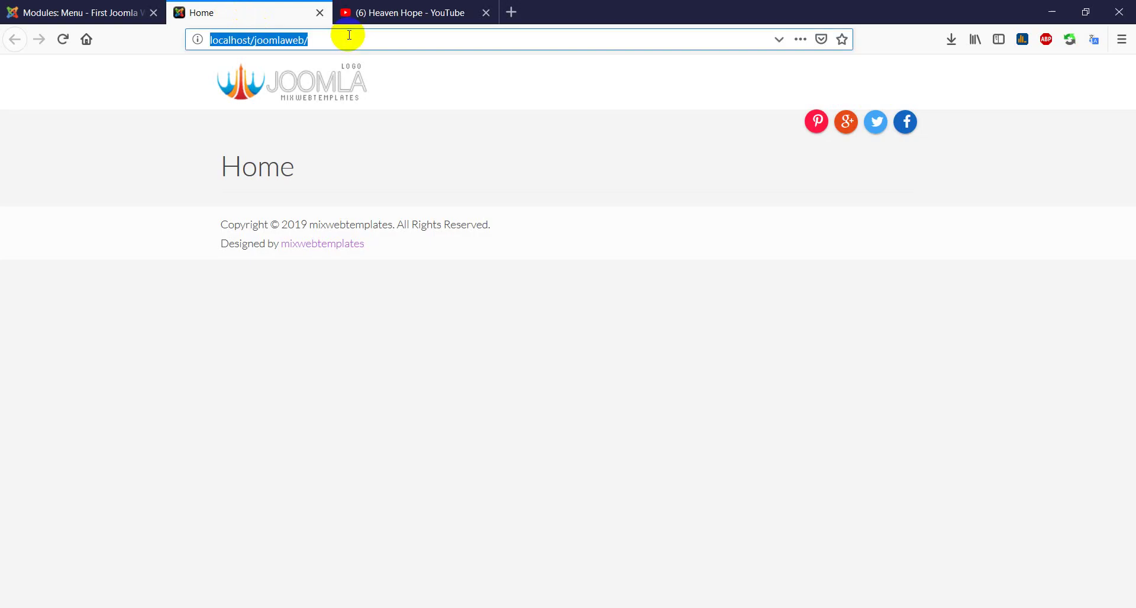
pyautogui.press('Return')
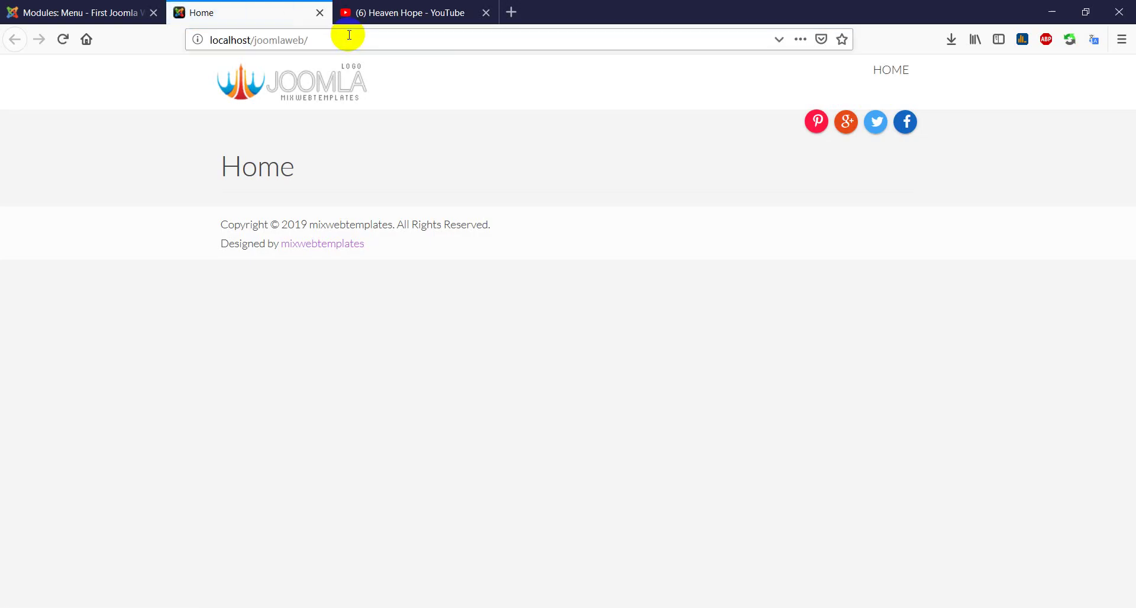
# - Return to the Main Menu module, search the positions for "menu", assign it to Top Menu [top-menu] and save
pyautogui.click(95, 13)
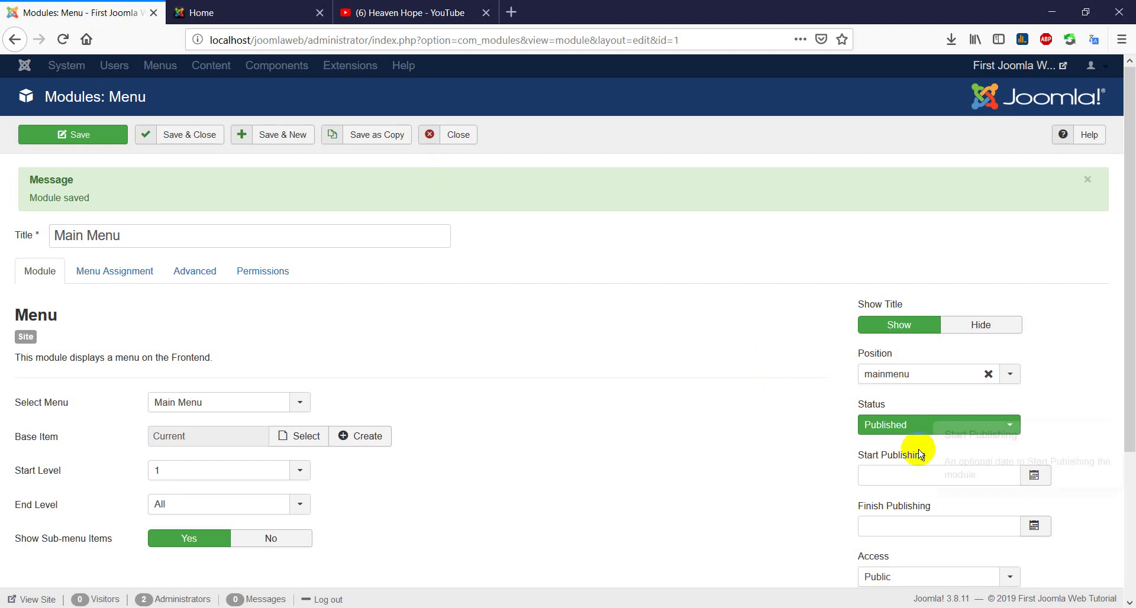
pyautogui.click(911, 375)
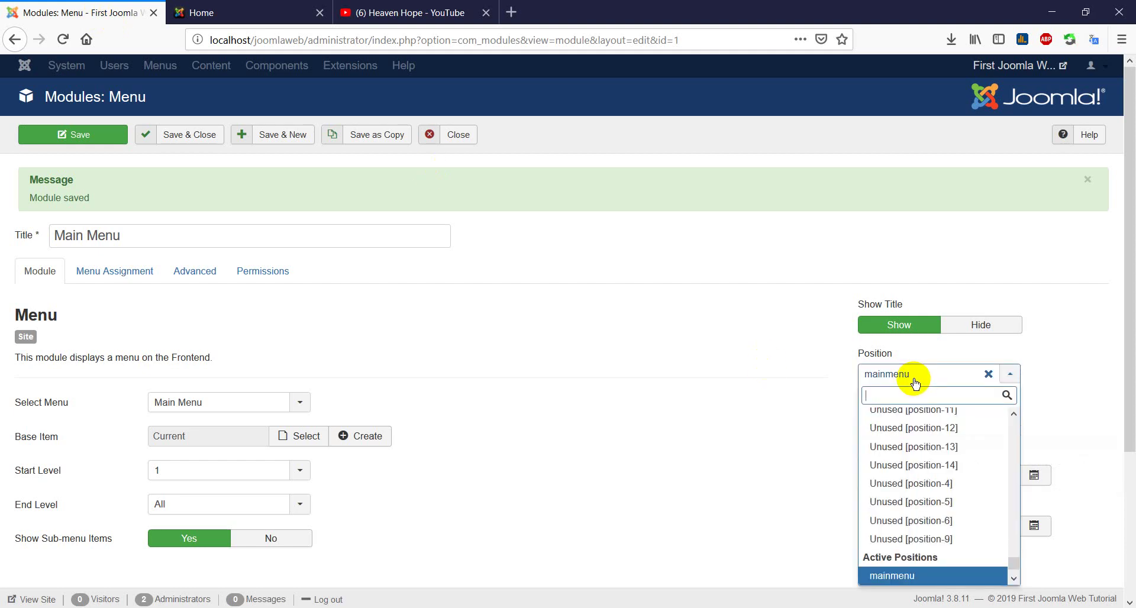
pyautogui.write('main')
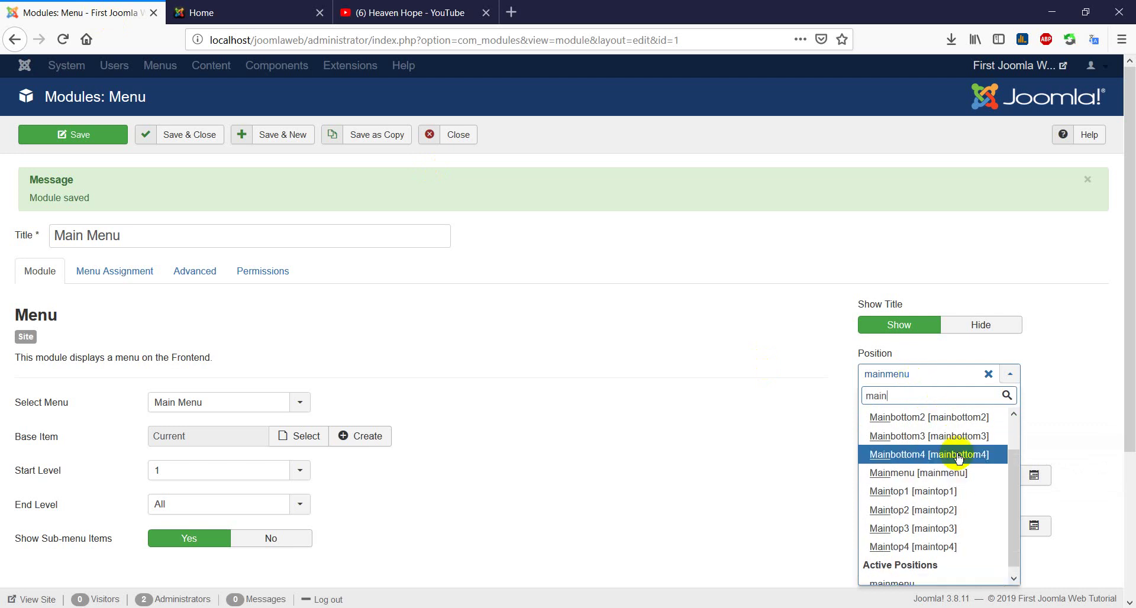
pyautogui.press('BackSpace')
pyautogui.press('BackSpace')
pyautogui.press('BackSpace')
pyautogui.press('BackSpace')
pyautogui.write('m')
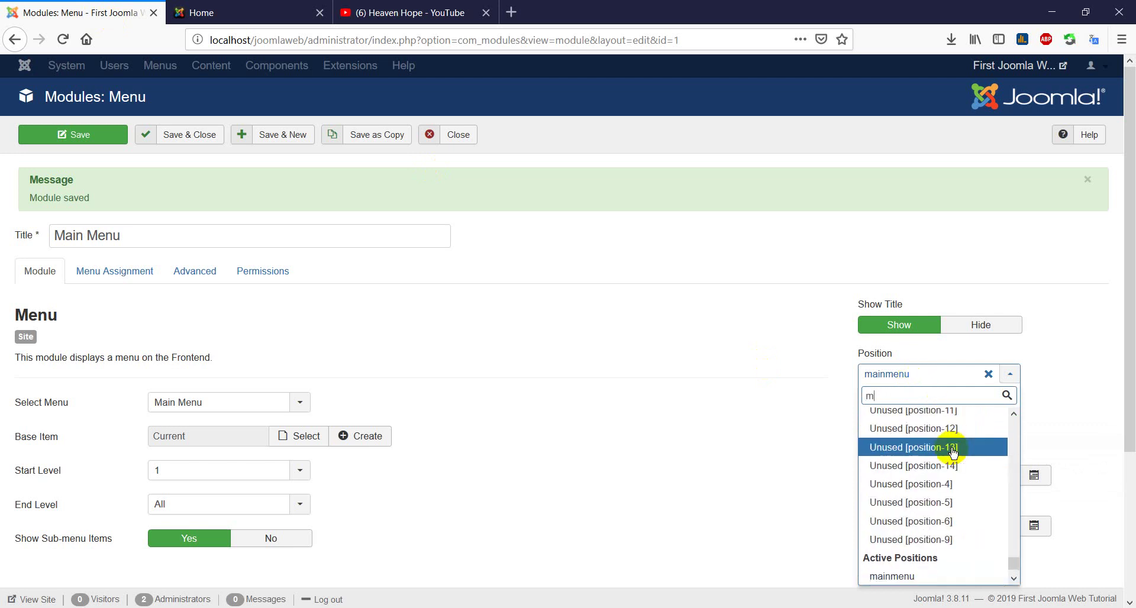
pyautogui.write('enu')
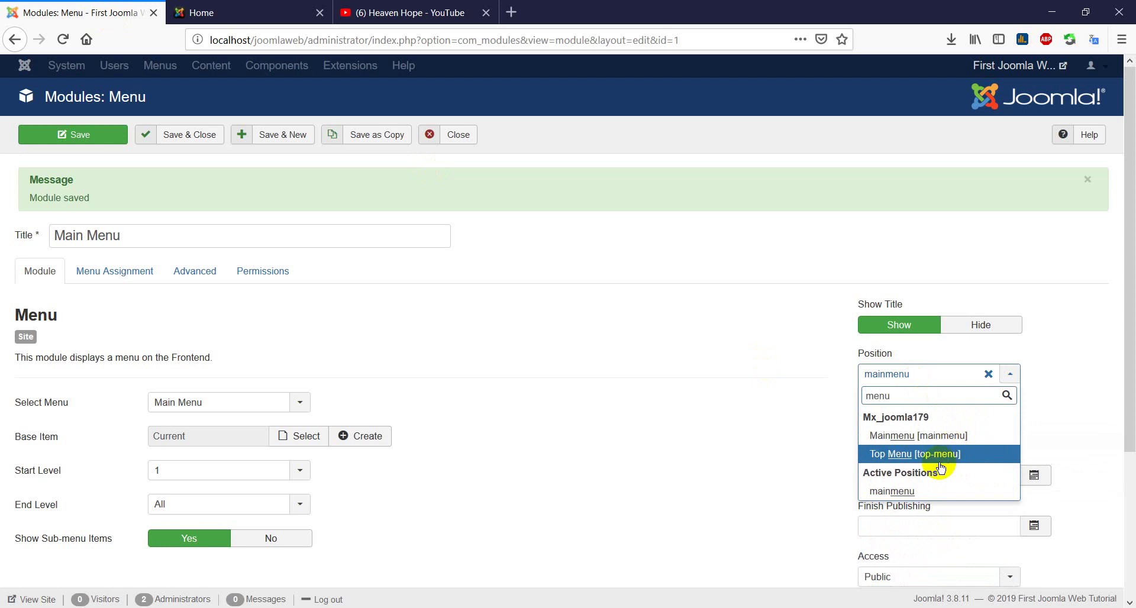
pyautogui.click(916, 459)
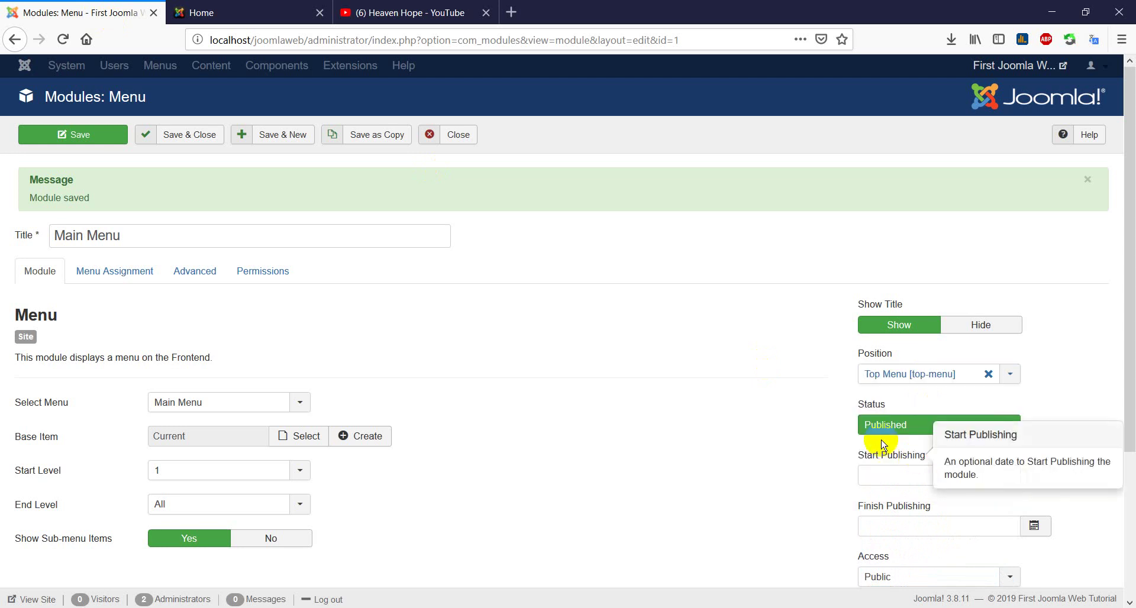
pyautogui.click(95, 144)
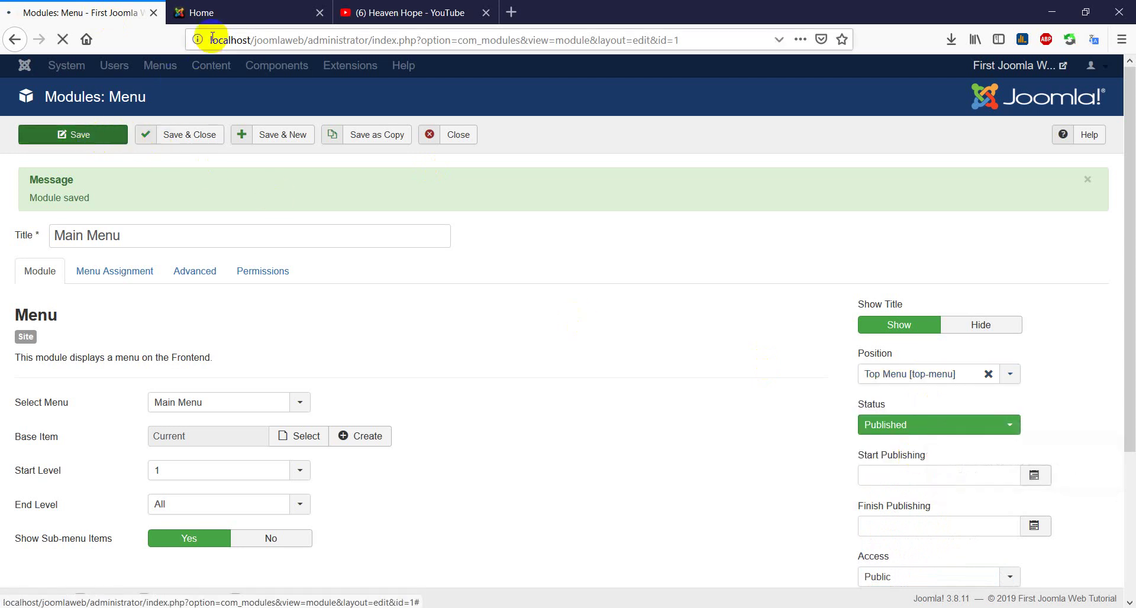
# - Reload the public home page and compare the menu's placement with the module's top-menu position setting
pyautogui.click(233, 15)
pyautogui.click(316, 40)
pyautogui.press('Return')
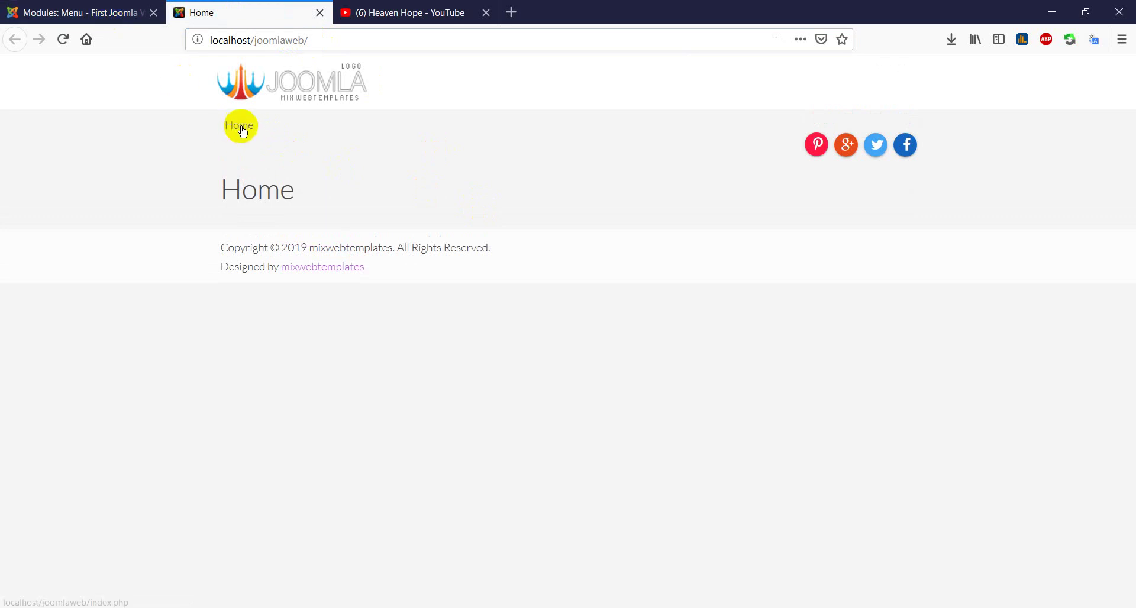
pyautogui.click(67, 12)
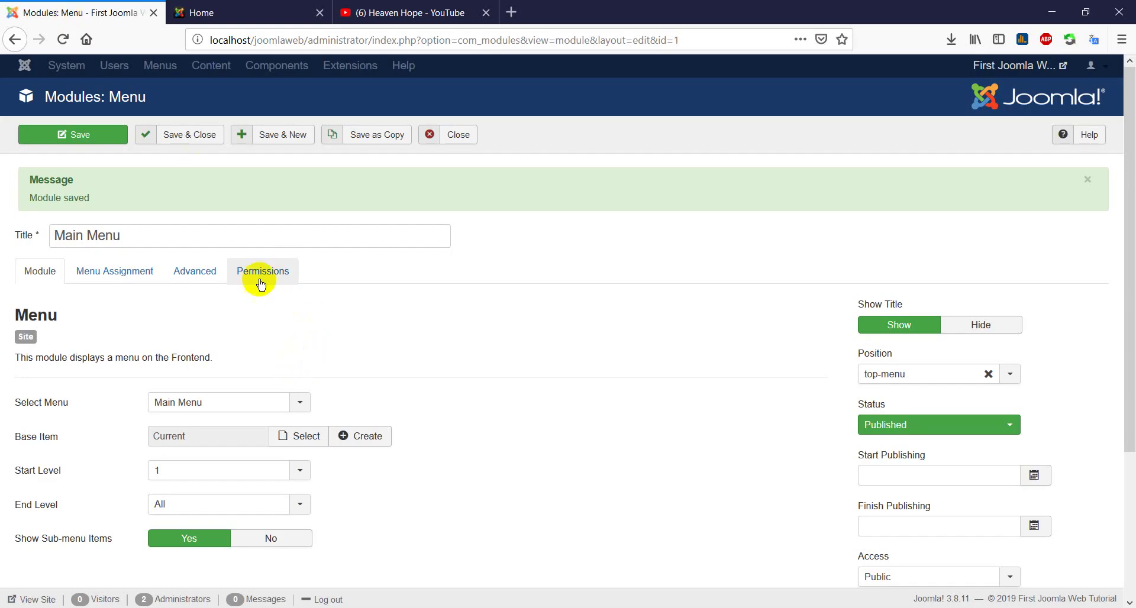
pyautogui.click(254, 13)
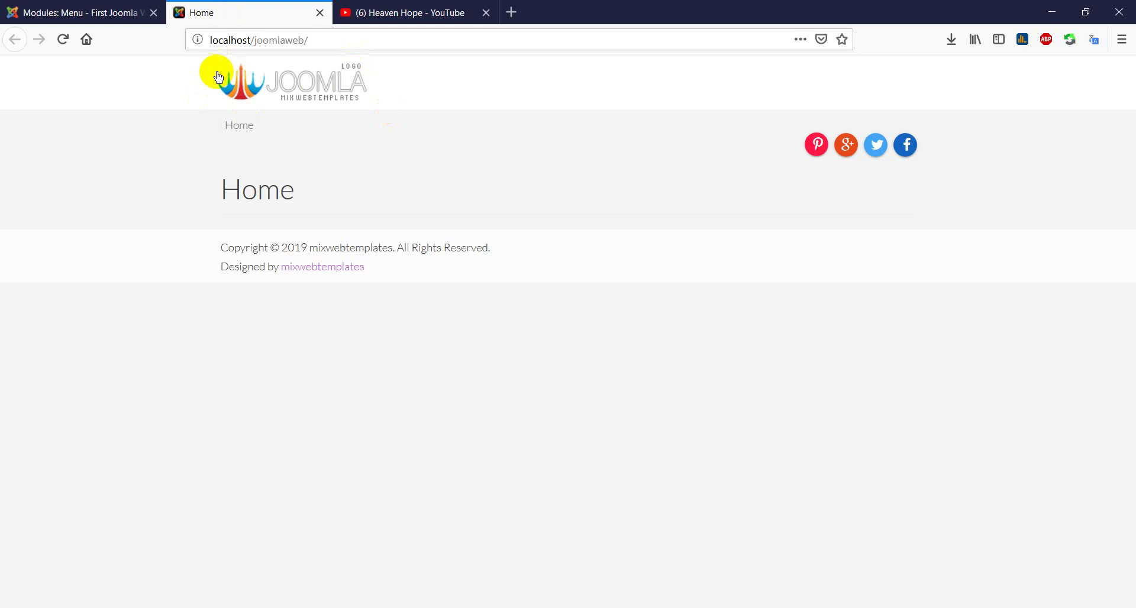
# - Save and close the Main Menu module, and open the mx_joomla179 - Default template style for editing
pyautogui.click(74, 12)
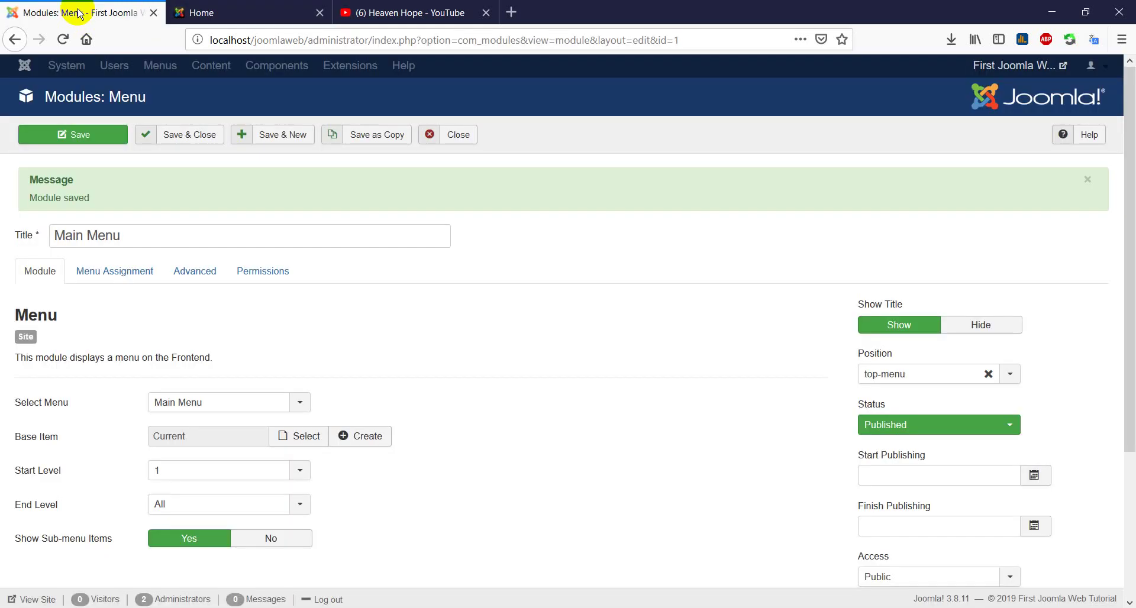
pyautogui.click(186, 137)
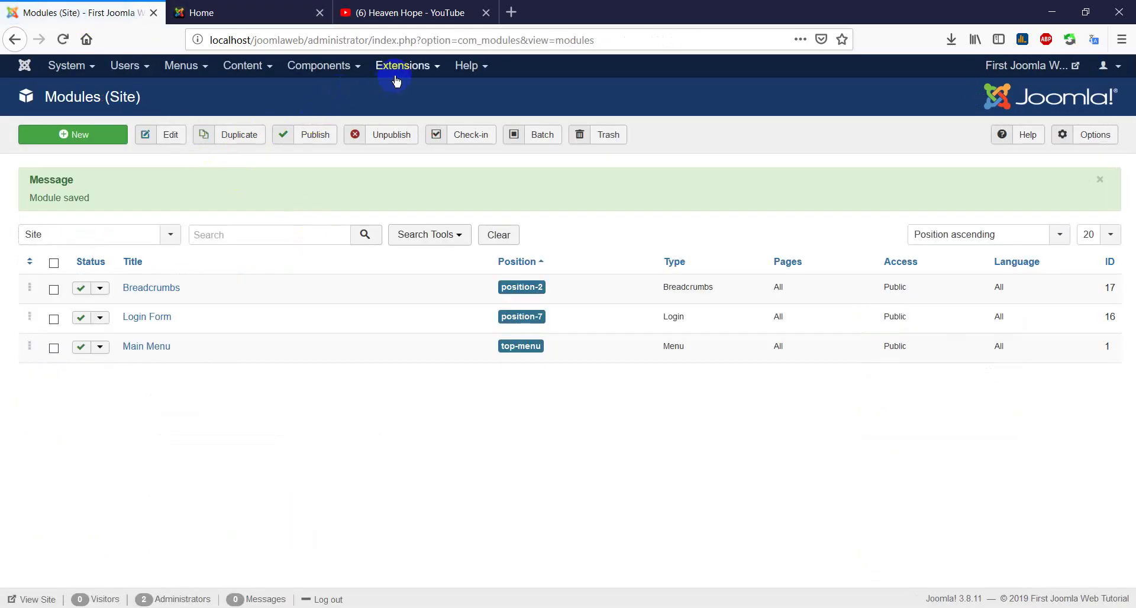
pyautogui.click(397, 81)
pyautogui.moveTo(418, 165)
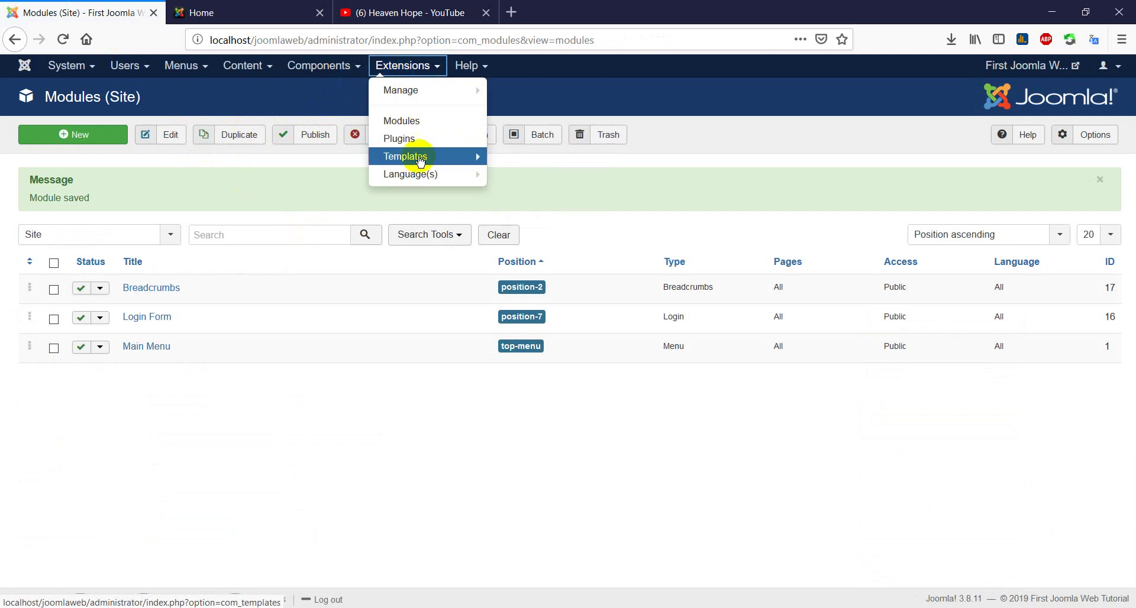
pyautogui.click(417, 159)
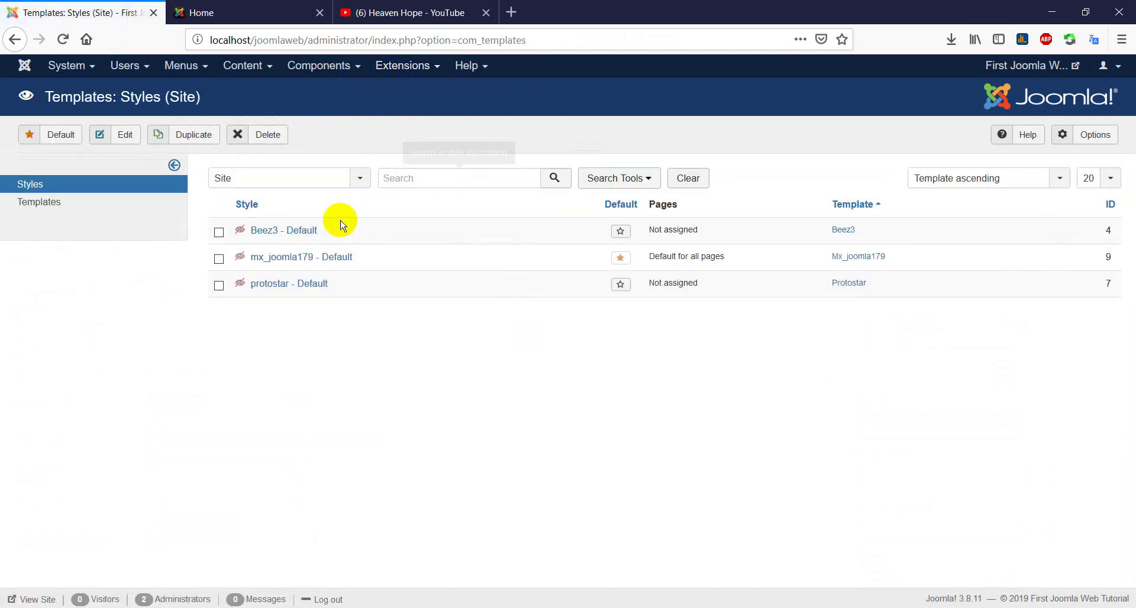
pyautogui.click(299, 258)
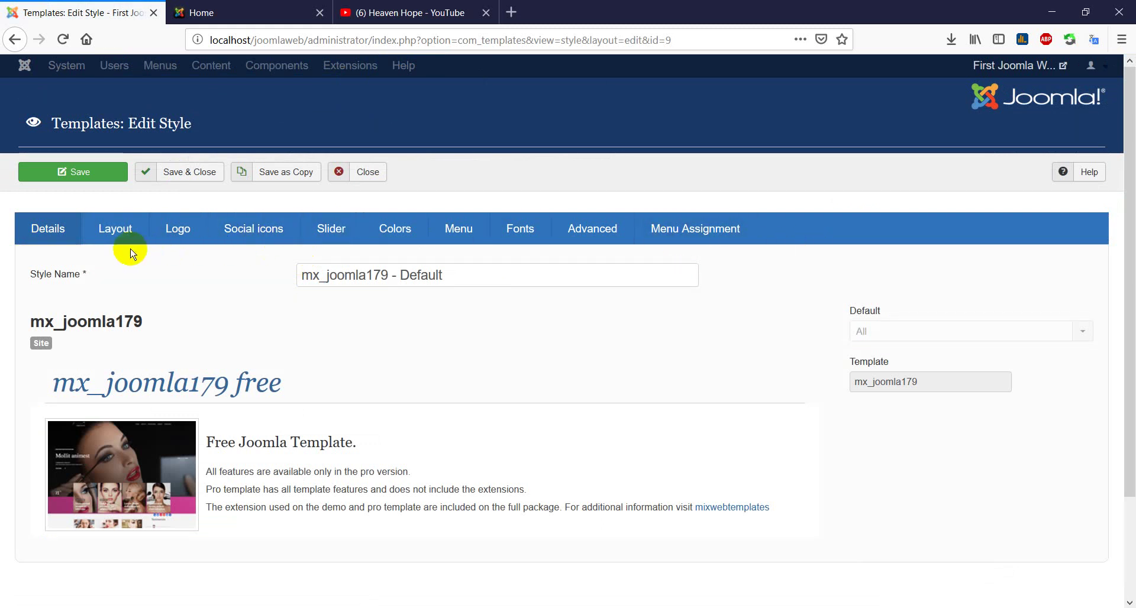
# - In the template style's logo settings, set the logo type to Text and the logo text to "My Web", and save
pyautogui.click(178, 229)
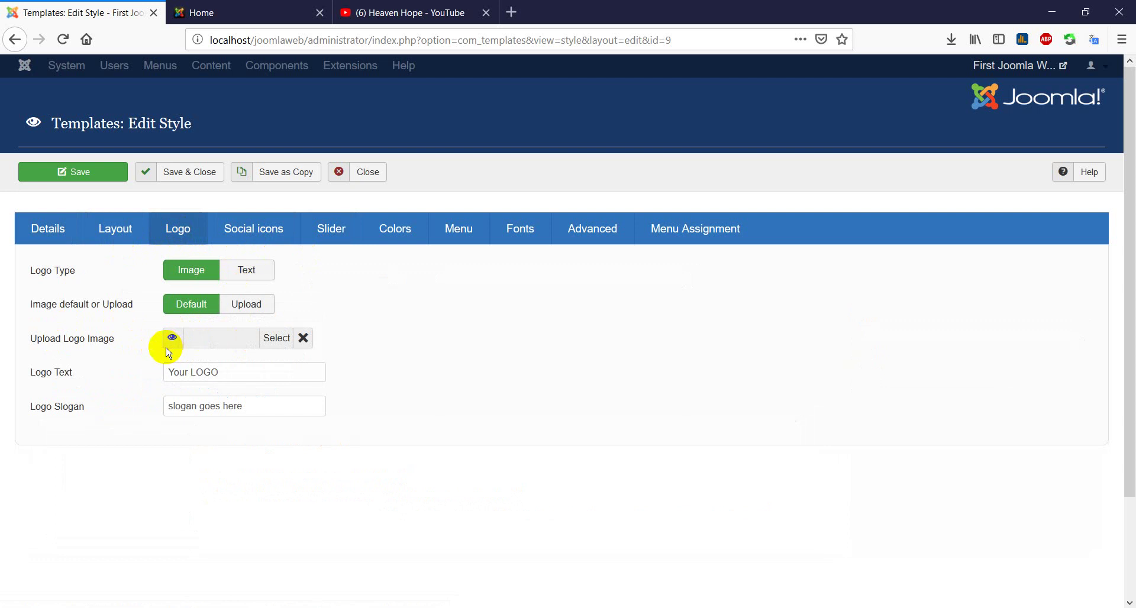
pyautogui.click(189, 274)
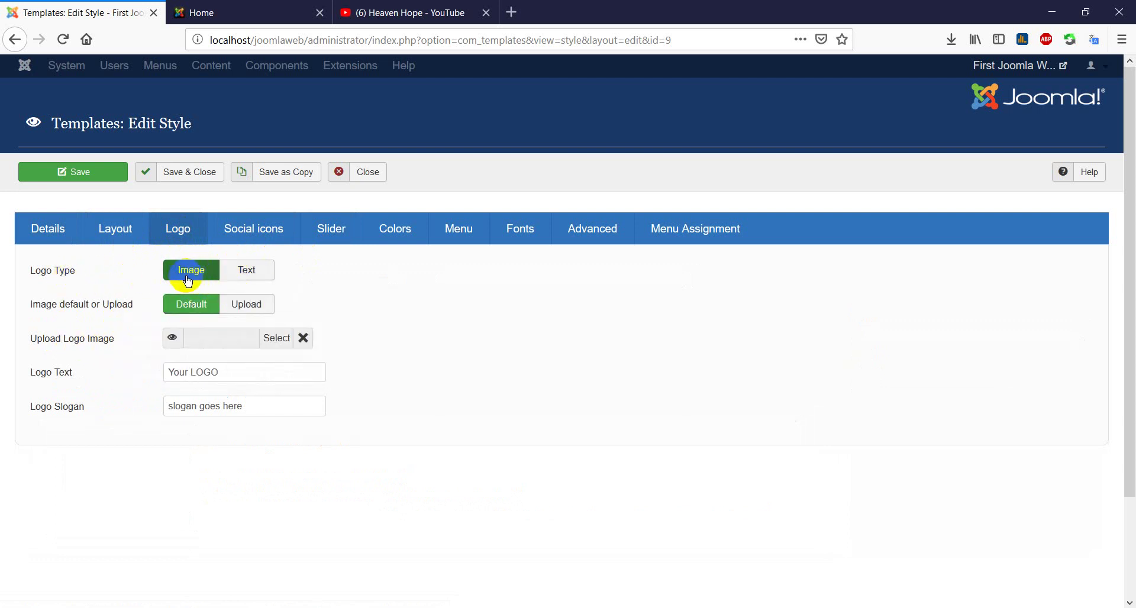
pyautogui.click(256, 273)
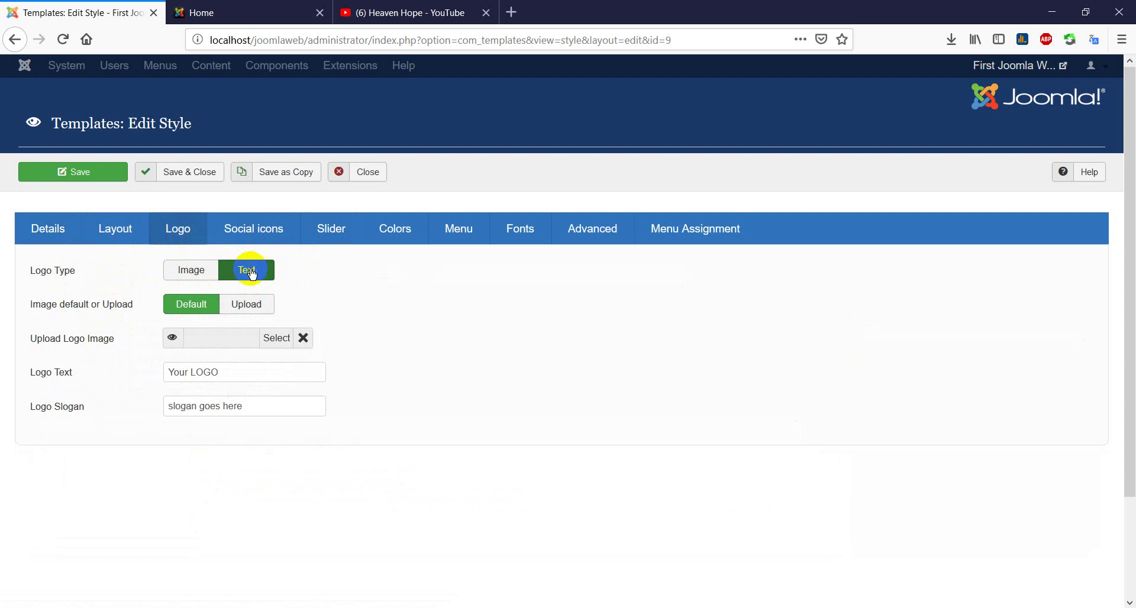
pyautogui.moveTo(234, 372); pyautogui.dragTo(144, 373)
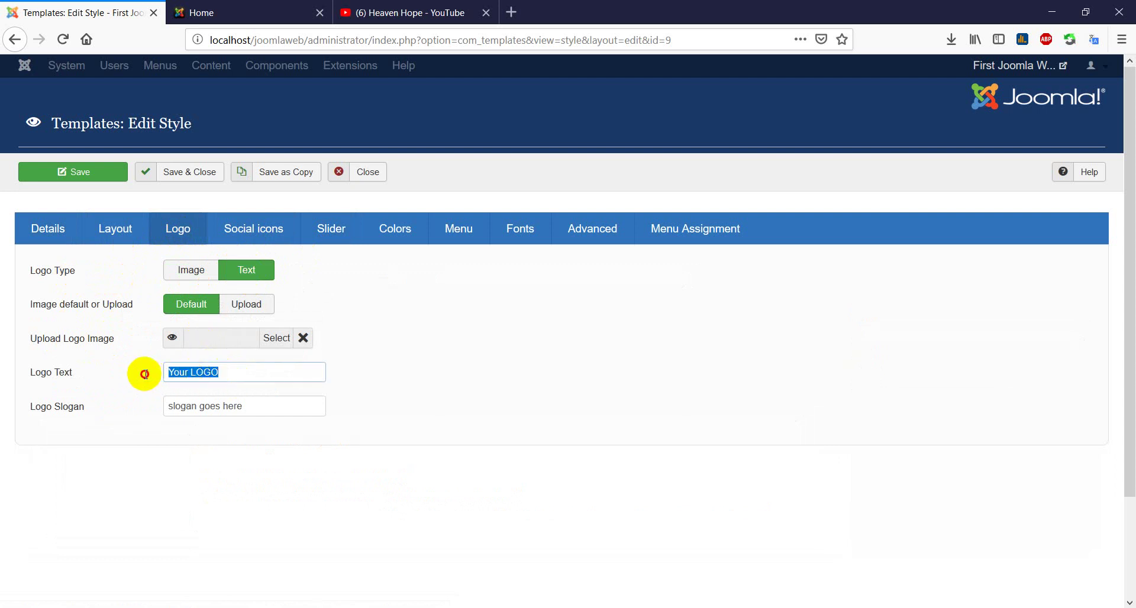
pyautogui.moveTo(266, 408); pyautogui.dragTo(127, 401)
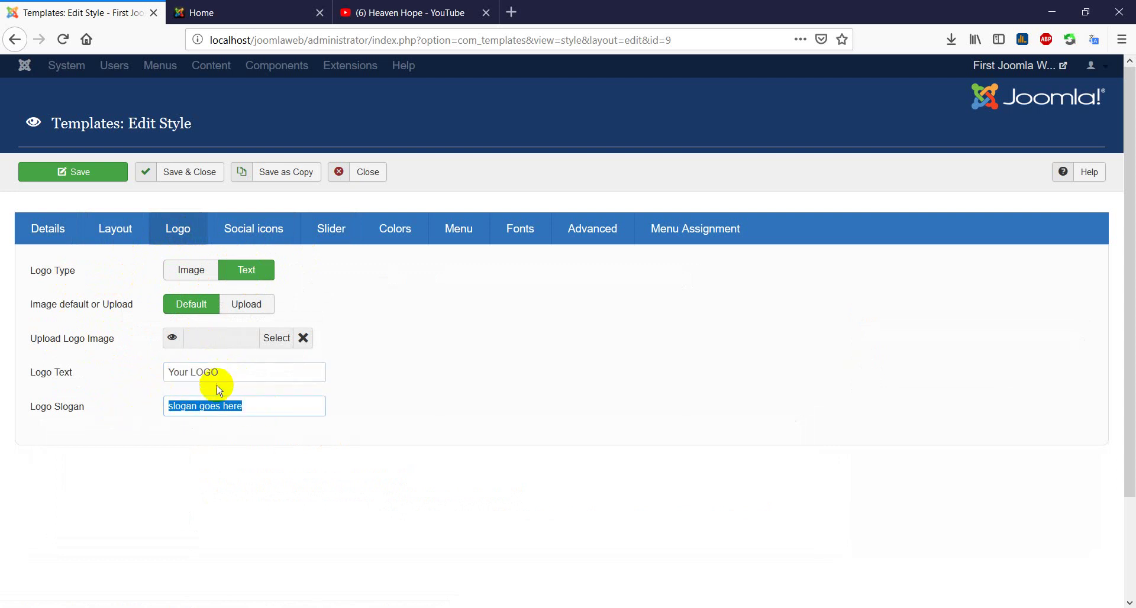
pyautogui.moveTo(221, 373); pyautogui.dragTo(104, 367)
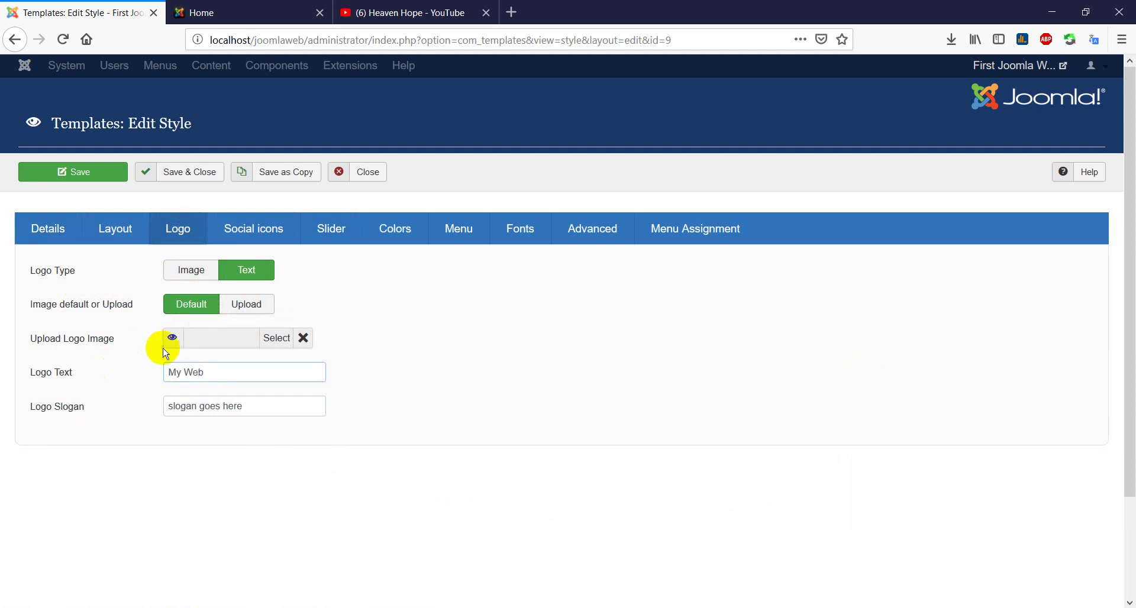
pyautogui.click(91, 178)
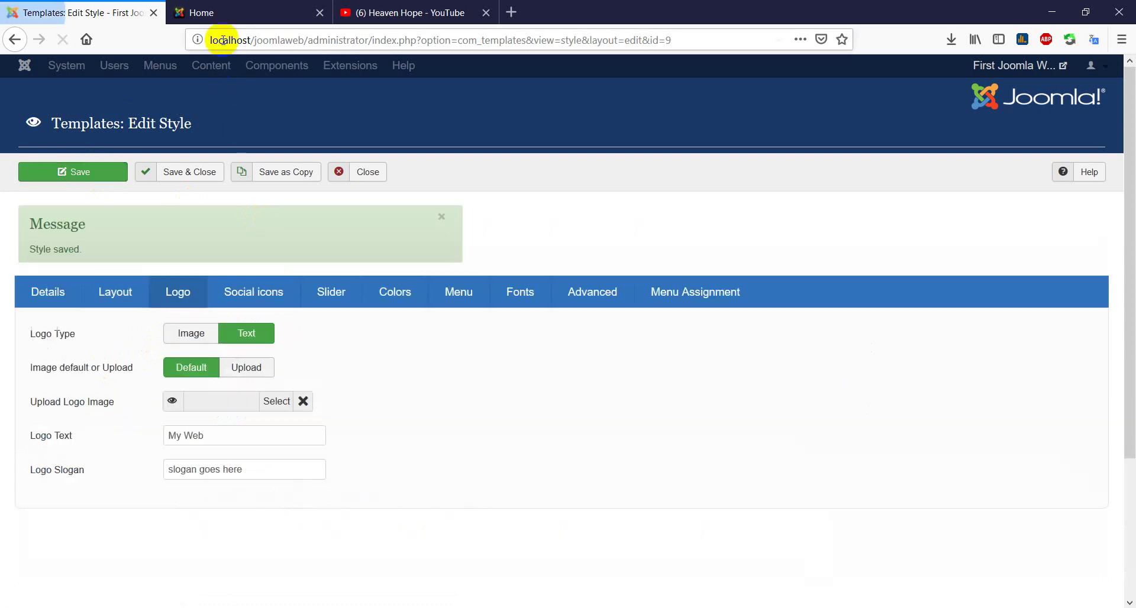
# - Reload the public home page to check the text logo in the header
pyautogui.hotkey('ctrl', 'Tab')
pyautogui.click(349, 42)
pyautogui.click(349, 42)
pyautogui.press('Return')
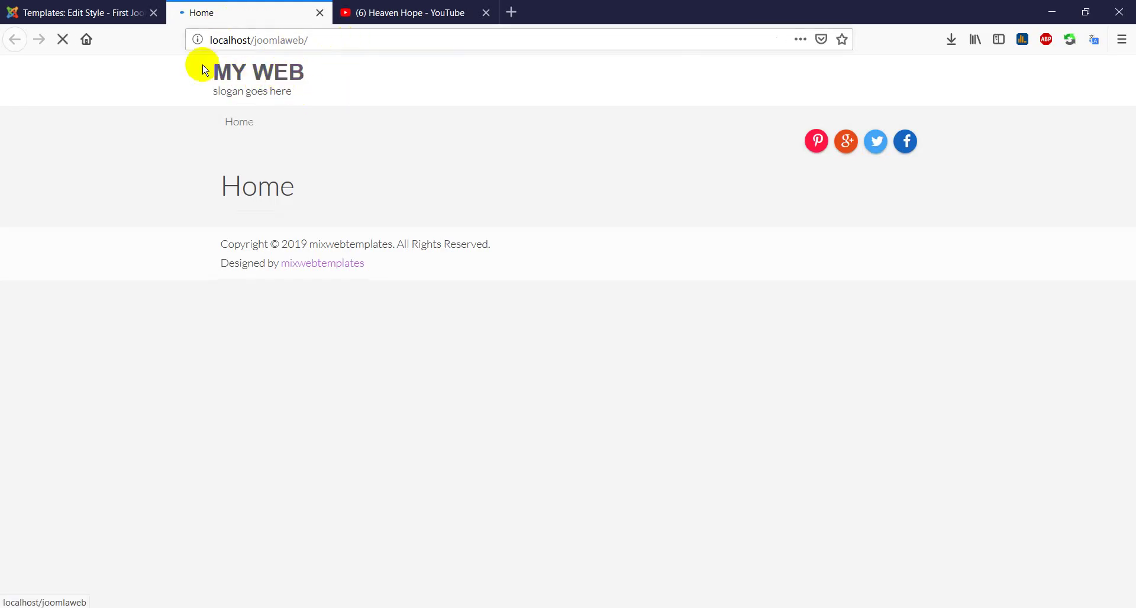
# - Set the logo slogan to "Joomla Web Tutorial" in the template style's logo settings
pyautogui.click(41, 9)
pyautogui.moveTo(260, 473); pyautogui.dragTo(86, 452)
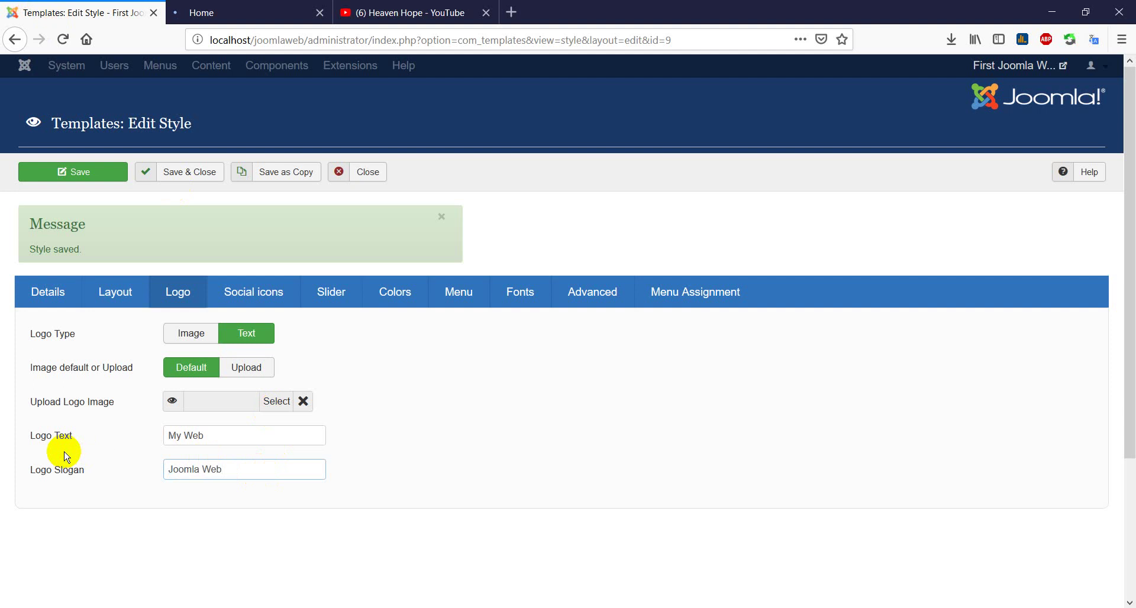
pyautogui.write('Joomla Web Tutorial')
# - Set the logo type to Image with the Upload option, and select the joomla_black image in the logo image chooser
pyautogui.click(191, 334)
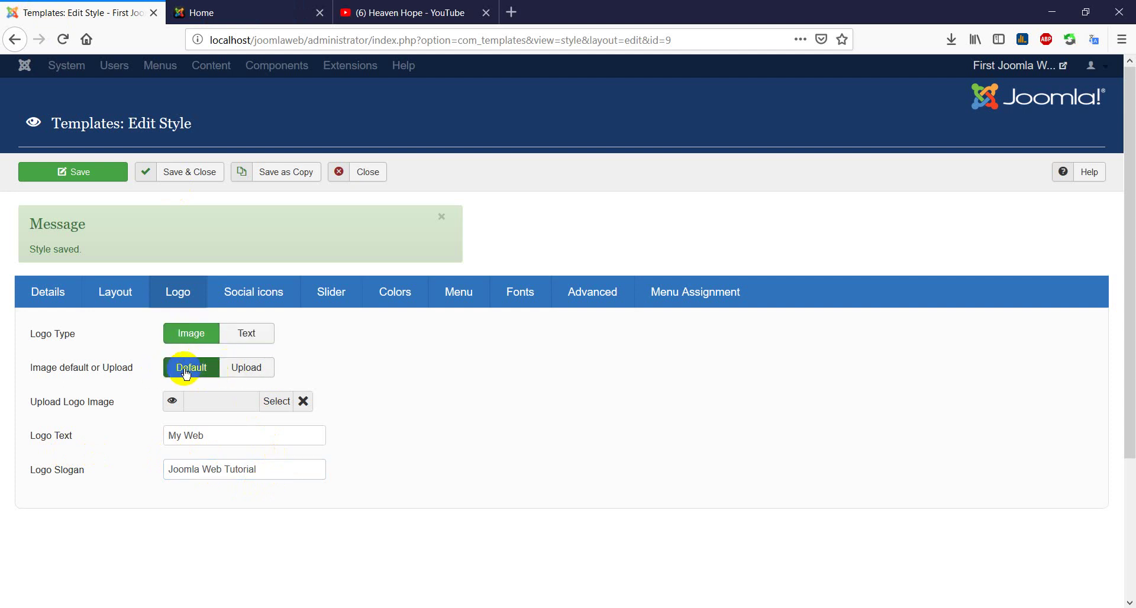
pyautogui.click(251, 373)
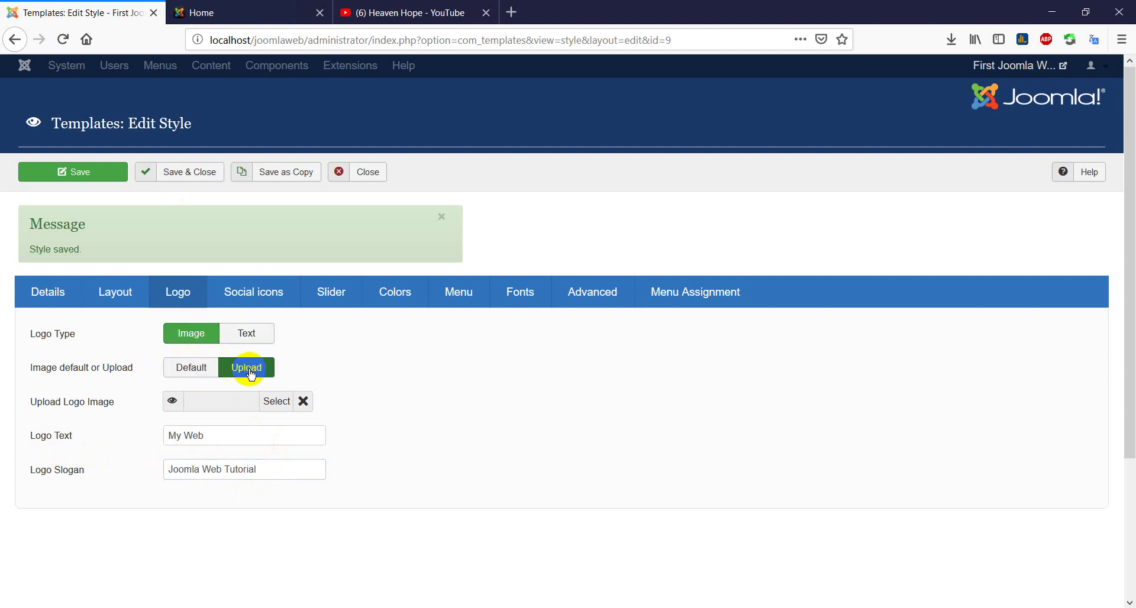
pyautogui.click(276, 404)
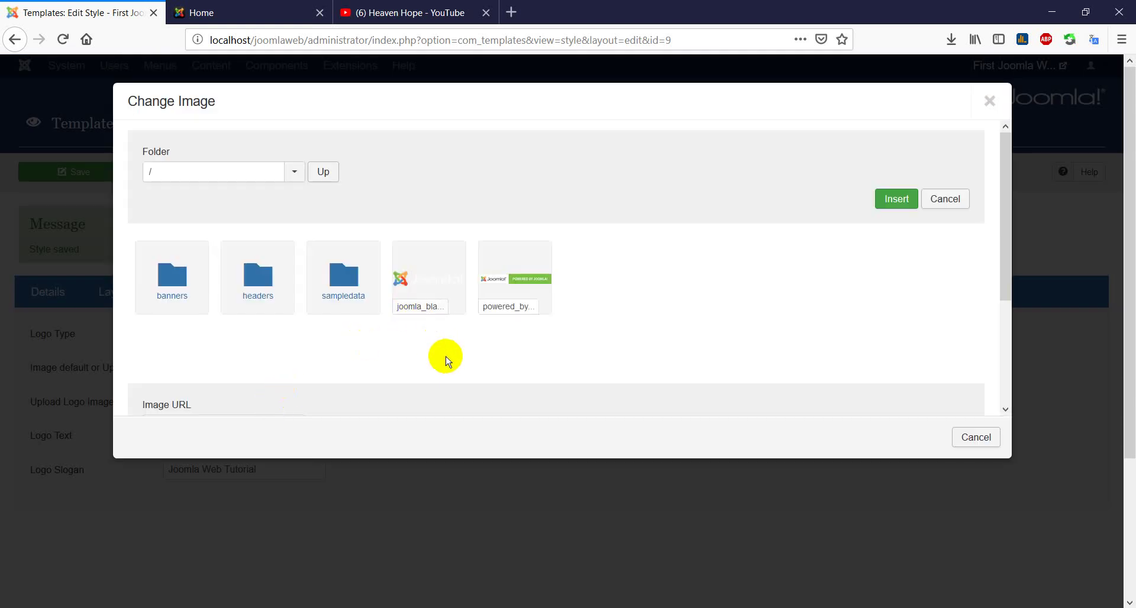
pyautogui.click(400, 279)
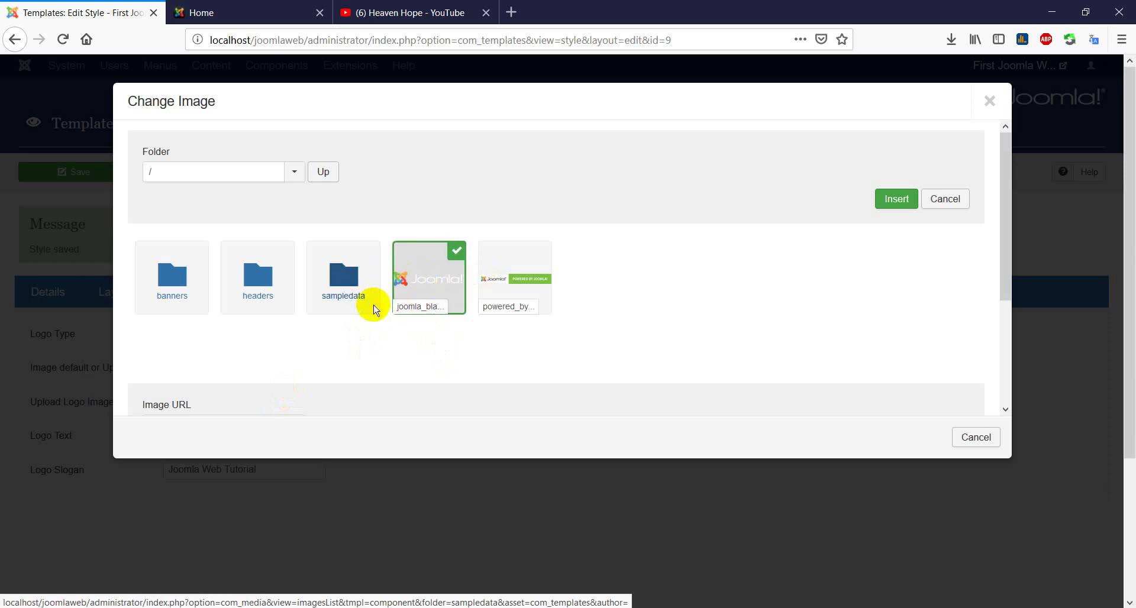
# - Upload eagle11.png from the Pictures folder to the site's root image folder
pyautogui.scroll(-3, 374, 309)
pyautogui.scroll(2, 373, 309)
pyautogui.scroll(-2, 373, 310)
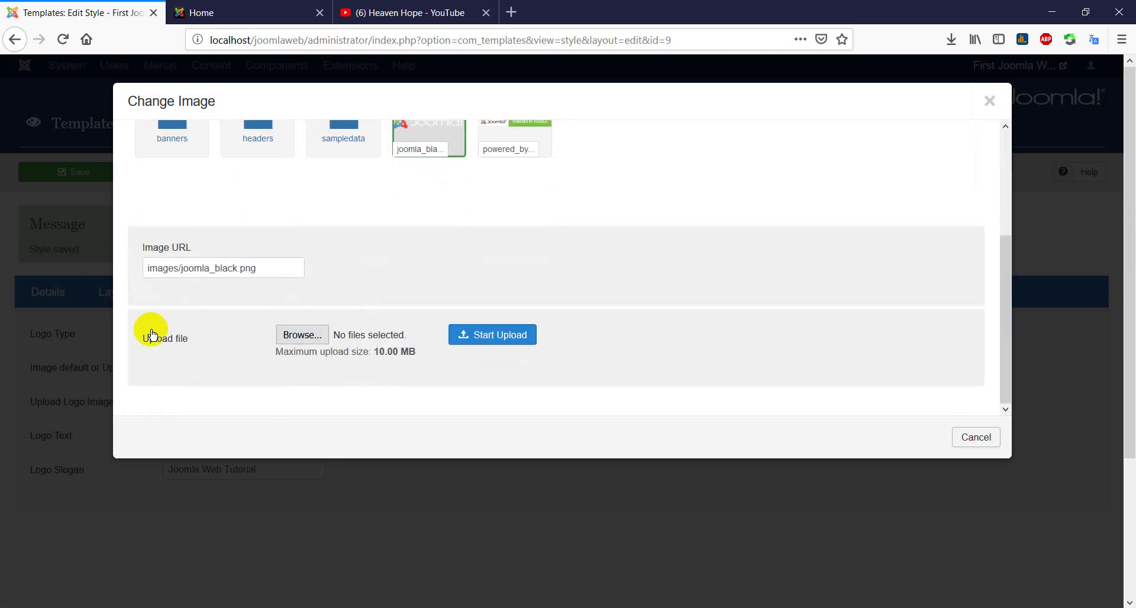
pyautogui.click(301, 336)
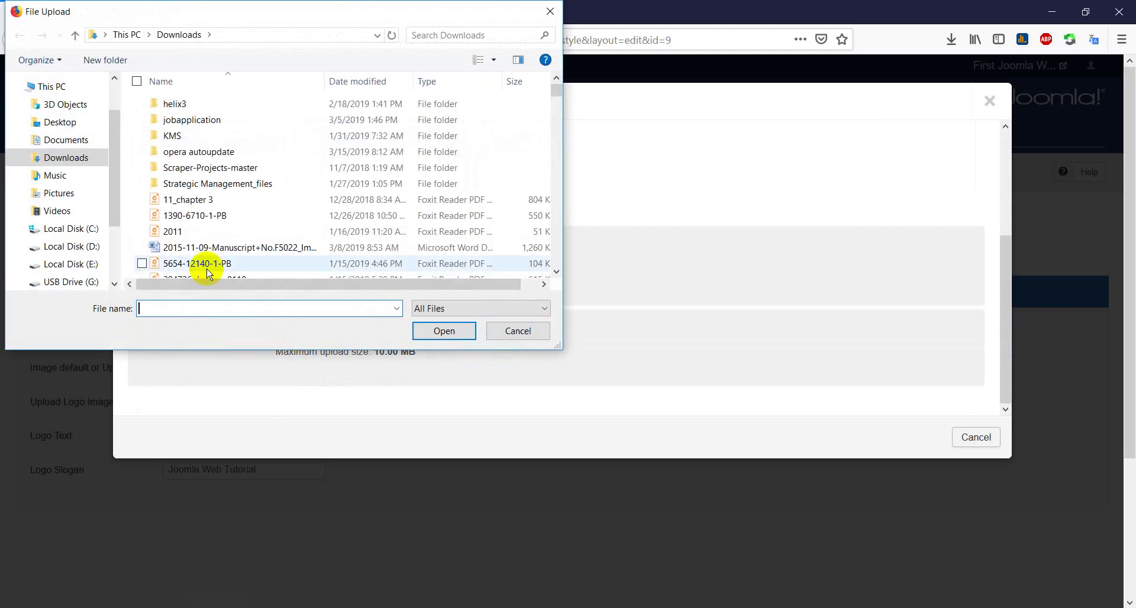
pyautogui.click(59, 197)
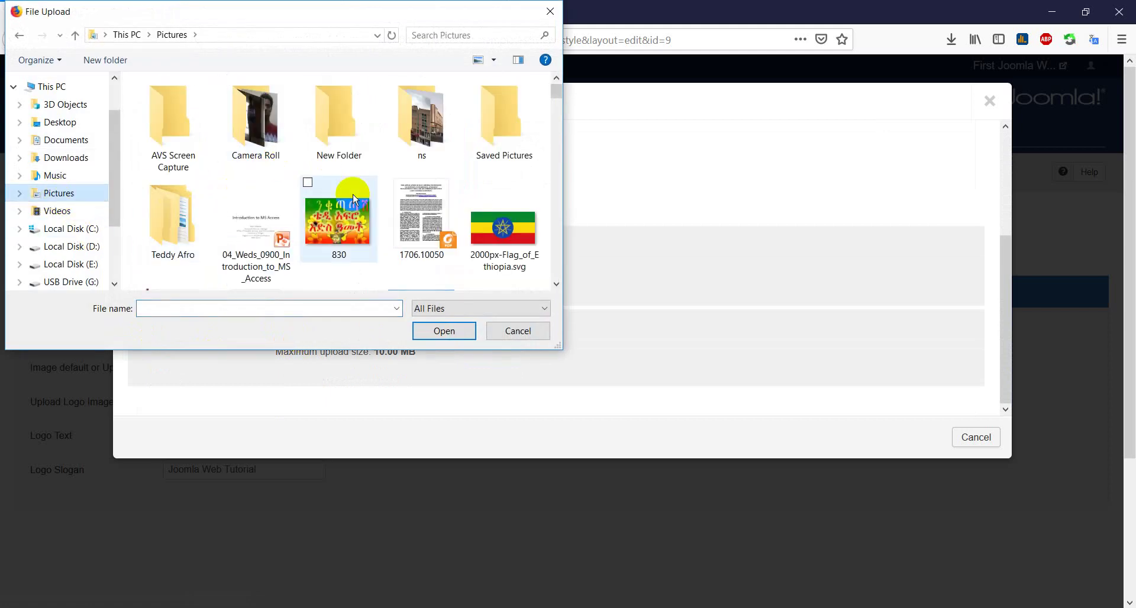
pyautogui.scroll(-5, 414, 213)
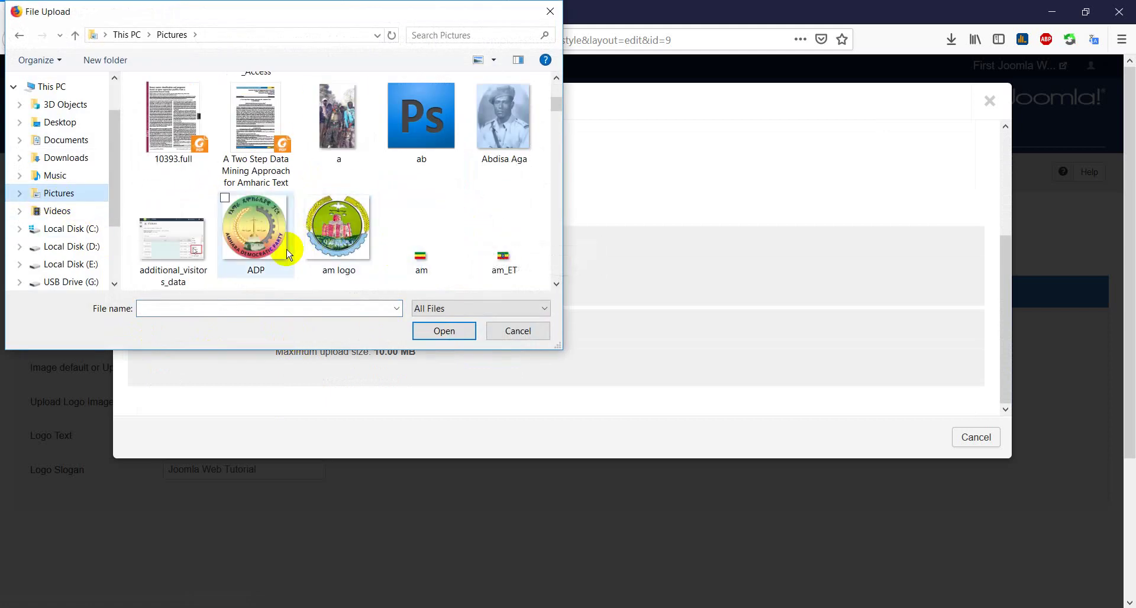
pyautogui.scroll(1, 287, 248)
pyautogui.scroll(-7, 293, 268)
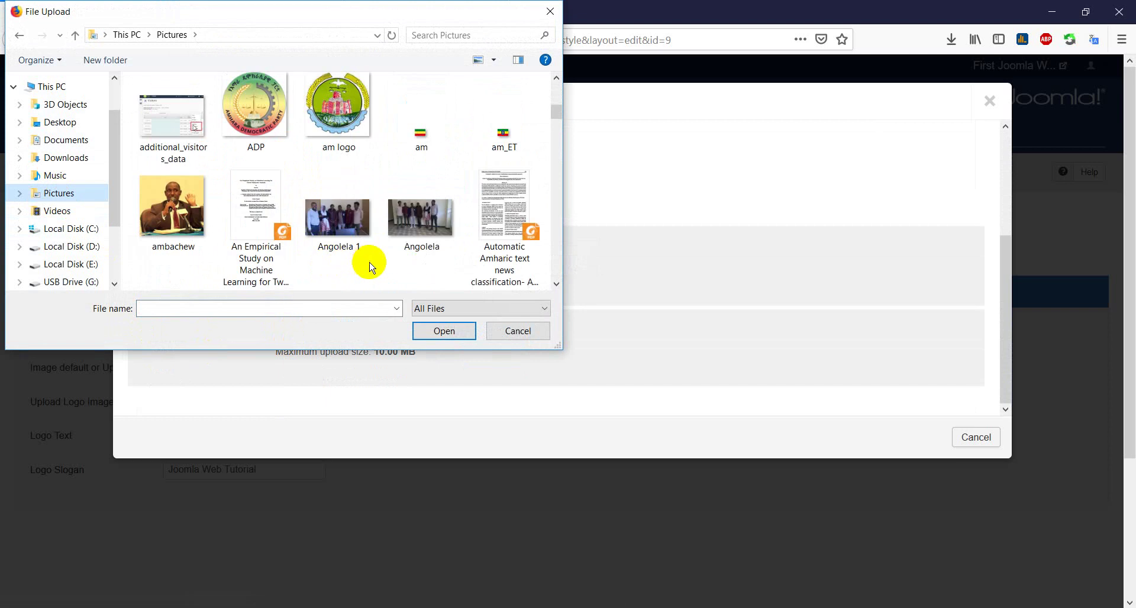
pyautogui.scroll(-4, 381, 267)
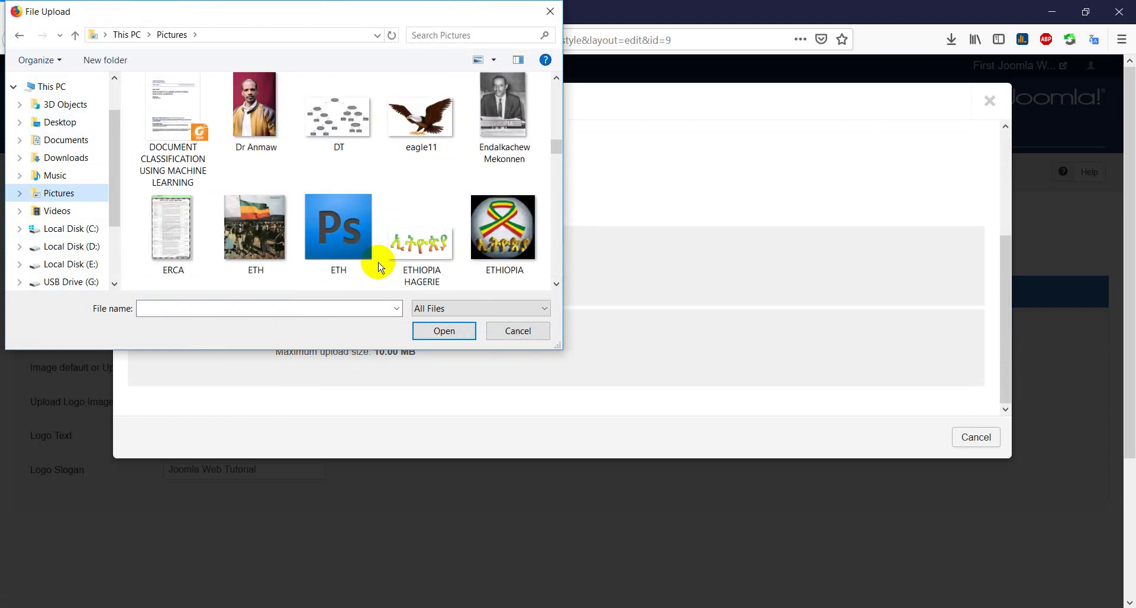
pyautogui.click(420, 117)
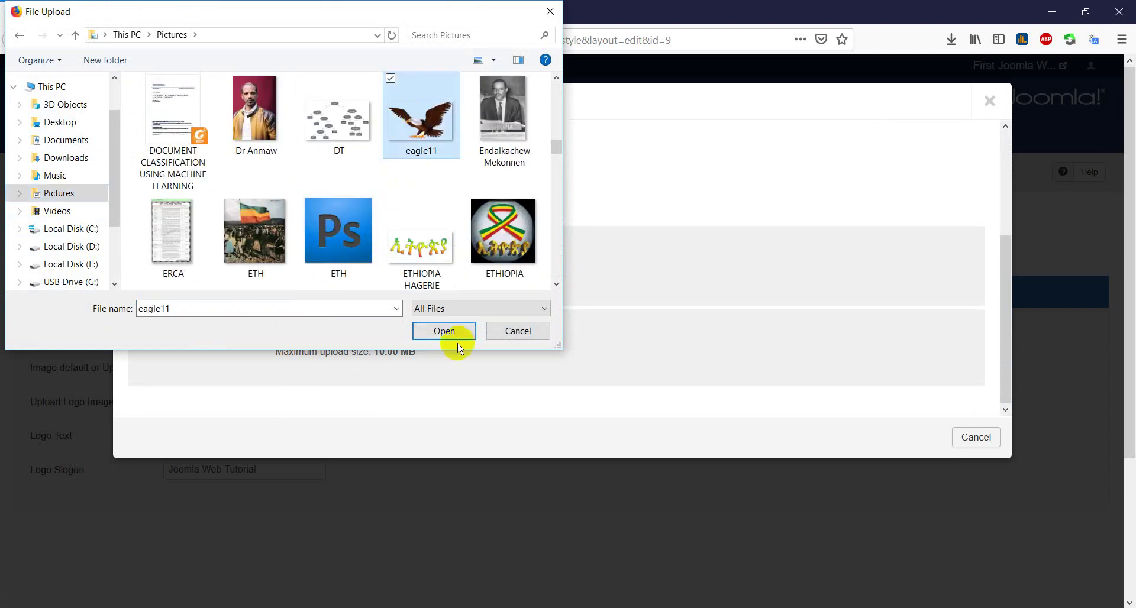
pyautogui.click(443, 331)
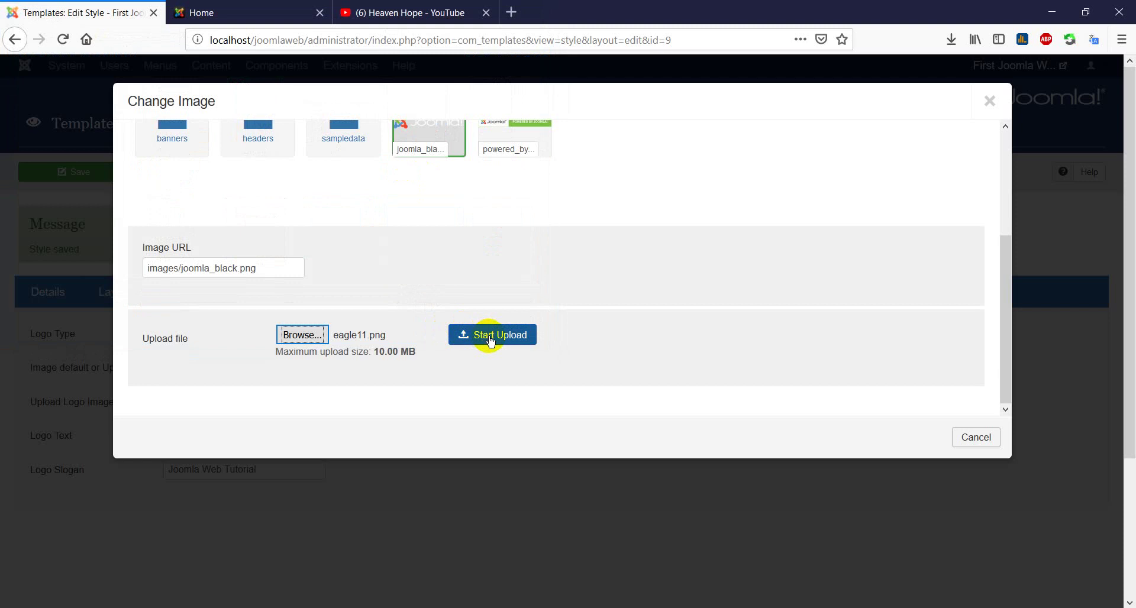
pyautogui.click(490, 338)
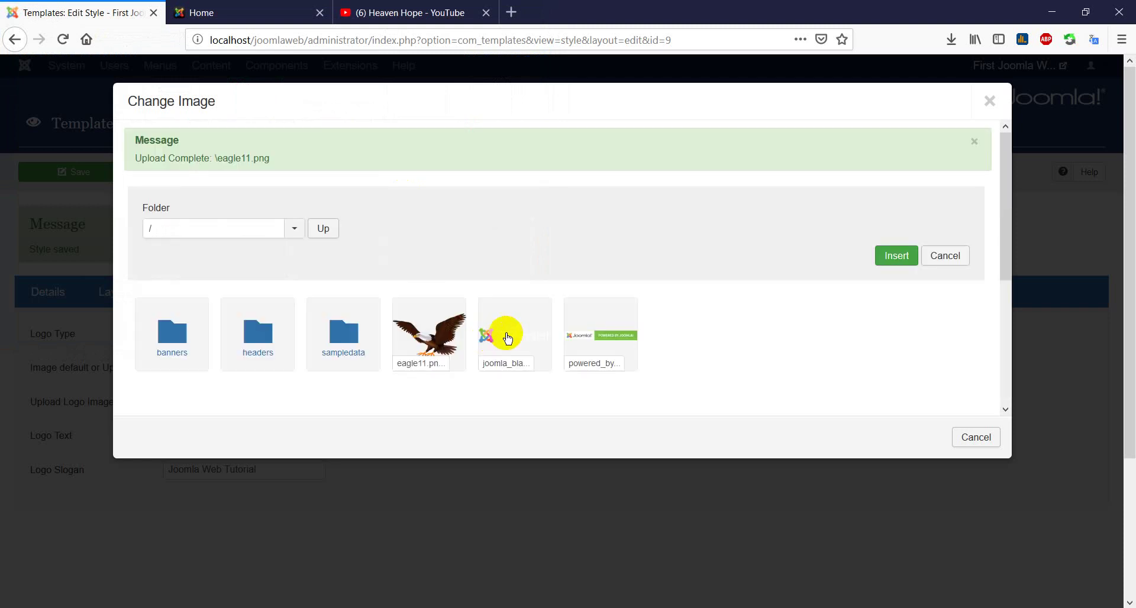
# - Insert eagle11.png as the logo image and save the template style
pyautogui.click(435, 340)
pyautogui.click(892, 259)
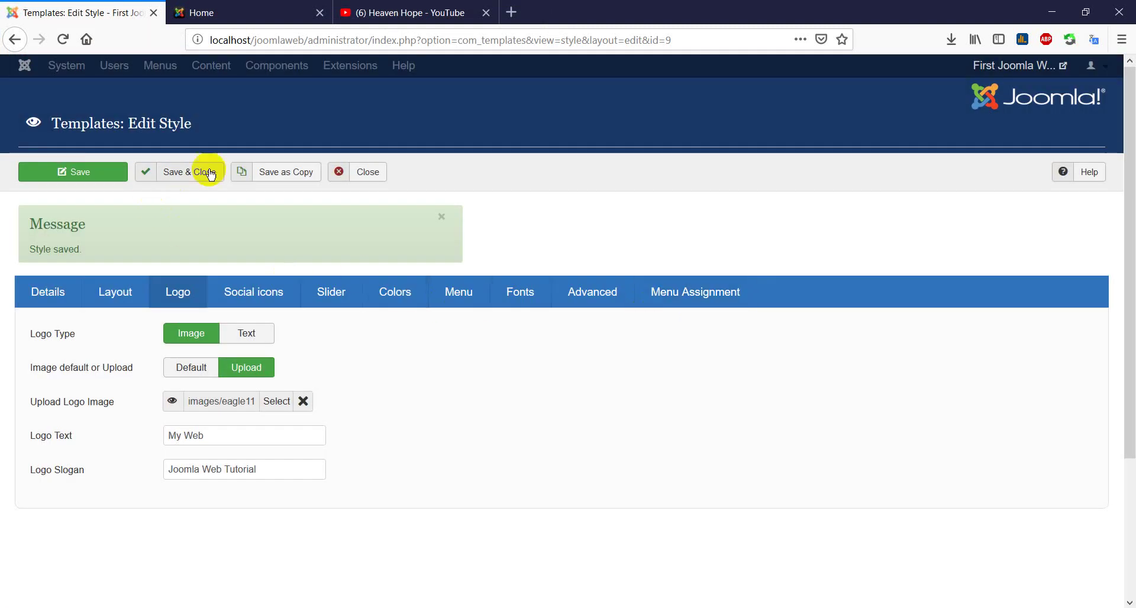
pyautogui.click(97, 181)
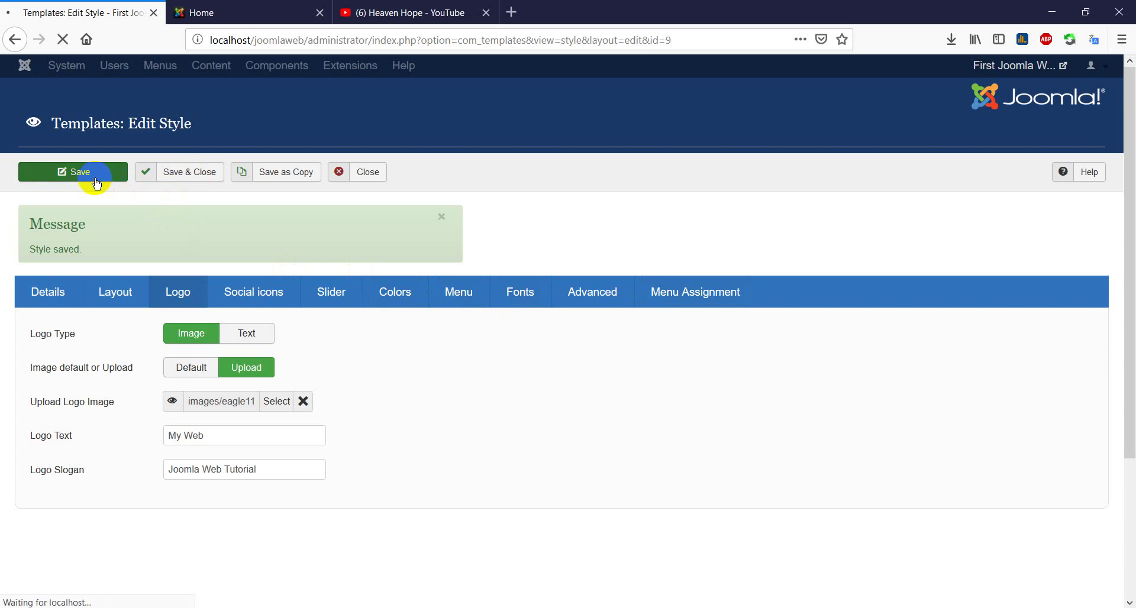
# - Reload the public home page to check the image logo in the header
pyautogui.click(244, 13)
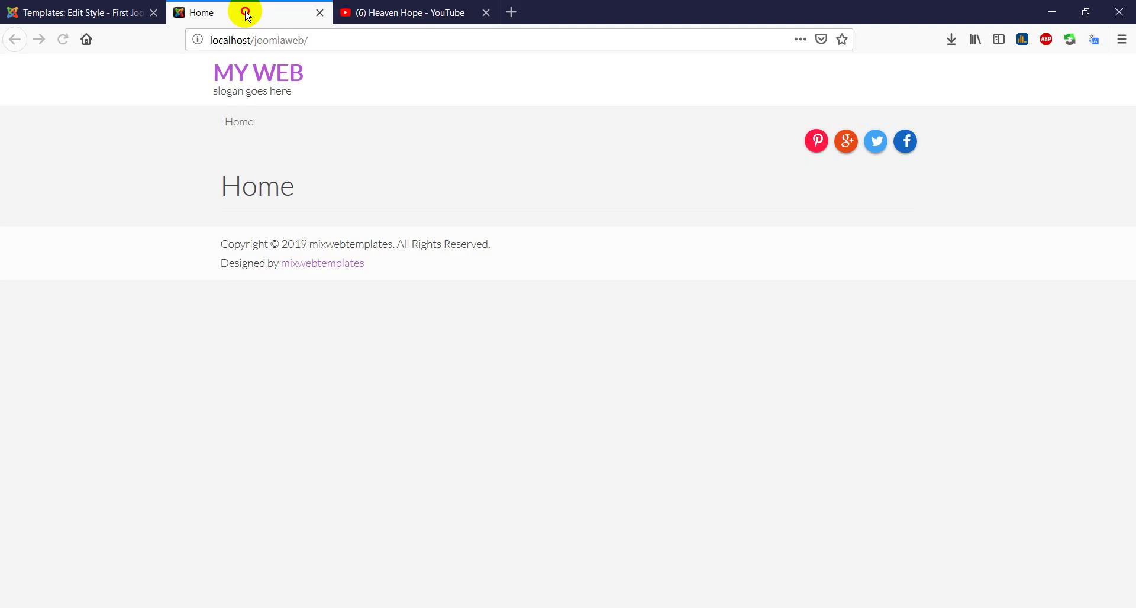
pyautogui.click(358, 47)
pyautogui.press('Return')
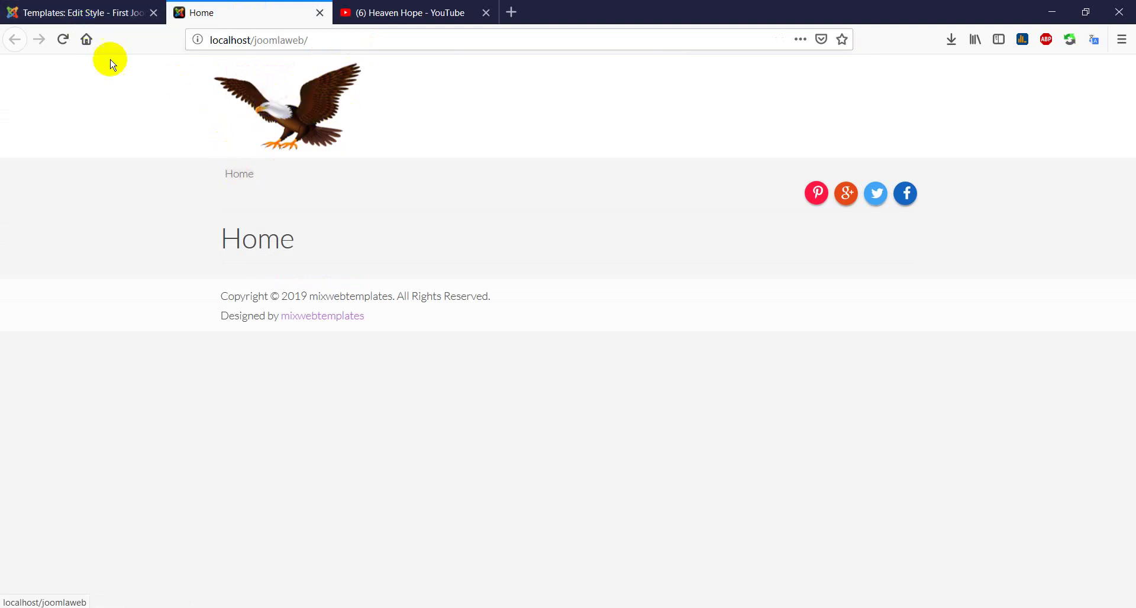
# - Compare the style's social icon settings with the public page, and look through its menu, advanced and menu assignment settings
pyautogui.click(71, 12)
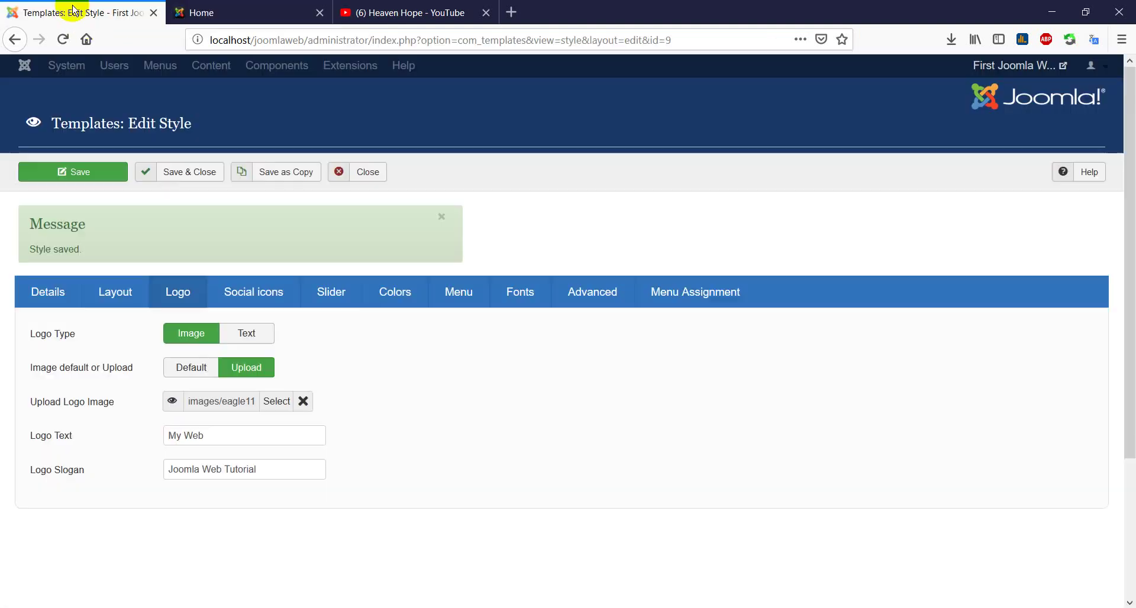
pyautogui.click(261, 303)
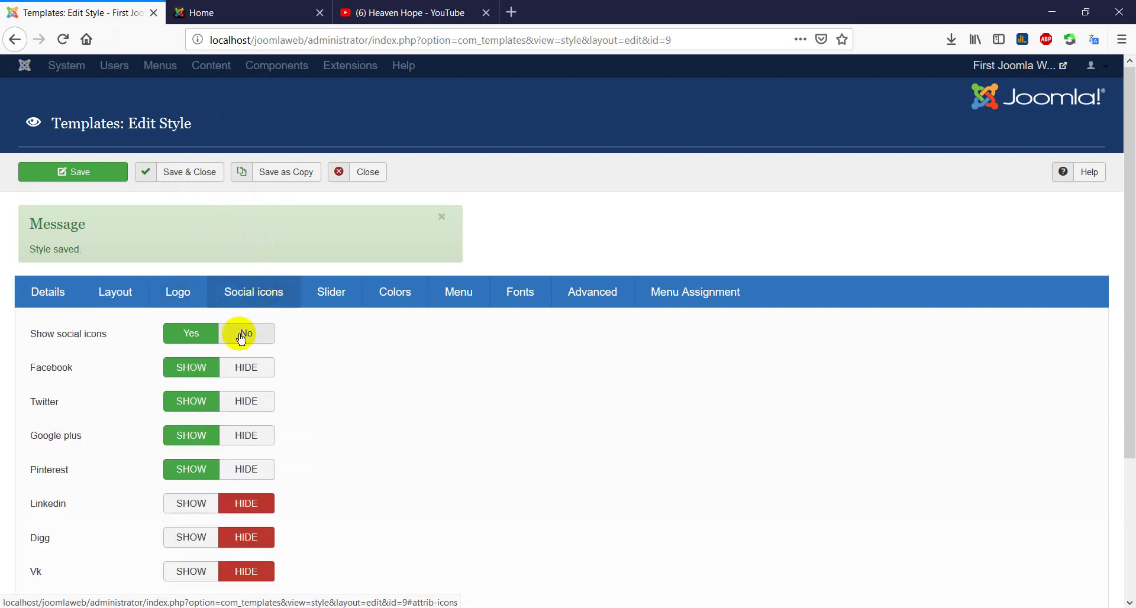
pyautogui.click(210, 18)
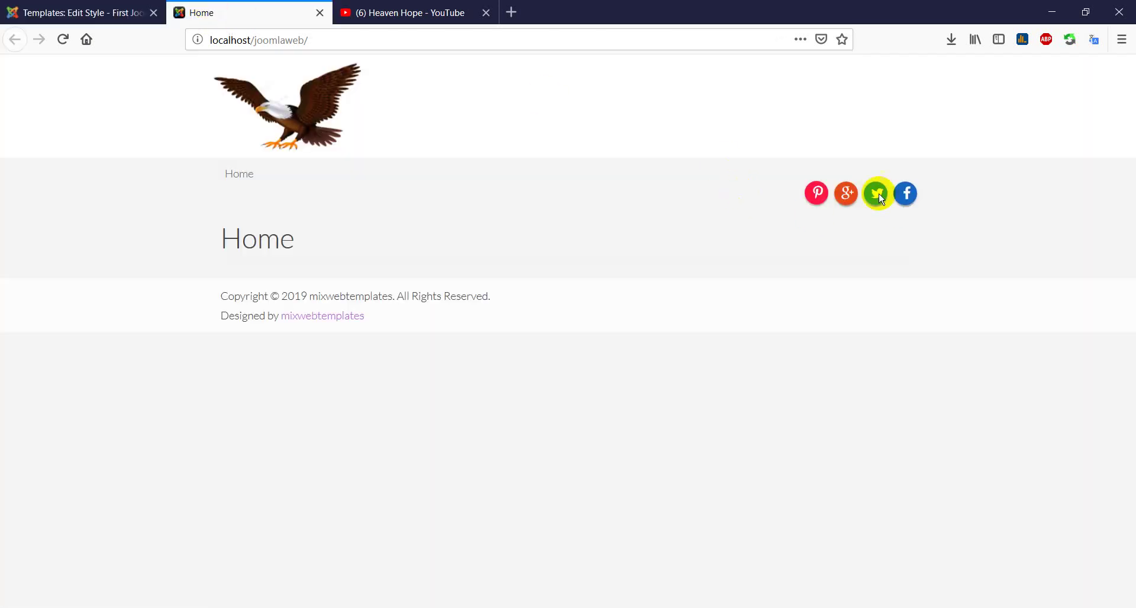
pyautogui.click(65, 11)
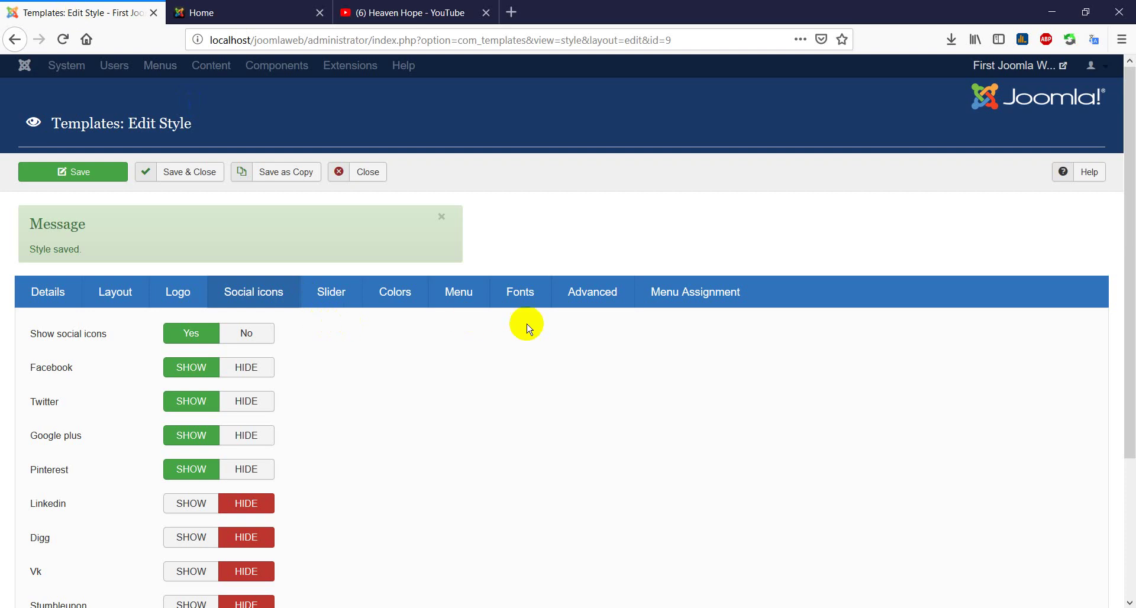
pyautogui.click(455, 297)
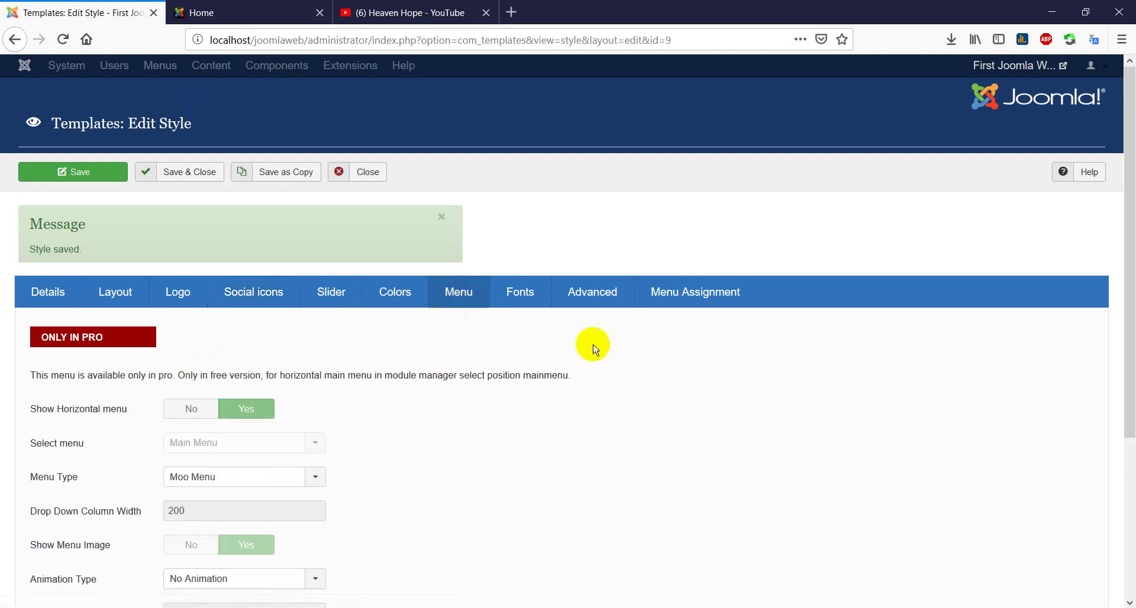
pyautogui.click(608, 299)
pyautogui.click(678, 302)
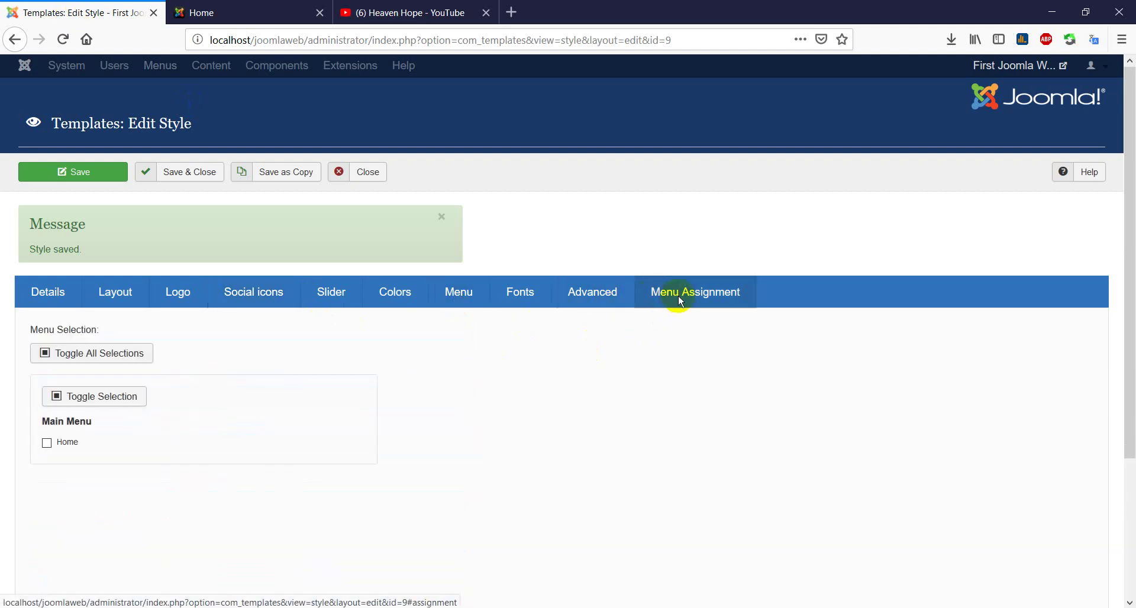
# - Save and close the template style, and view the public home page again
pyautogui.click(194, 182)
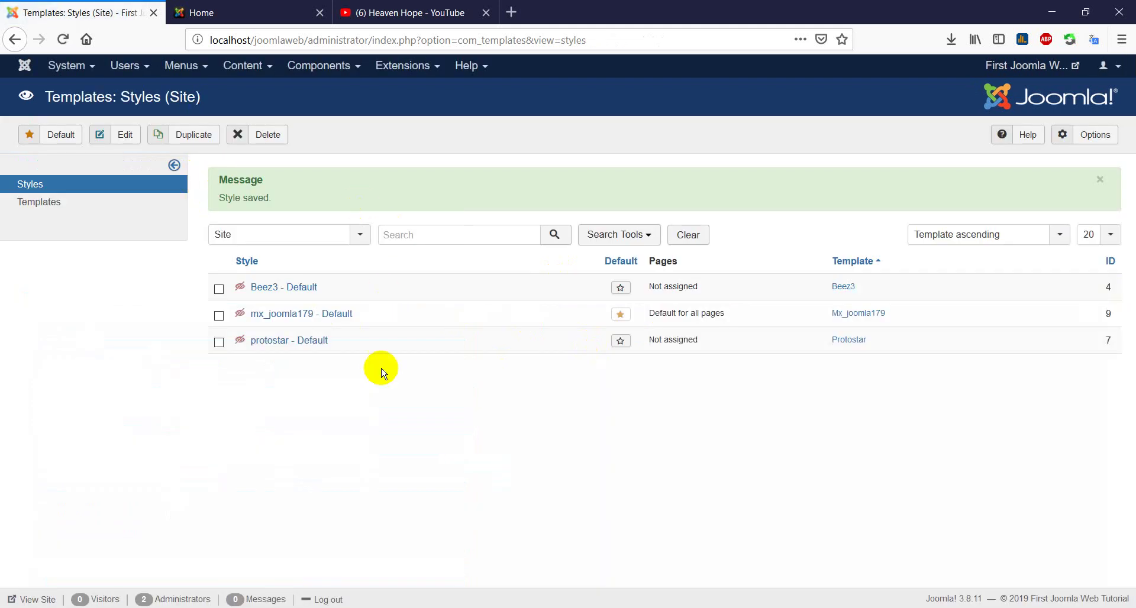
pyautogui.click(223, 24)
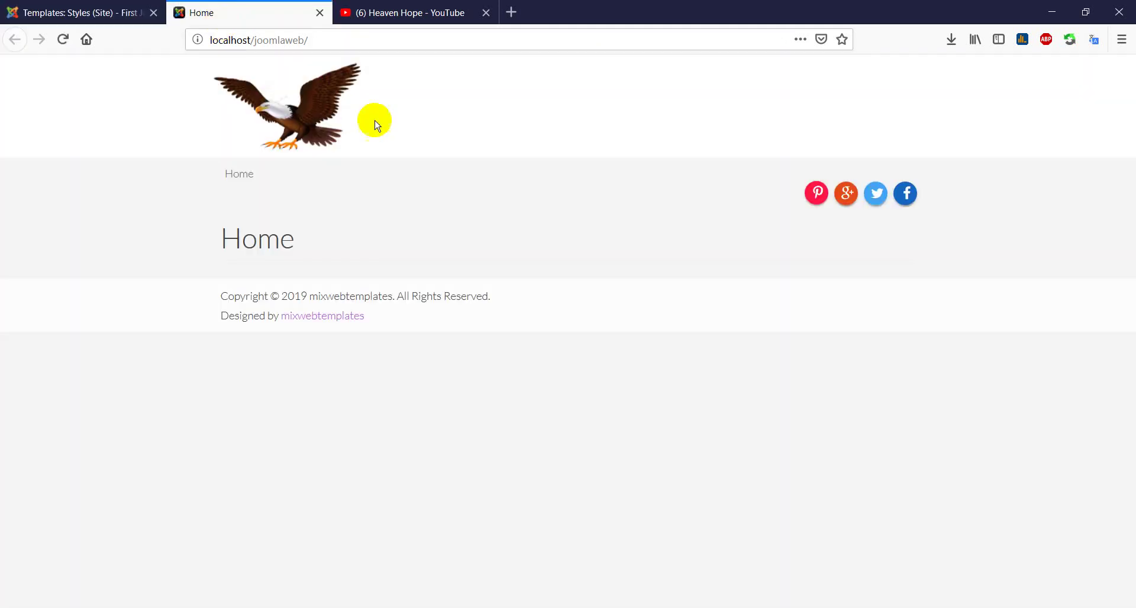
pyautogui.click(76, 15)
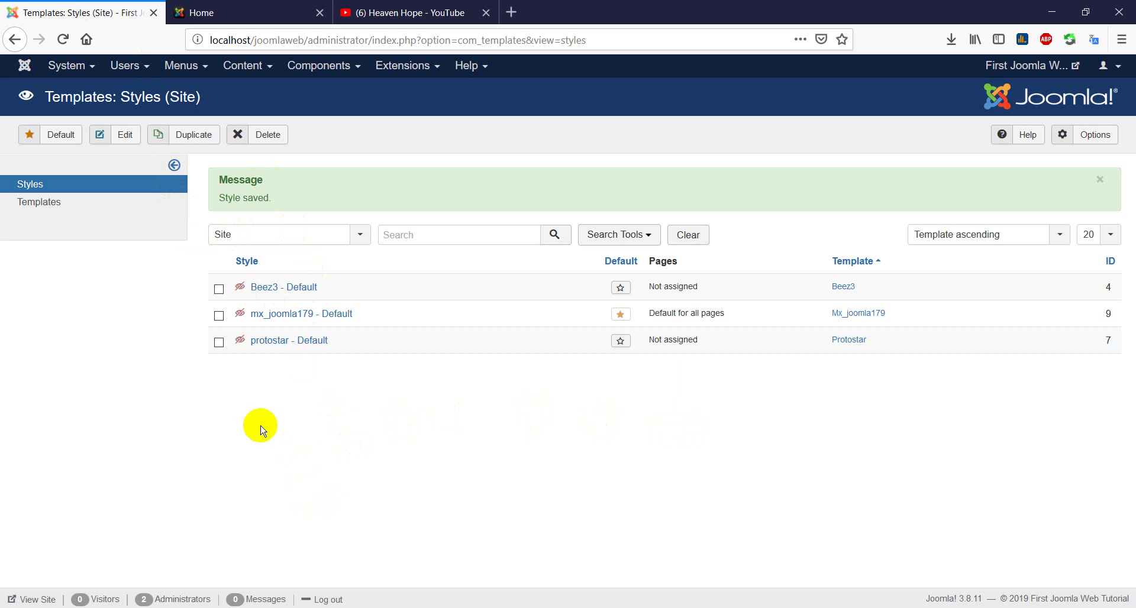
pyautogui.click(150, 317)
pyautogui.click(228, 15)
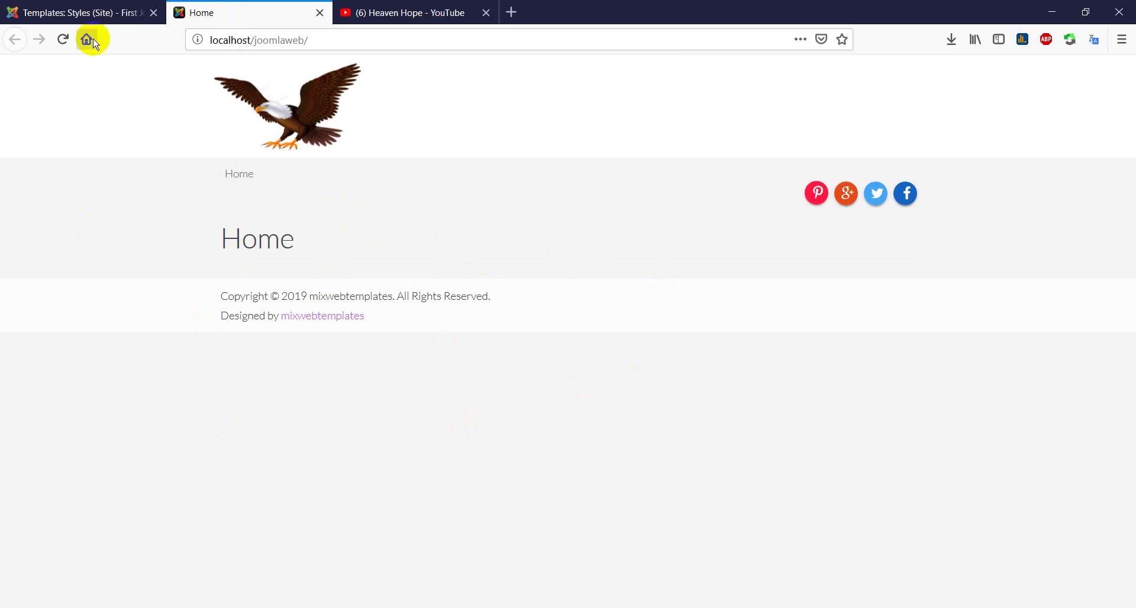
# - Start a new article category in the administrator and title it "First Category"
pyautogui.click(100, 16)
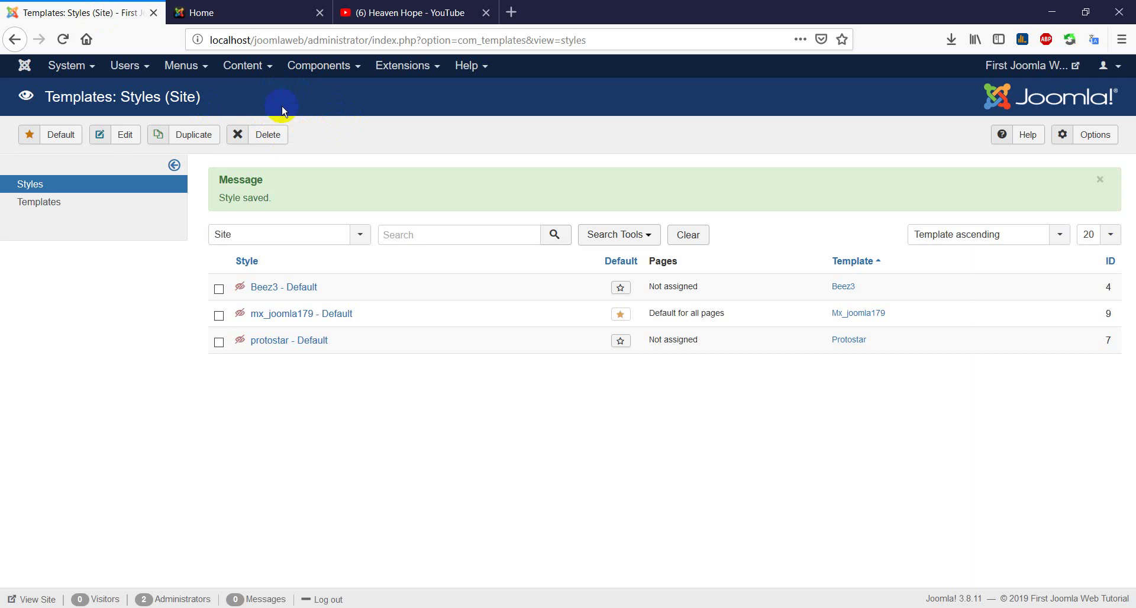
pyautogui.click(245, 68)
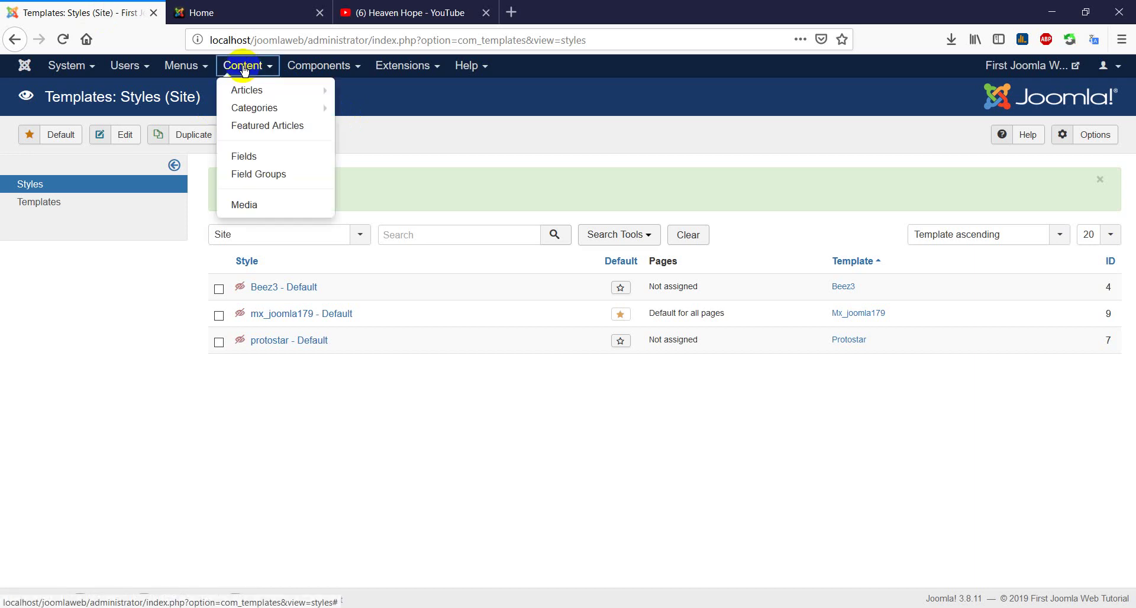
pyautogui.moveTo(251, 91)
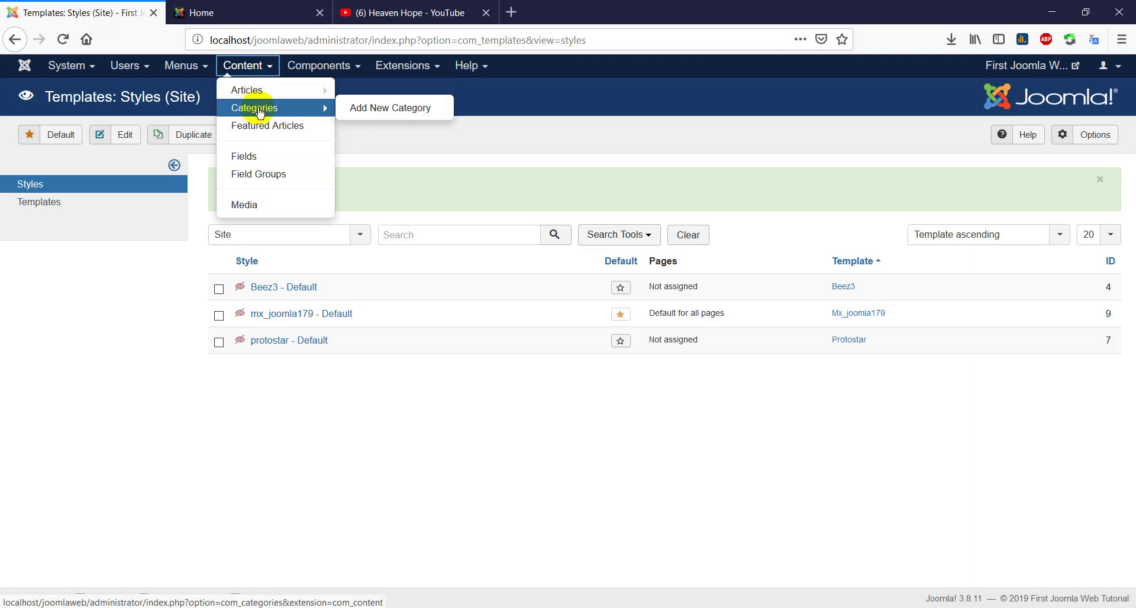
pyautogui.click(401, 114)
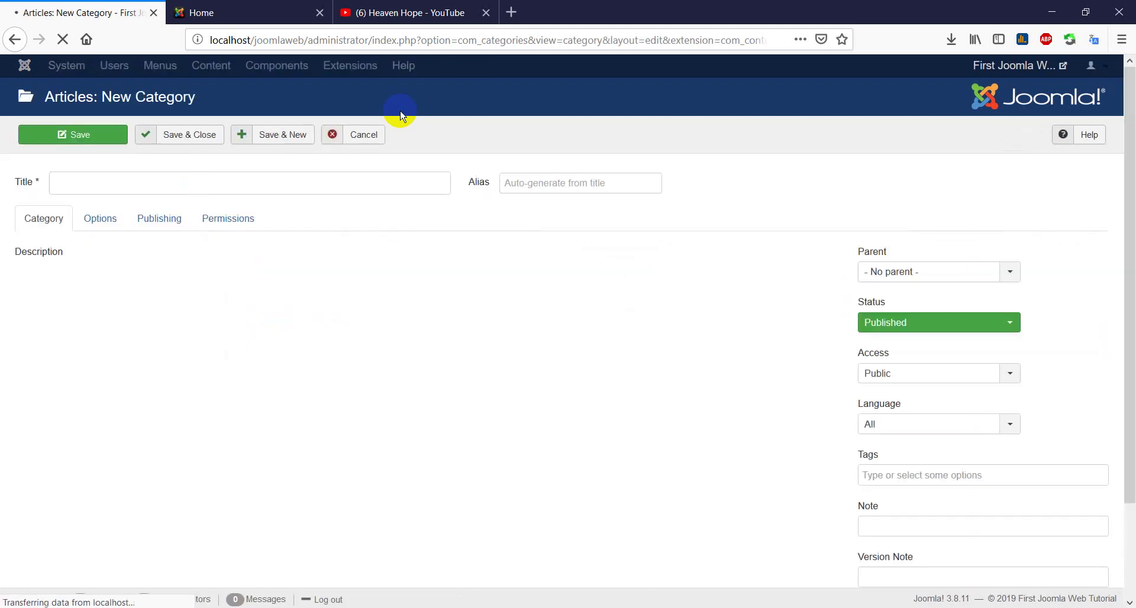
pyautogui.click(176, 183)
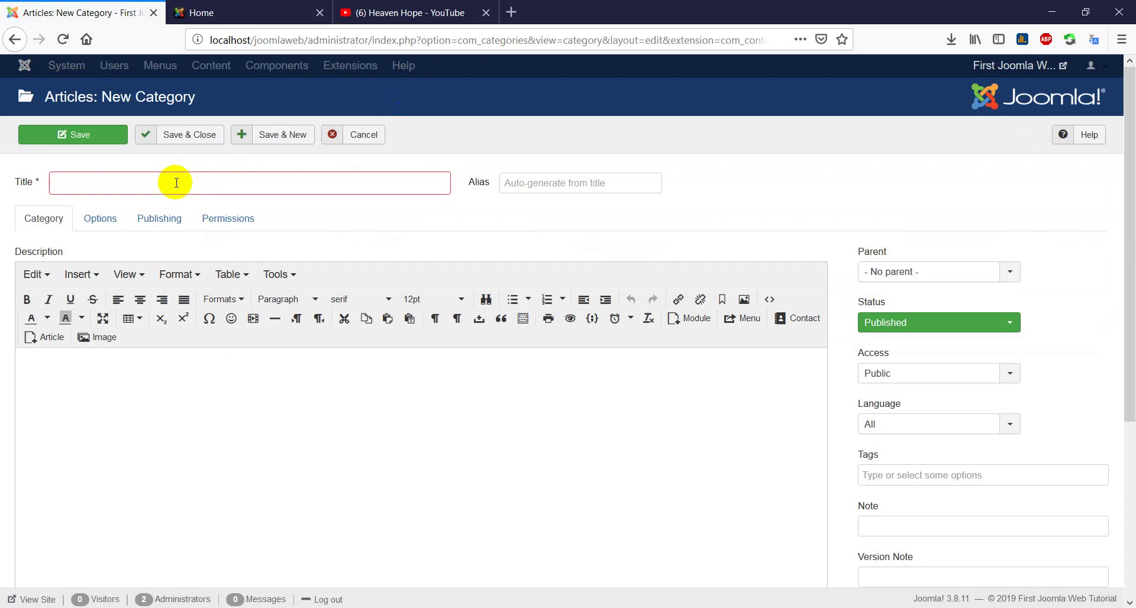
pyautogui.write('First')
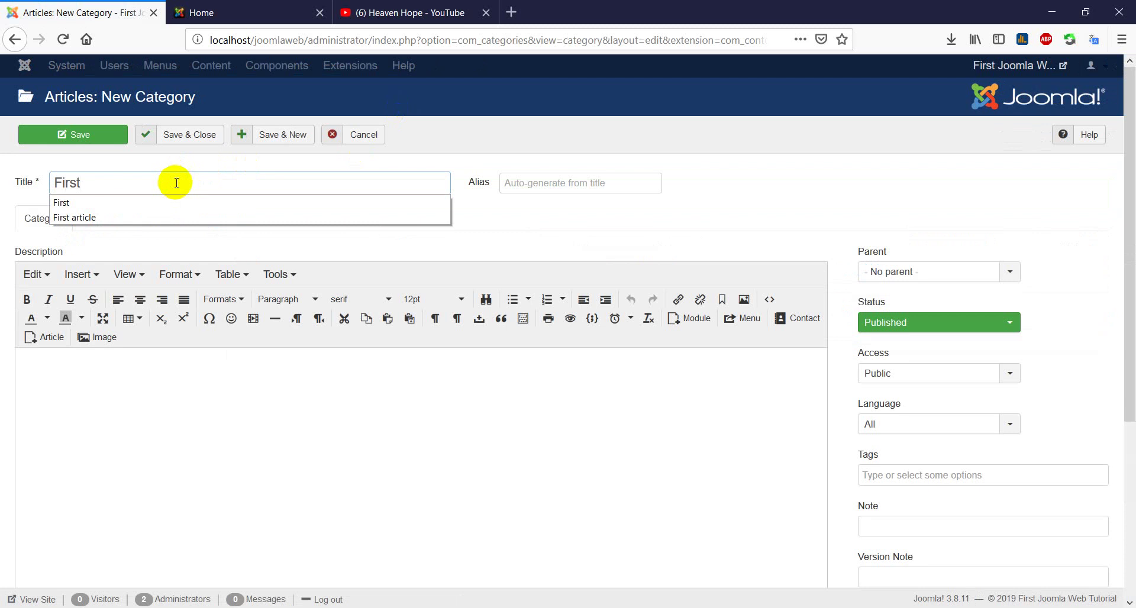
pyautogui.write(' Category')
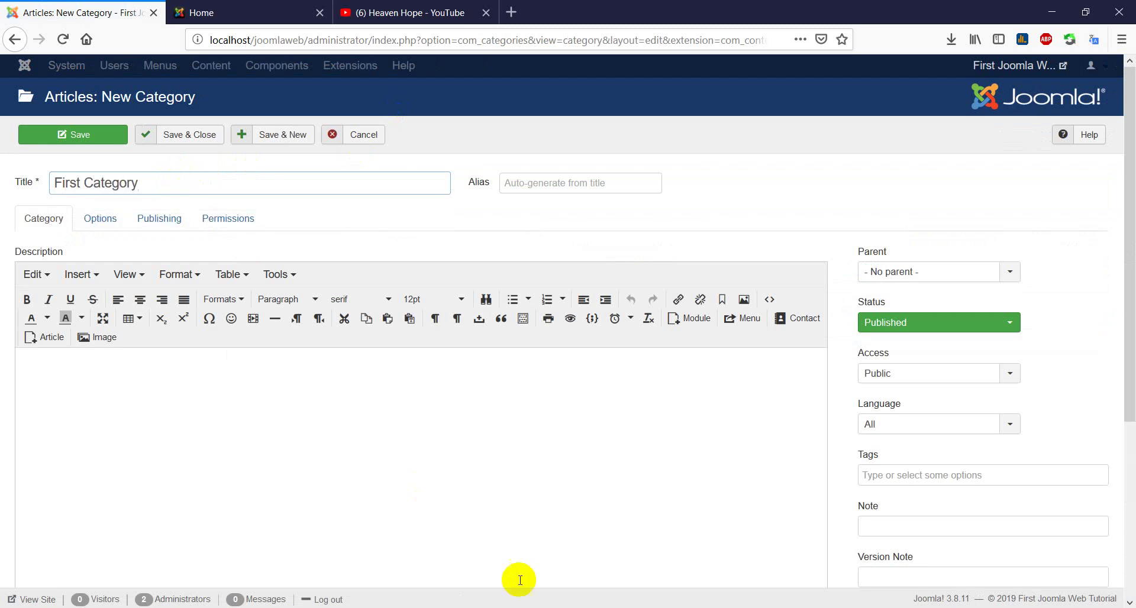
# - Look through the new category's description editor, layout and image options, and publishing fields
pyautogui.click(78, 378)
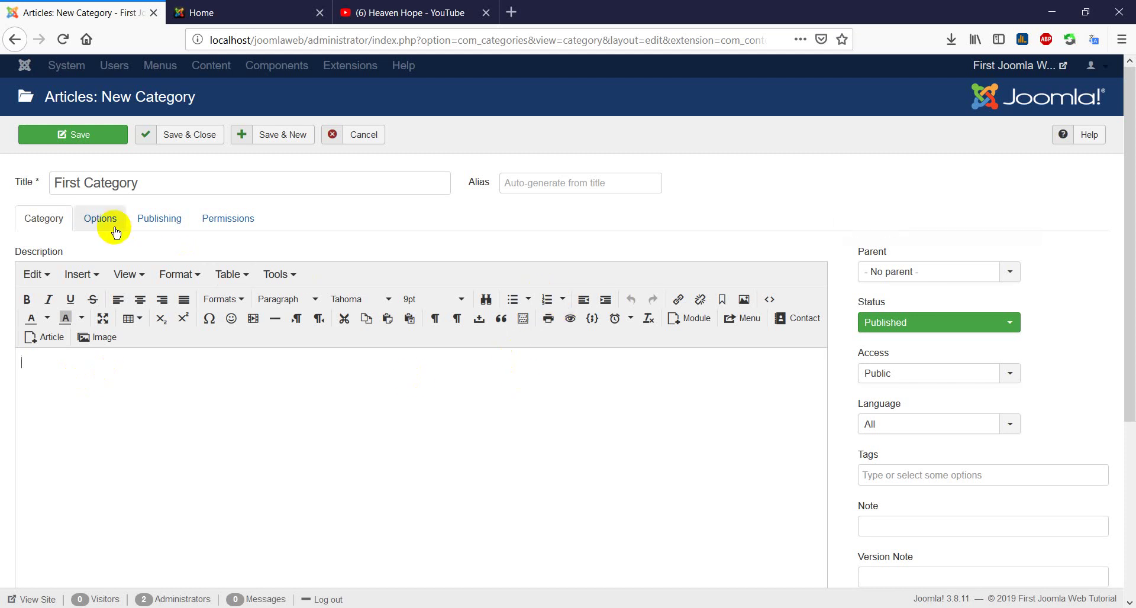
pyautogui.click(96, 221)
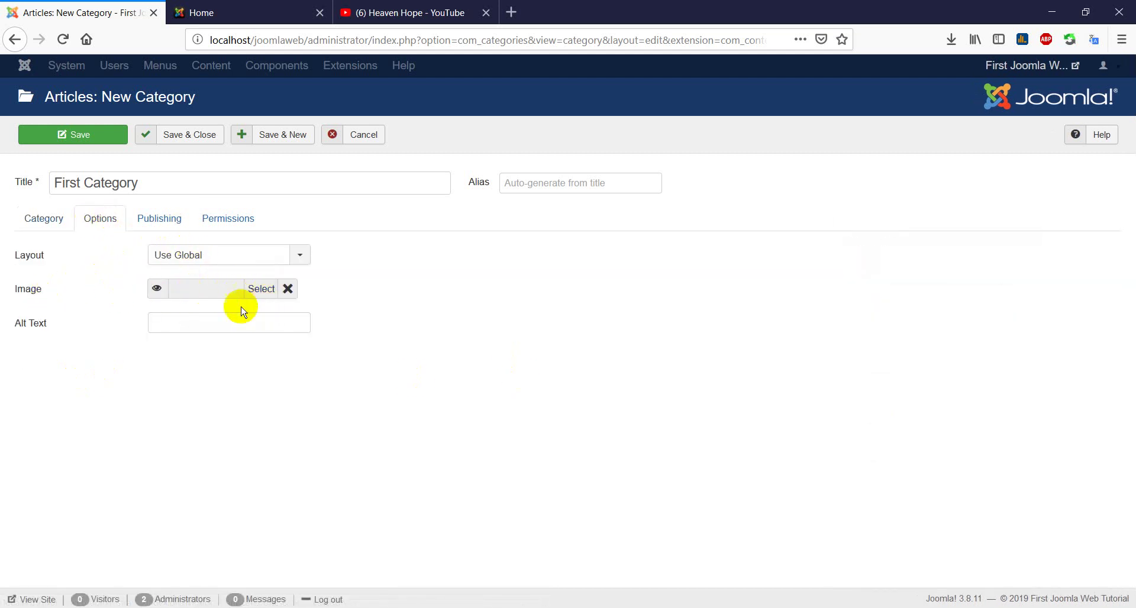
pyautogui.click(187, 324)
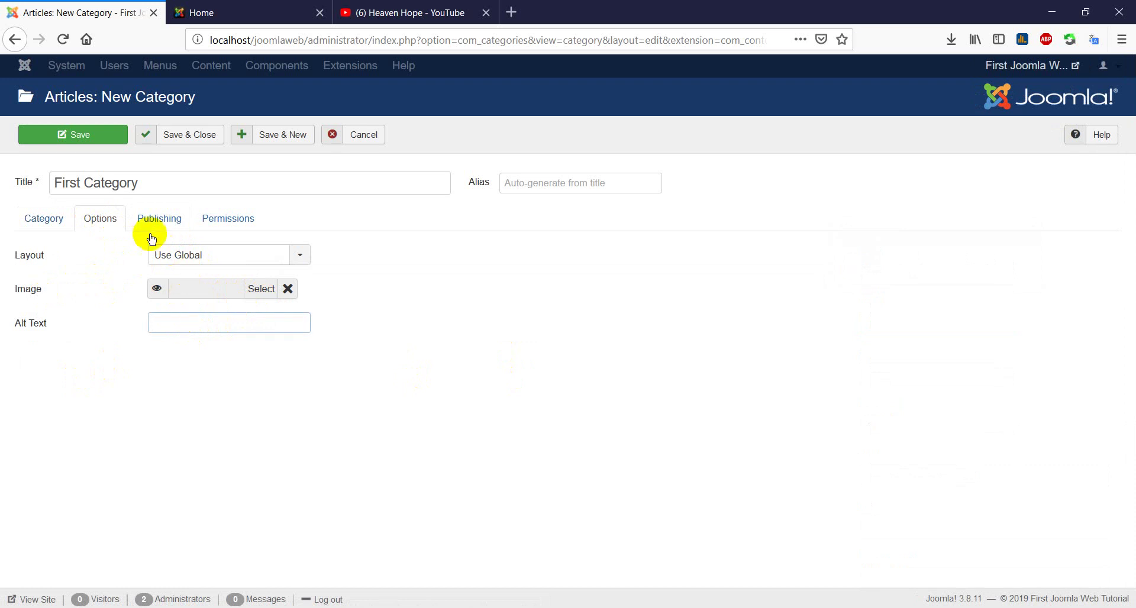
pyautogui.click(173, 221)
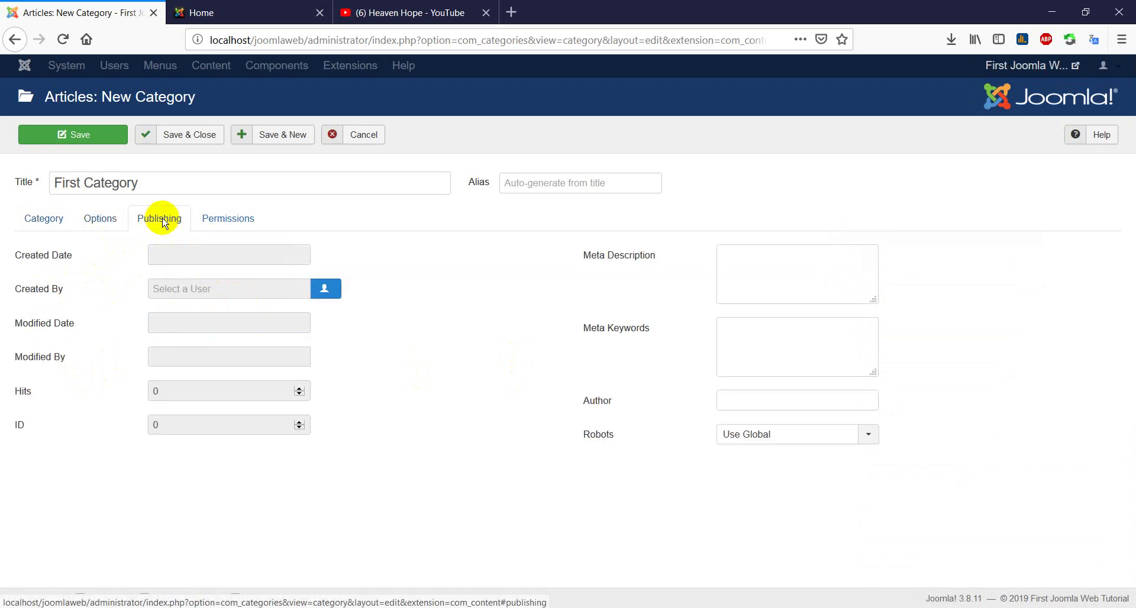
pyautogui.click(36, 217)
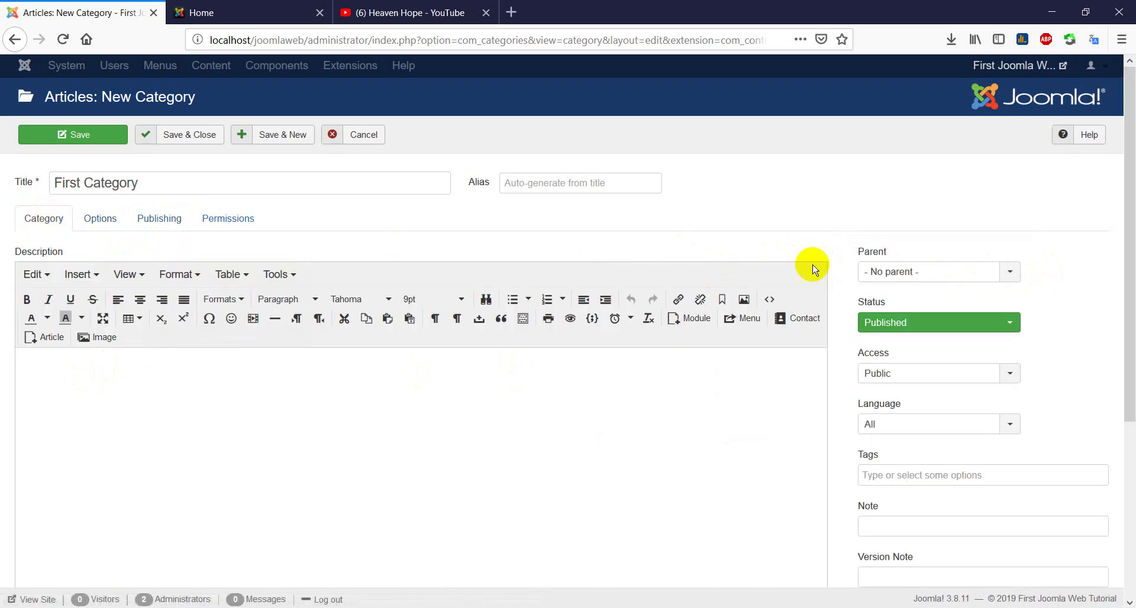
pyautogui.scroll(-3, 882, 319)
pyautogui.scroll(3, 890, 379)
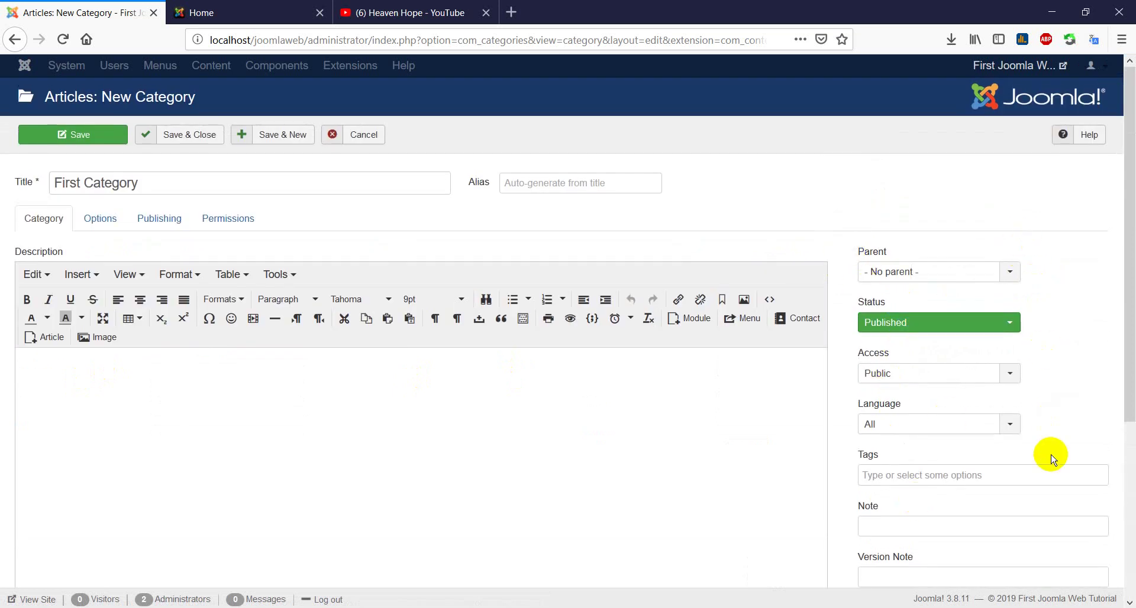
# - Examine the available choices for the category's parent, access level and language, along with its tags and note fields
pyautogui.click(1015, 276)
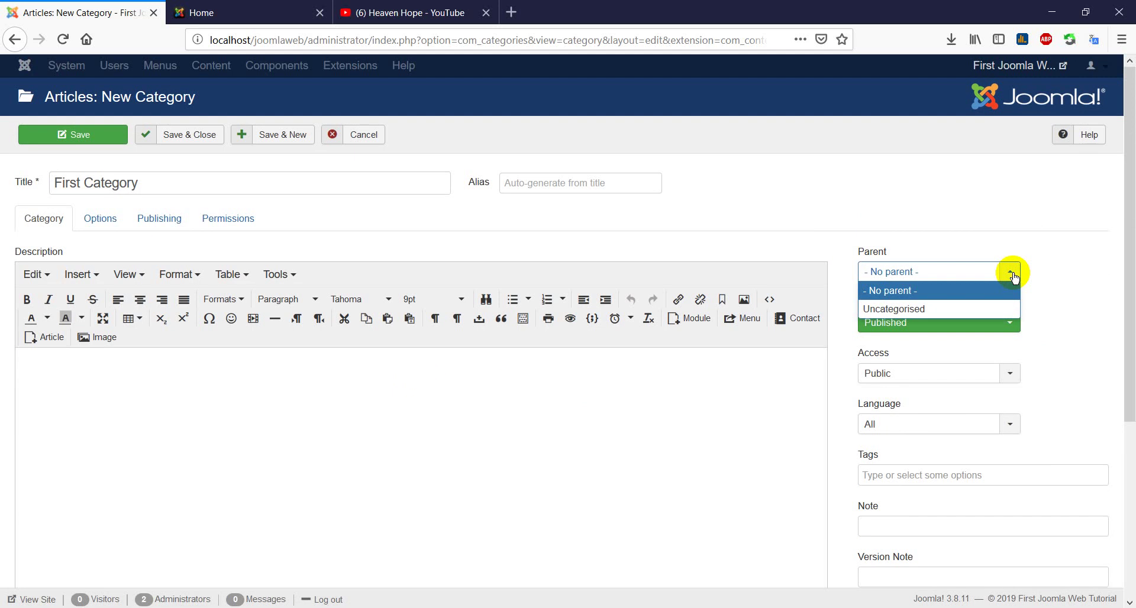
pyautogui.click(1059, 272)
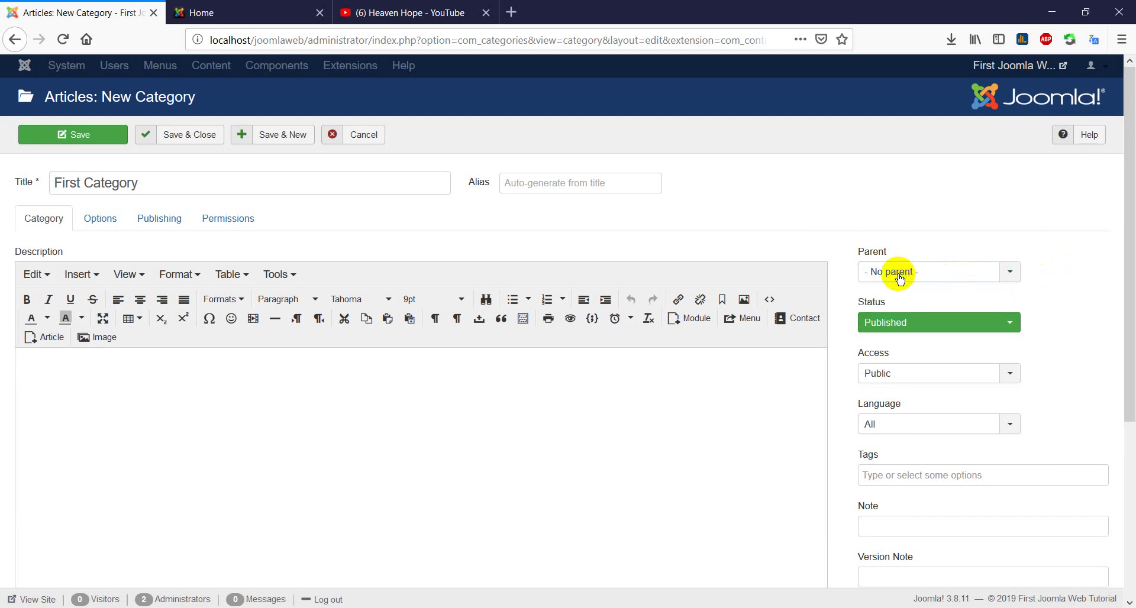
pyautogui.moveTo(875, 260)
pyautogui.click(1015, 277)
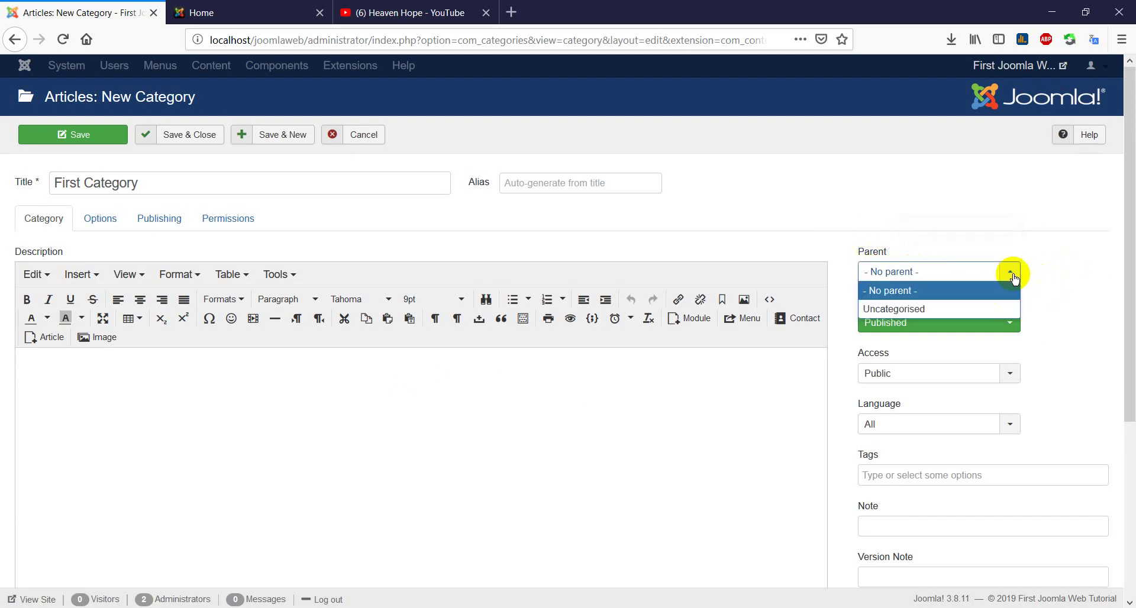
pyautogui.click(1057, 286)
pyautogui.click(973, 280)
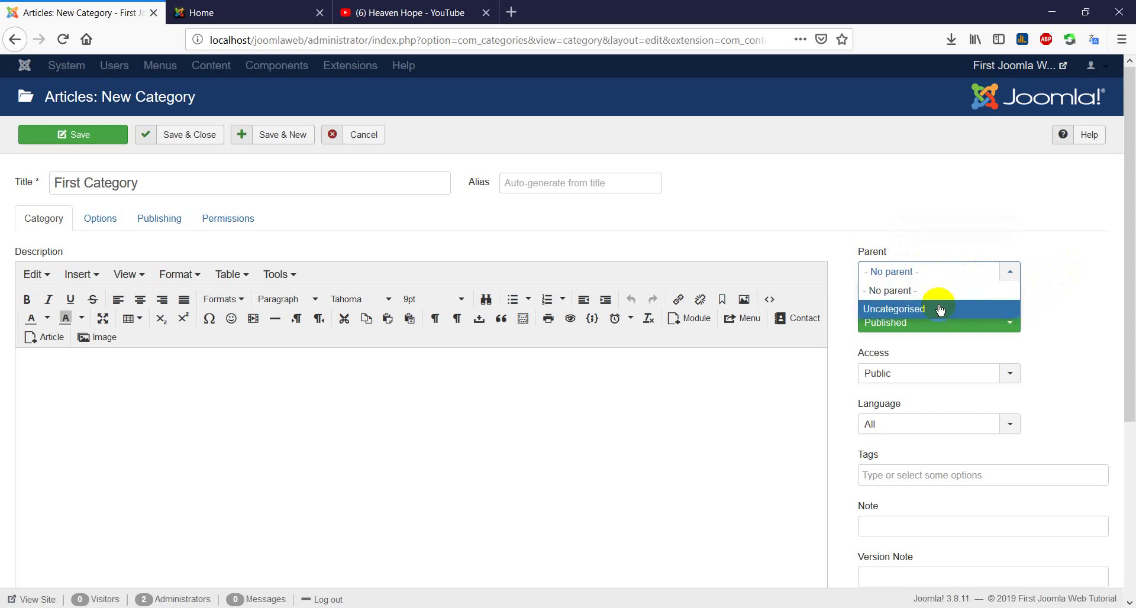
pyautogui.click(1046, 324)
pyautogui.click(1011, 383)
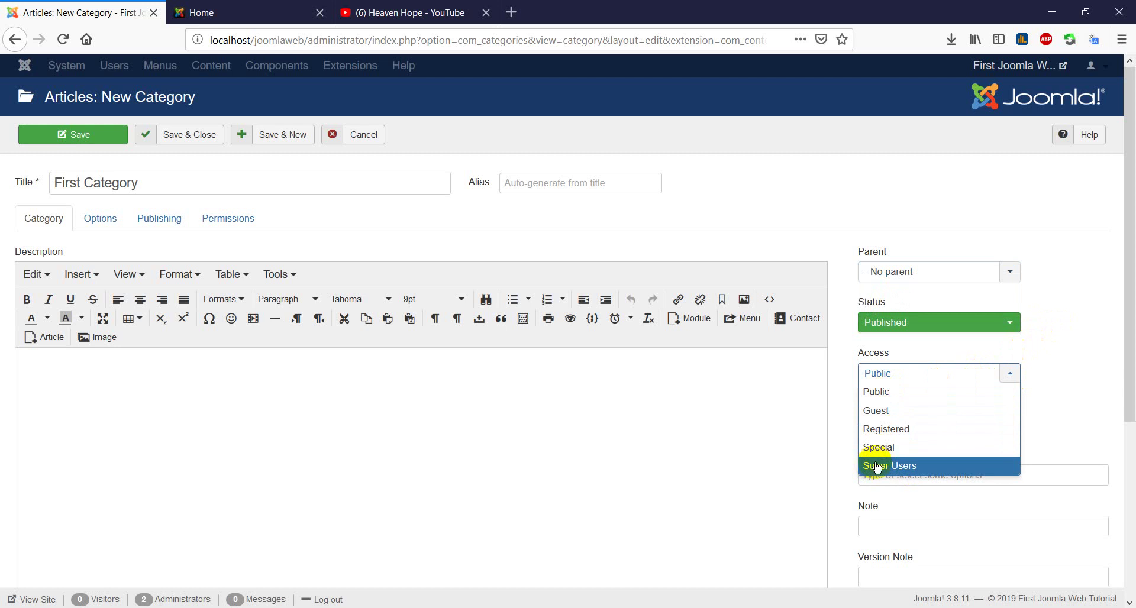
pyautogui.click(828, 451)
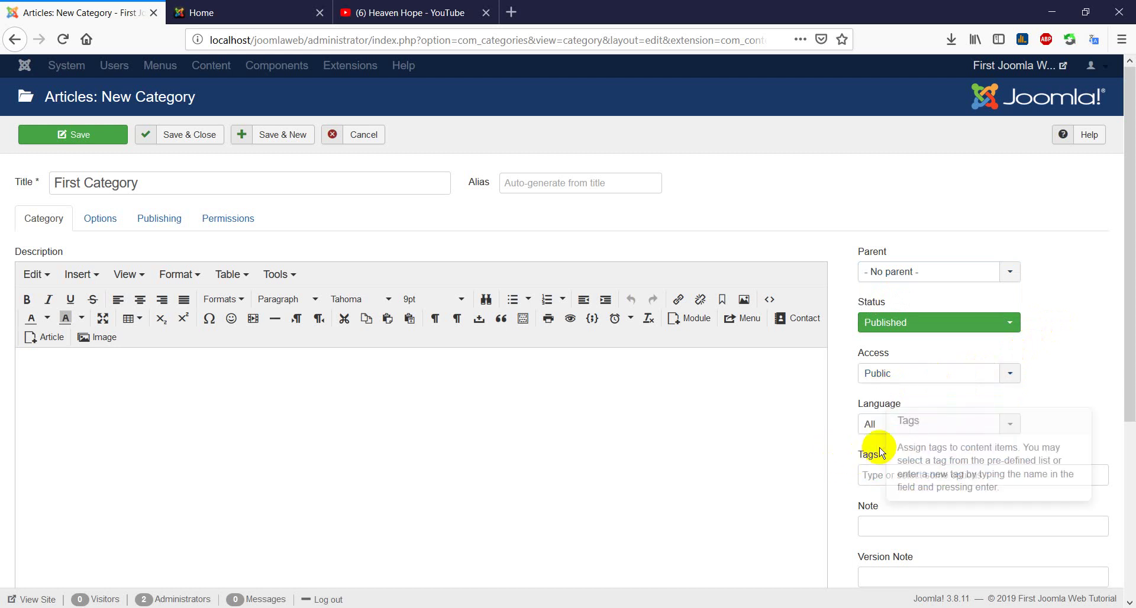
pyautogui.click(889, 424)
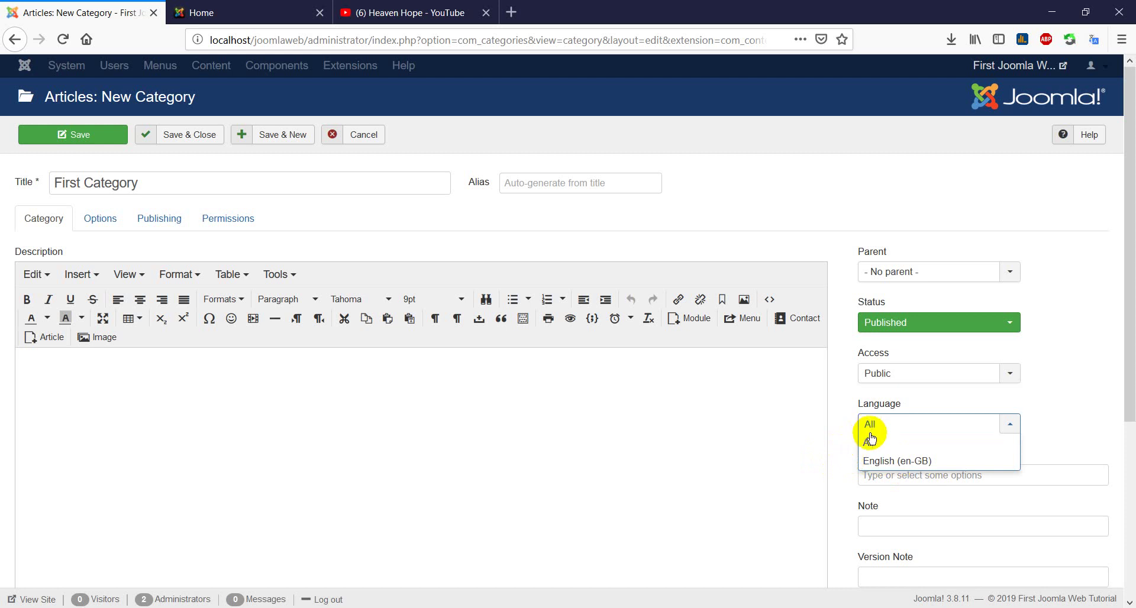
pyautogui.click(848, 429)
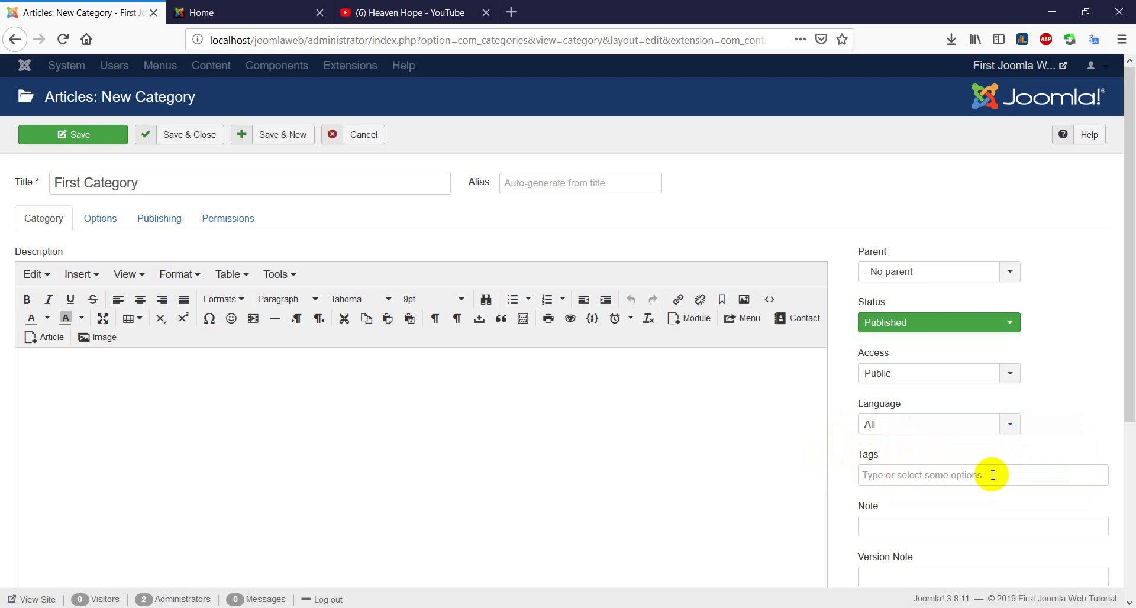
pyautogui.click(876, 525)
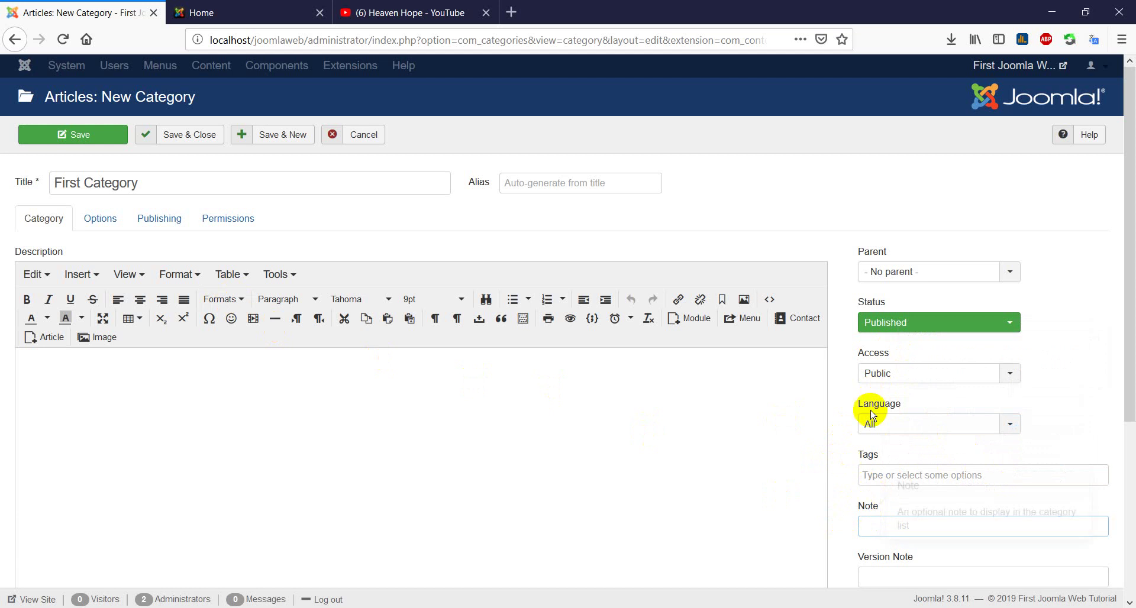
# - Switch the category's status to Unpublished and back to Published
pyautogui.click(882, 324)
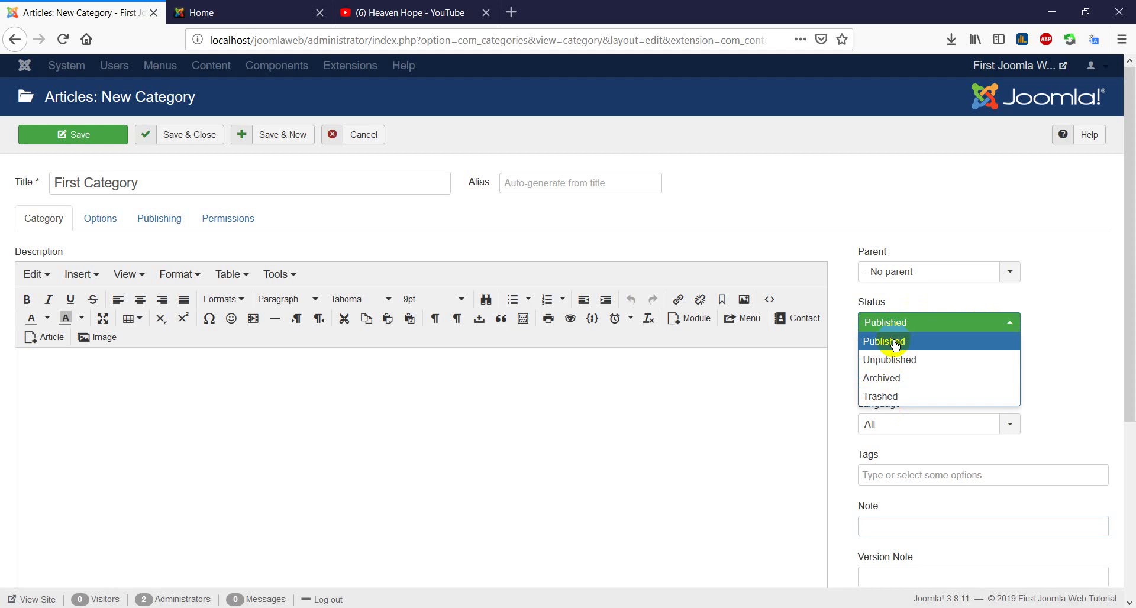
pyautogui.click(893, 359)
pyautogui.click(903, 321)
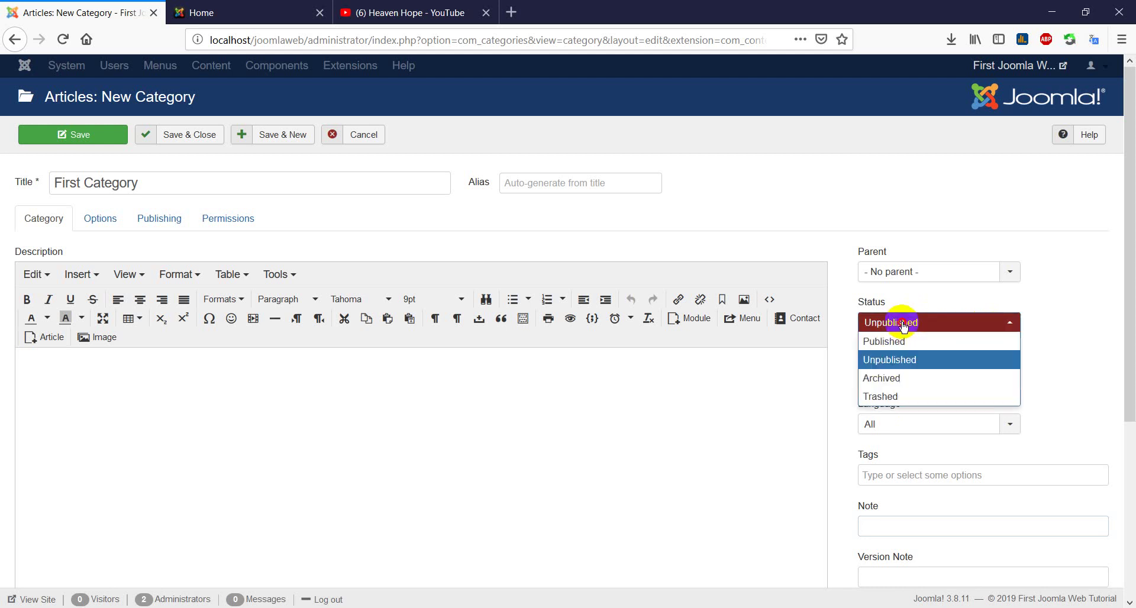
pyautogui.click(902, 342)
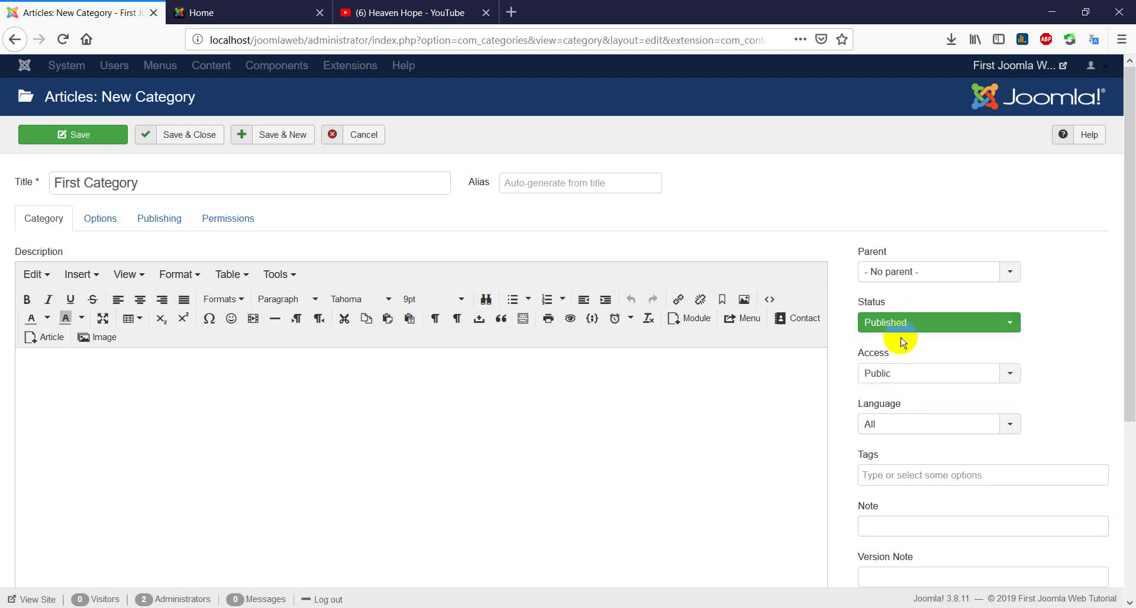
pyautogui.click(904, 324)
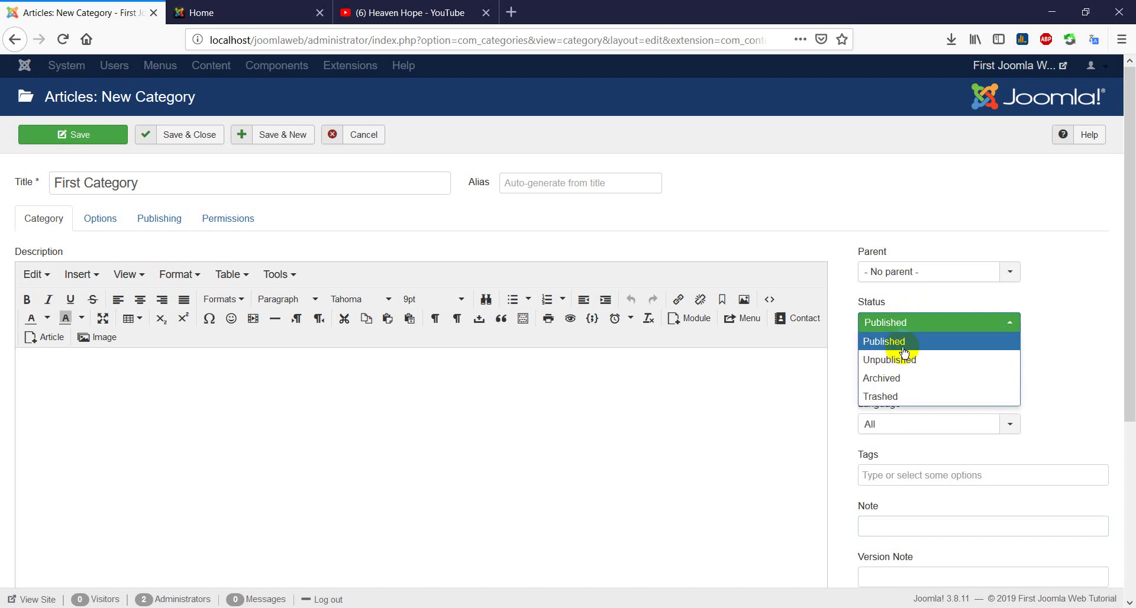
pyautogui.click(903, 343)
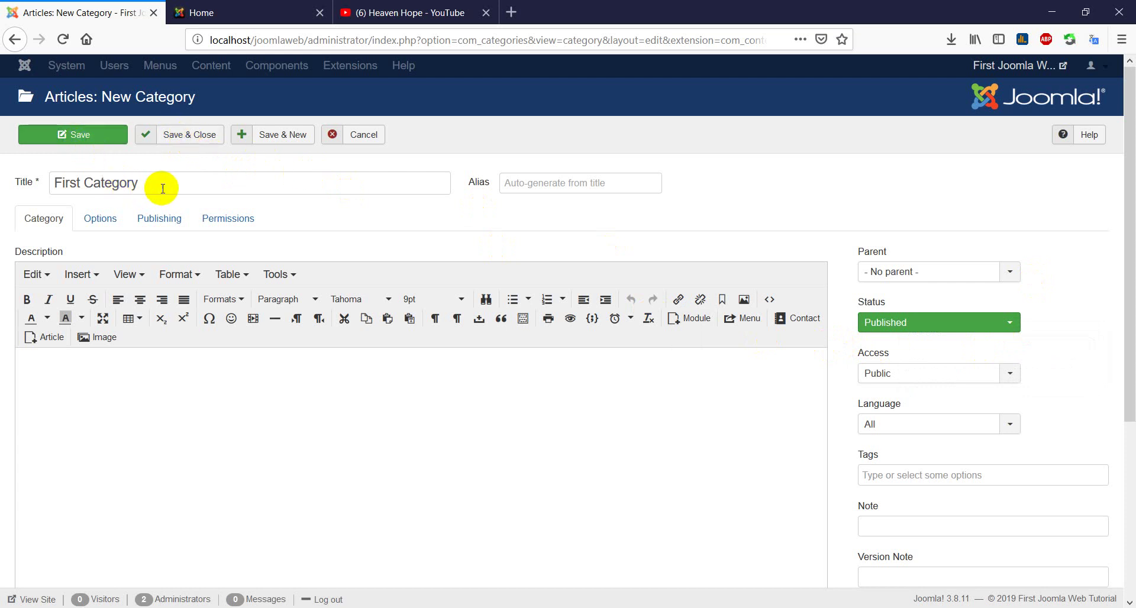
# - Leave the category's alias blank for automatic generation, and save and close the category
pyautogui.moveTo(479, 186)
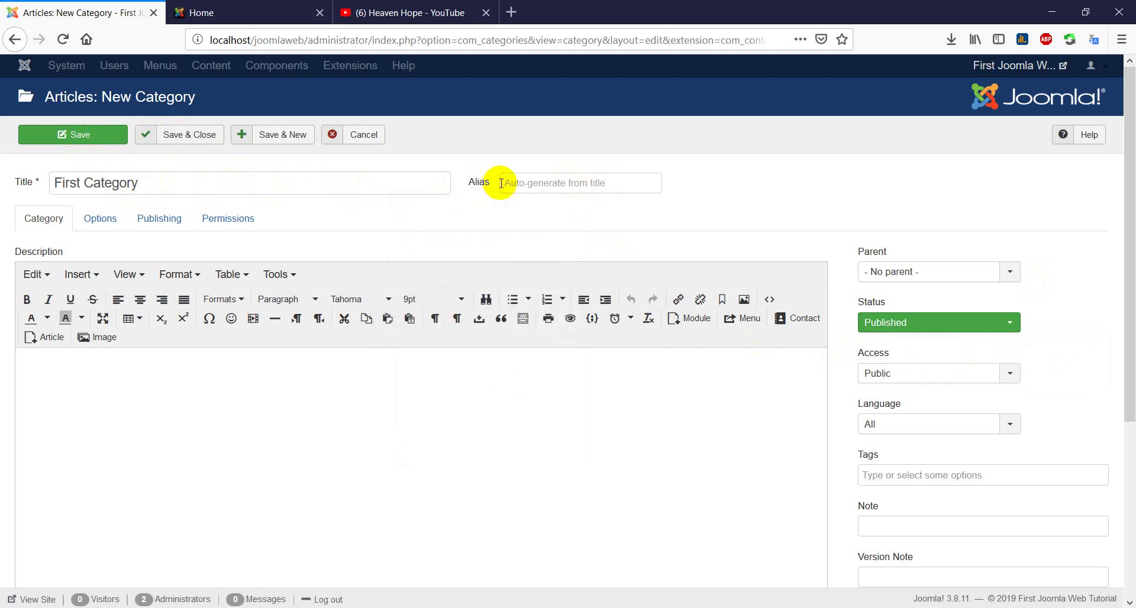
pyautogui.click(507, 183)
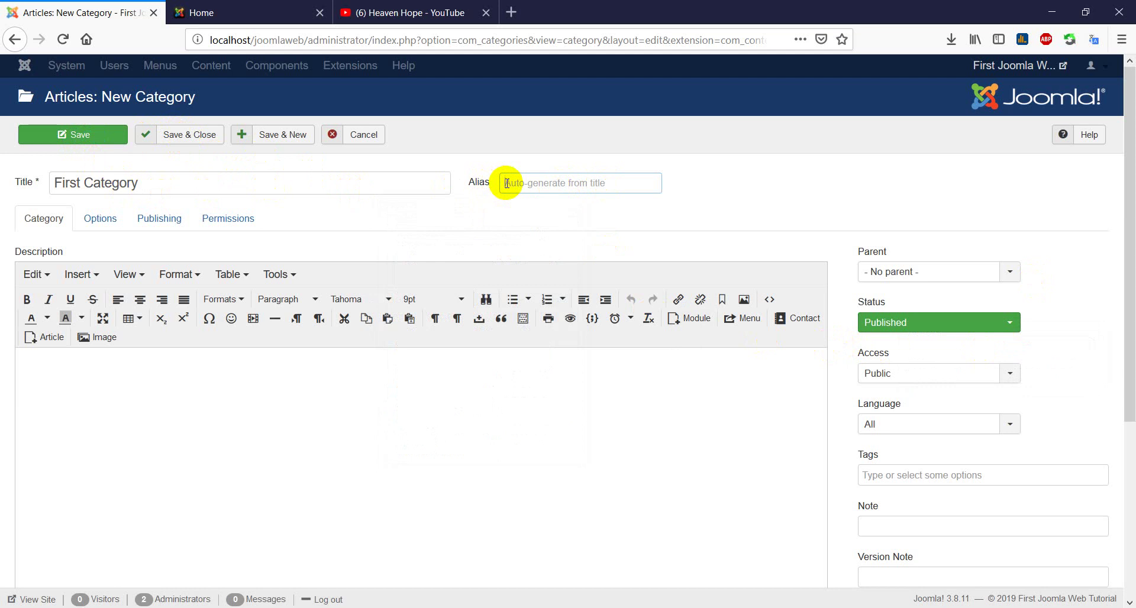
pyautogui.click(194, 188)
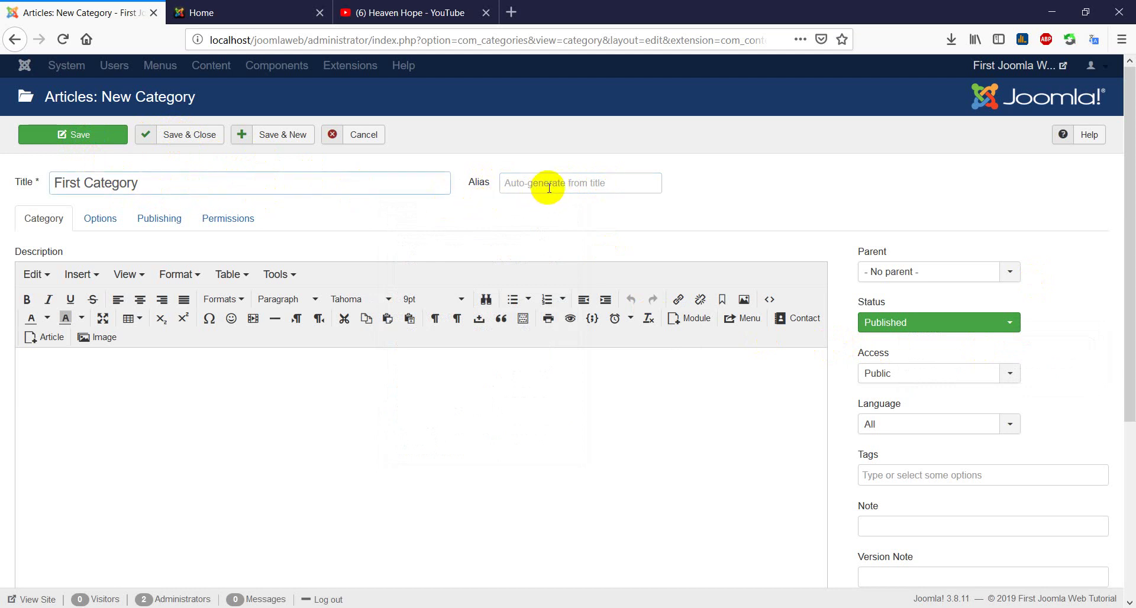
pyautogui.click(187, 139)
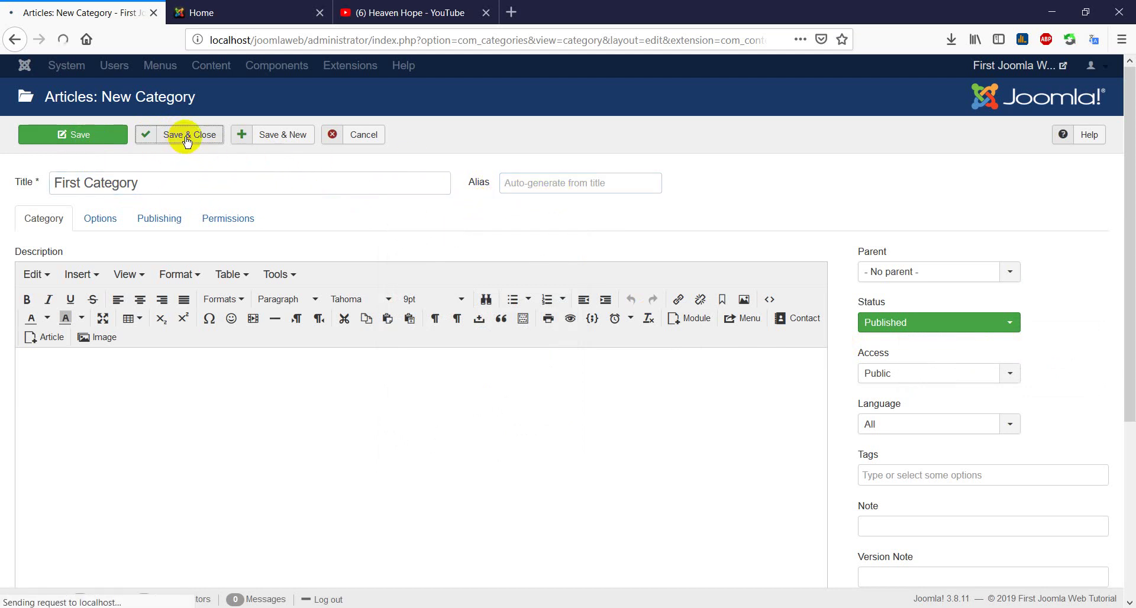
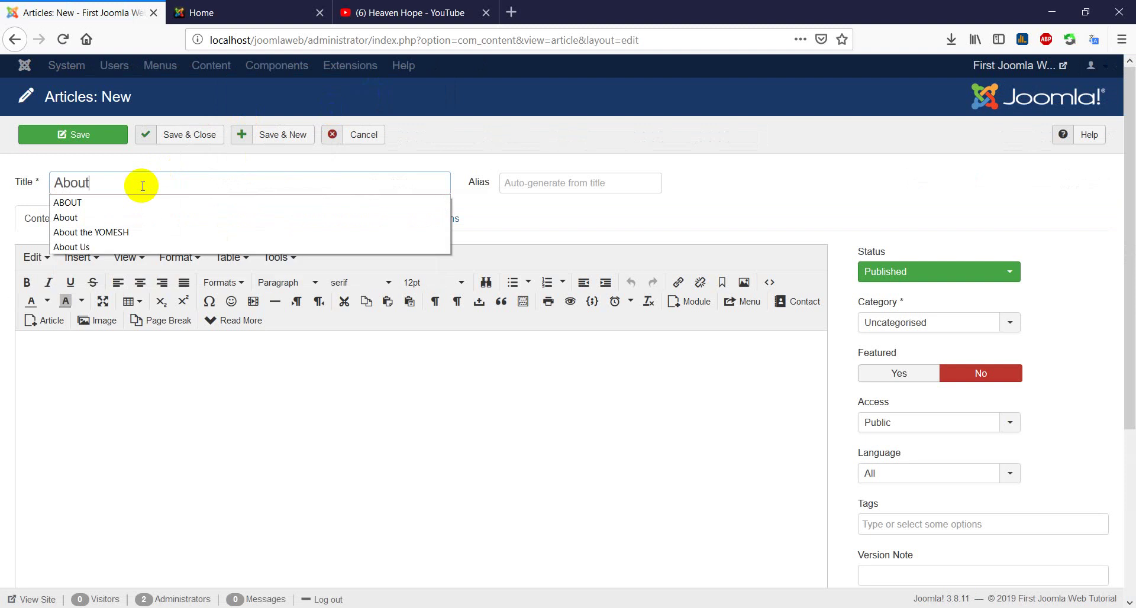
# - Check the public home page and enter "We are the tutorial team. ...." as the body text of the About article
pyautogui.click(143, 363)
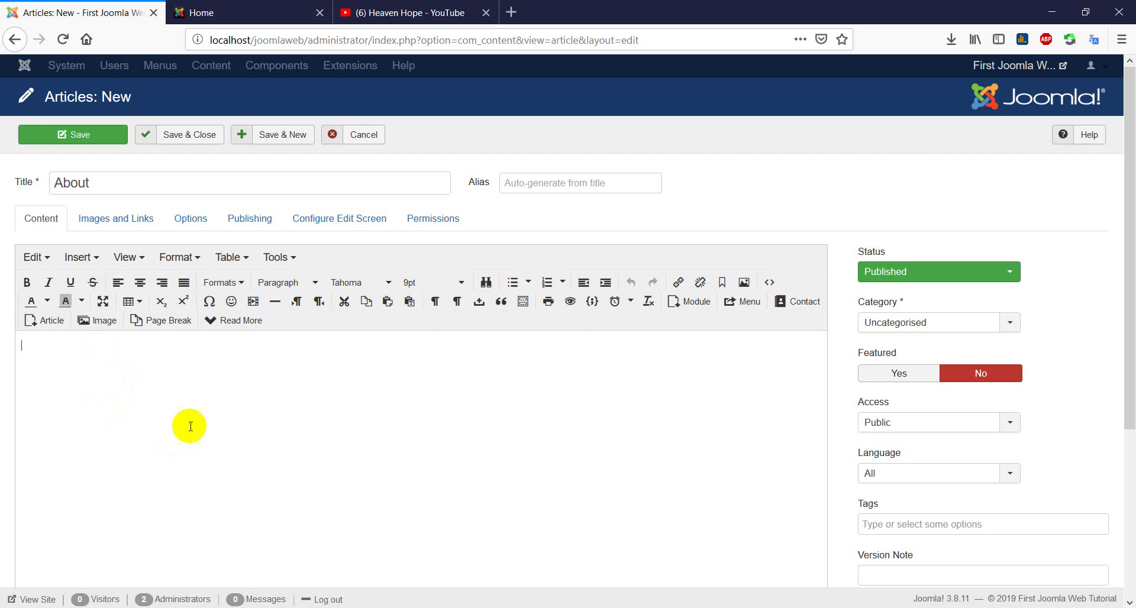
pyautogui.click(214, 13)
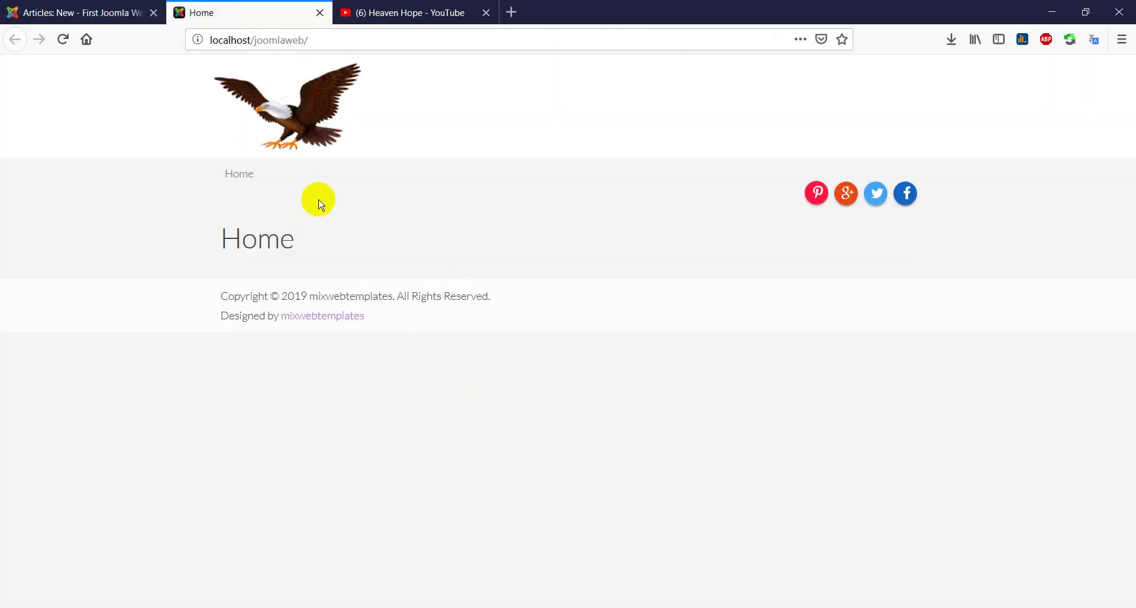
pyautogui.click(75, 18)
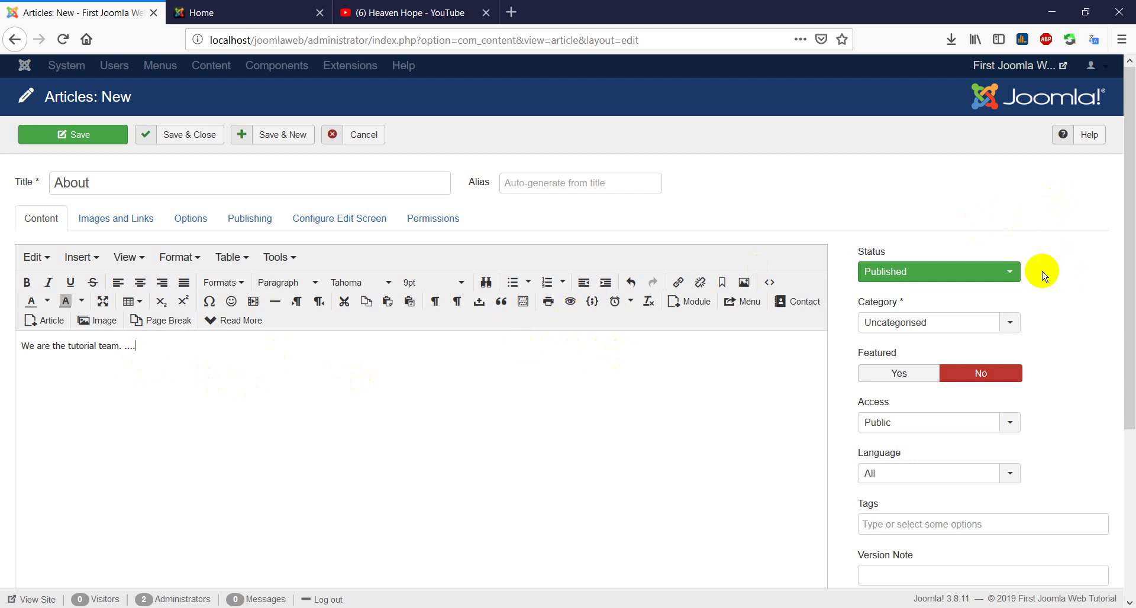
# - Keep the About article's status as Published, assign it to First Category and set Featured to Yes
pyautogui.click(889, 272)
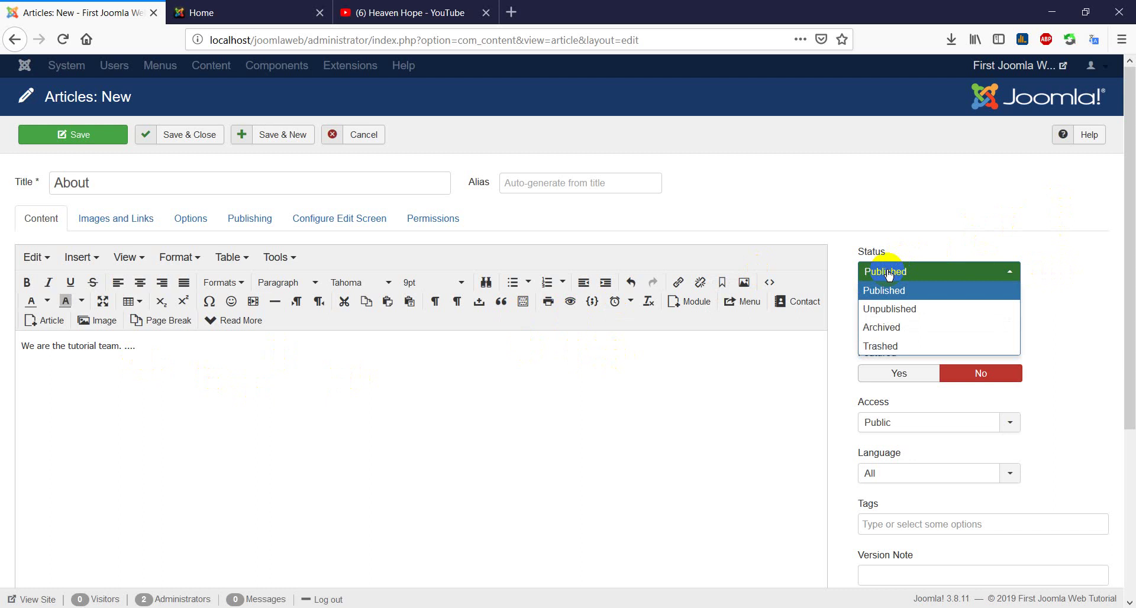
pyautogui.click(888, 274)
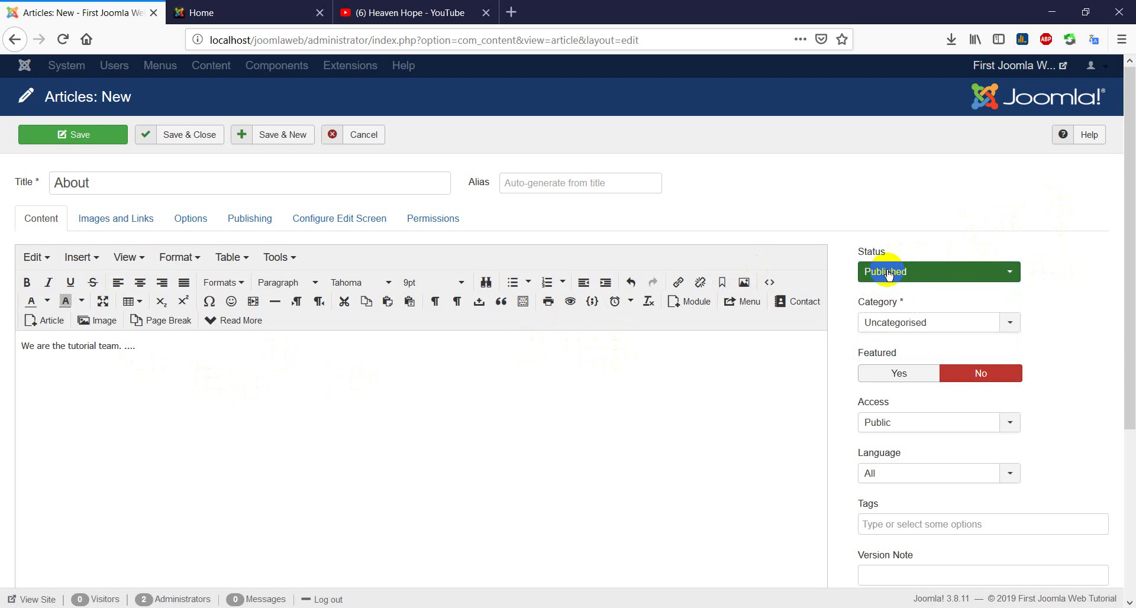
pyautogui.click(889, 272)
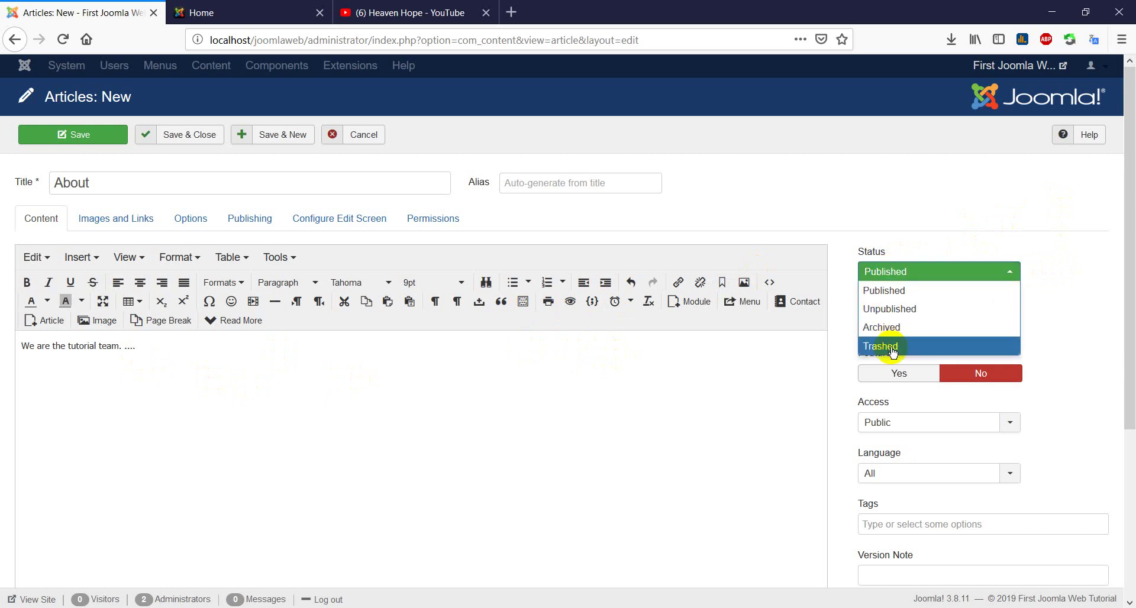
pyautogui.click(894, 270)
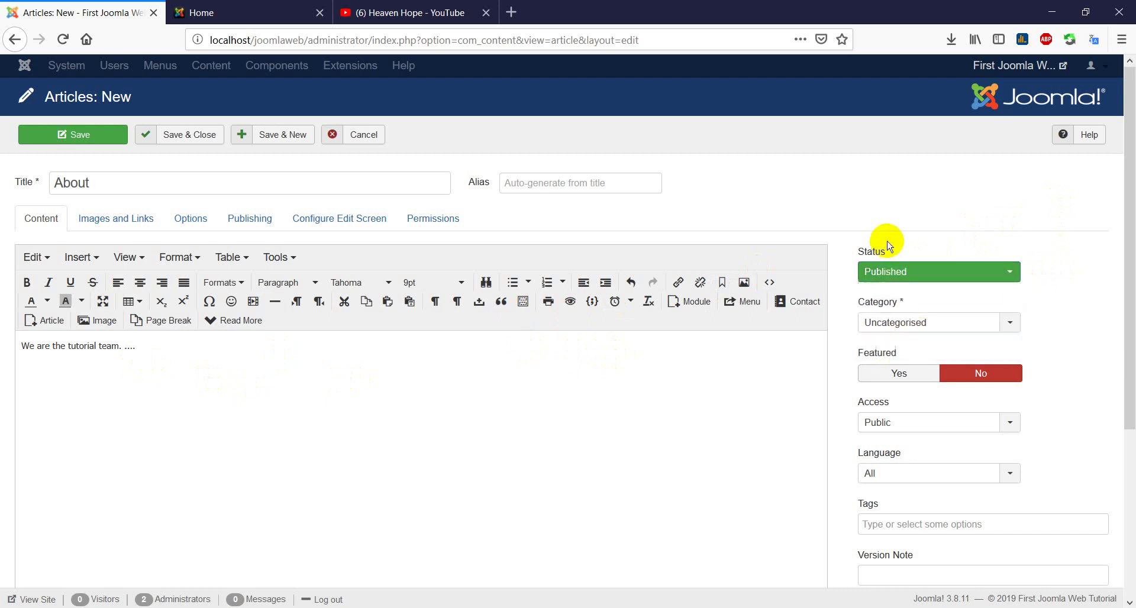
pyautogui.click(914, 324)
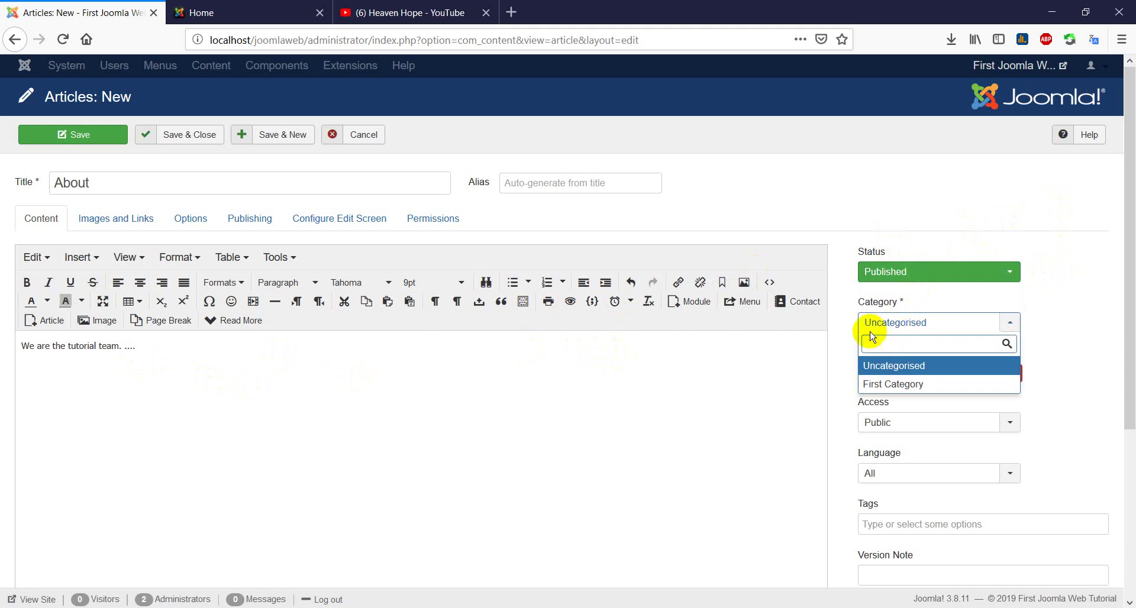
pyautogui.click(914, 385)
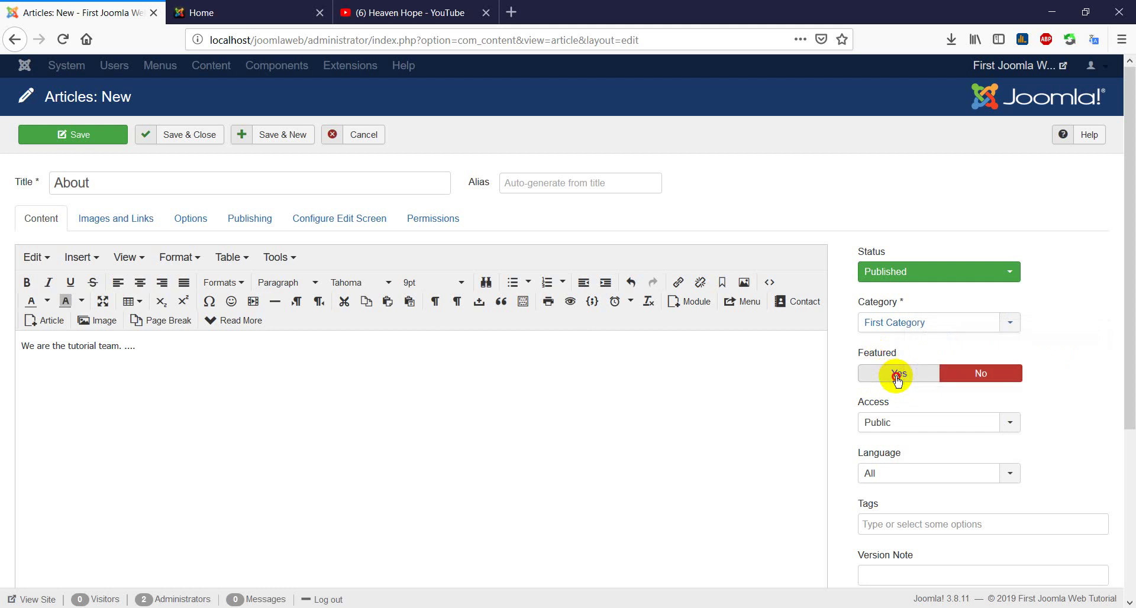
pyautogui.click(896, 377)
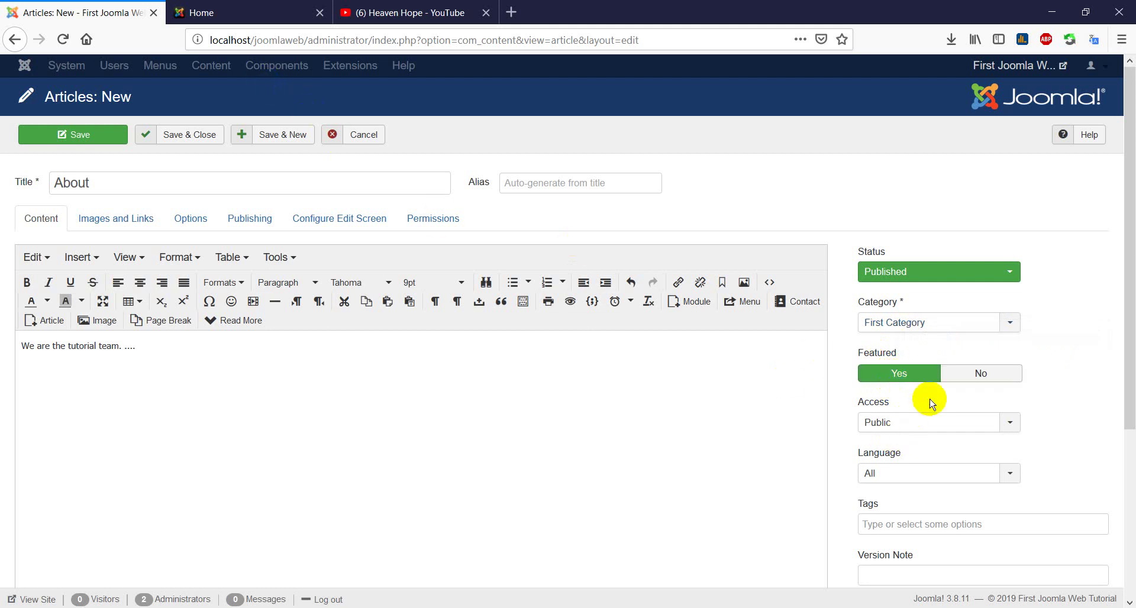
# - Check the public home page, set the About article's Featured to No, and keep Access as Public and Language as All
pyautogui.click(254, 13)
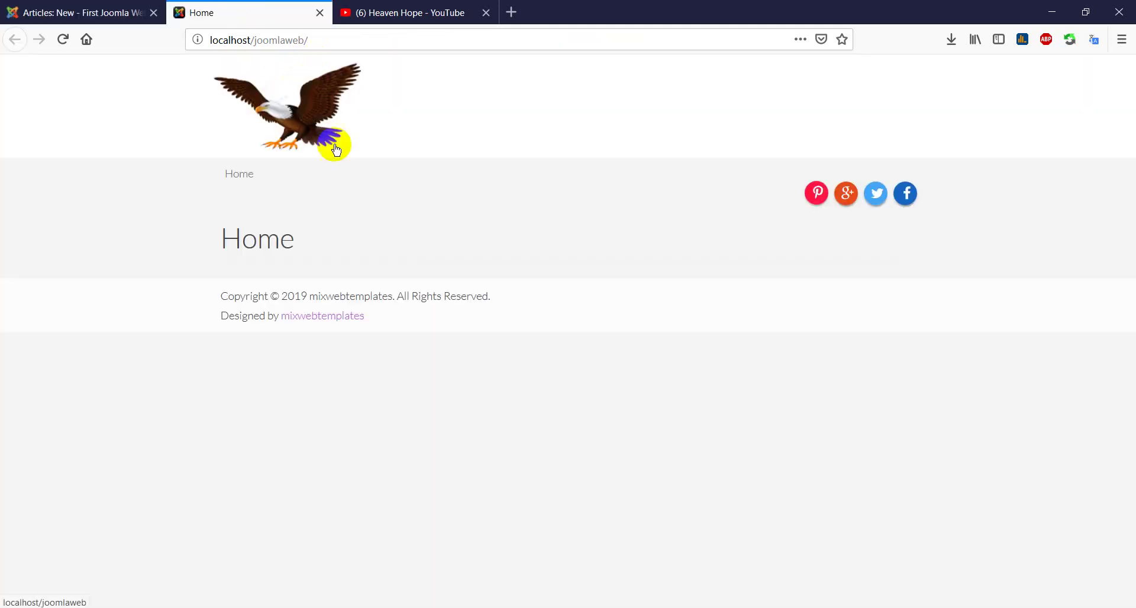
pyautogui.click(112, 12)
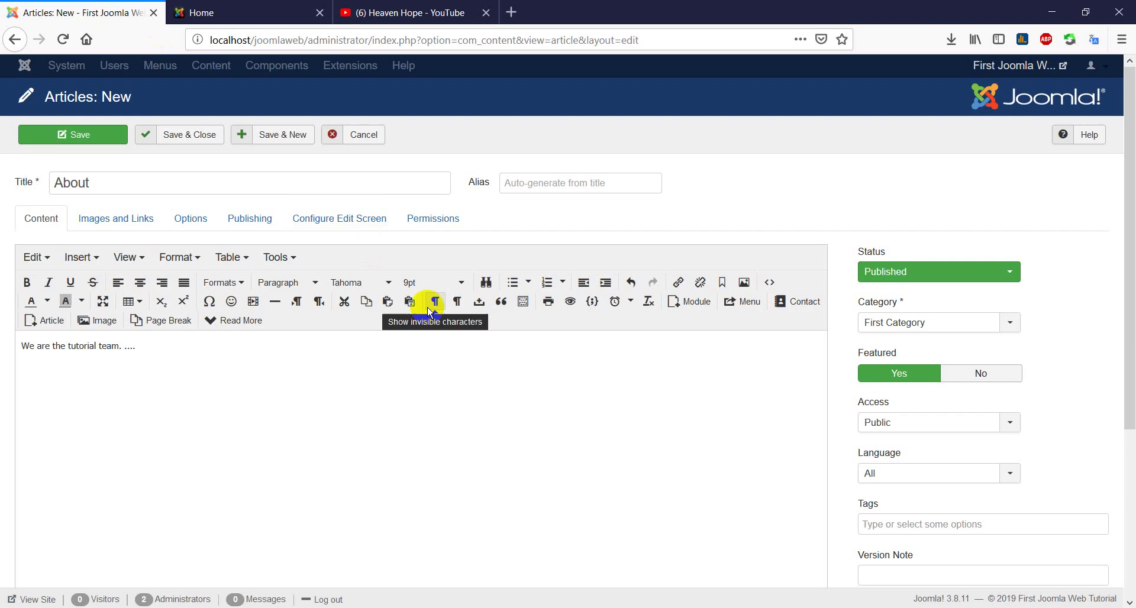
pyautogui.click(988, 376)
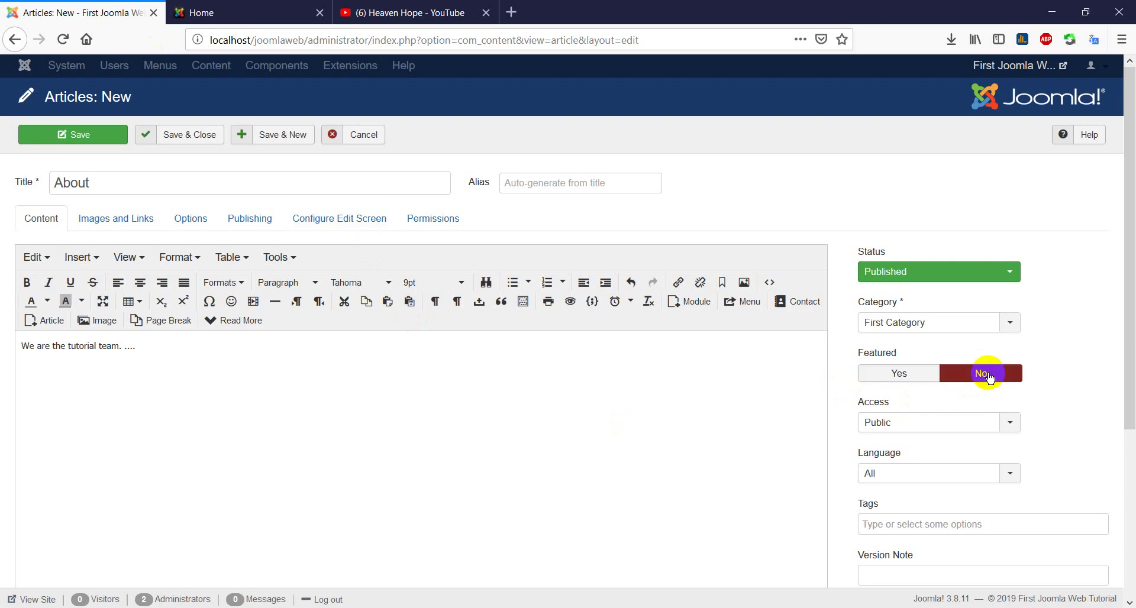
pyautogui.click(1010, 426)
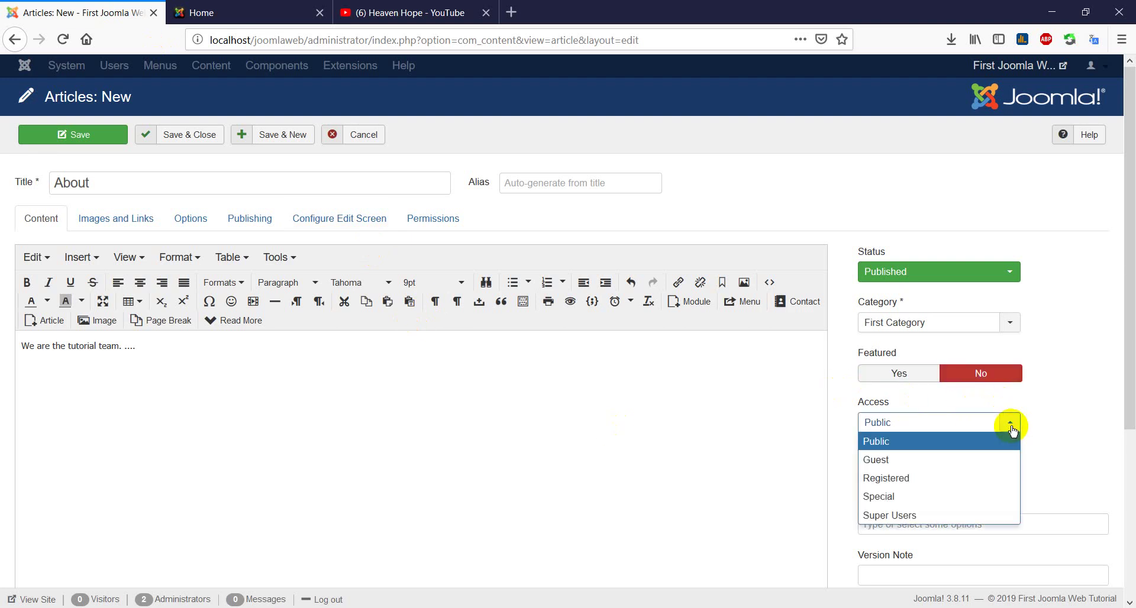
pyautogui.click(1012, 429)
pyautogui.click(913, 478)
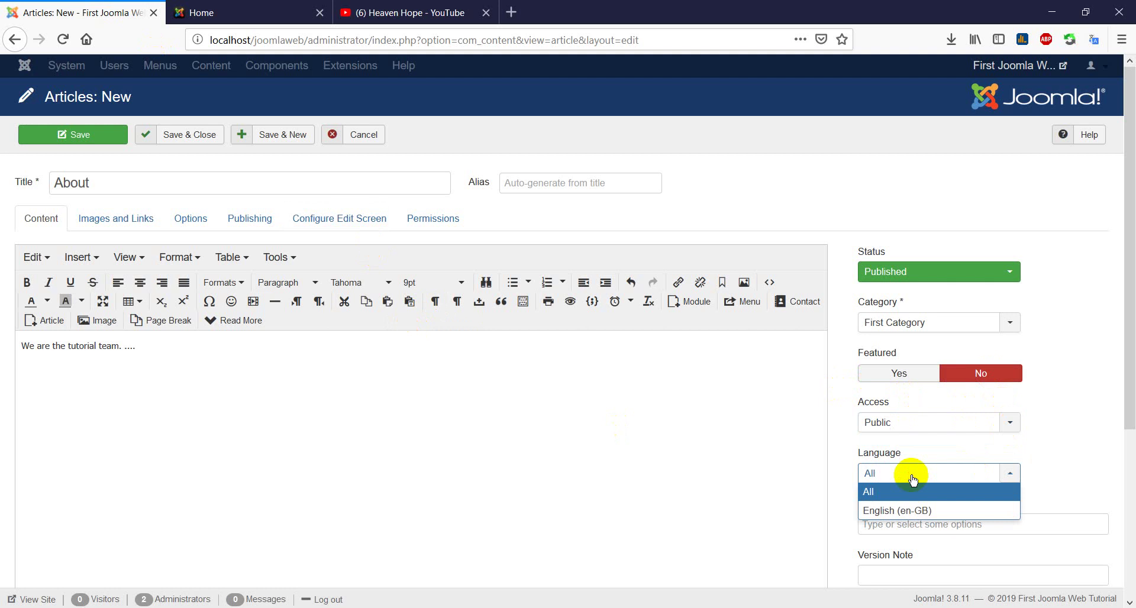
pyautogui.click(913, 480)
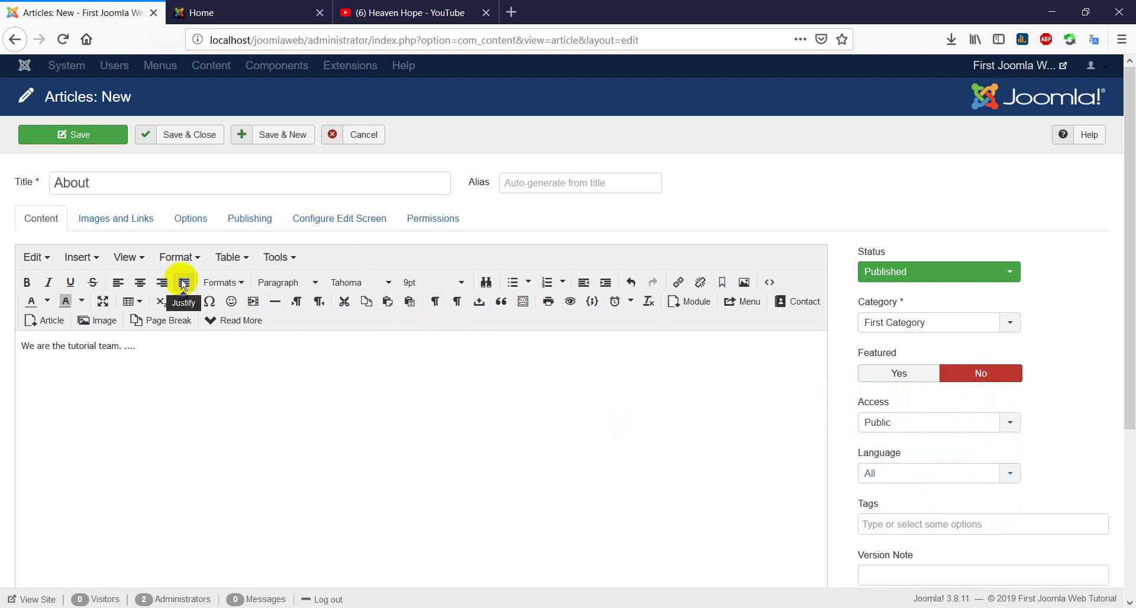
# - Review the About article's image and link fields and its individual display options
pyautogui.click(111, 225)
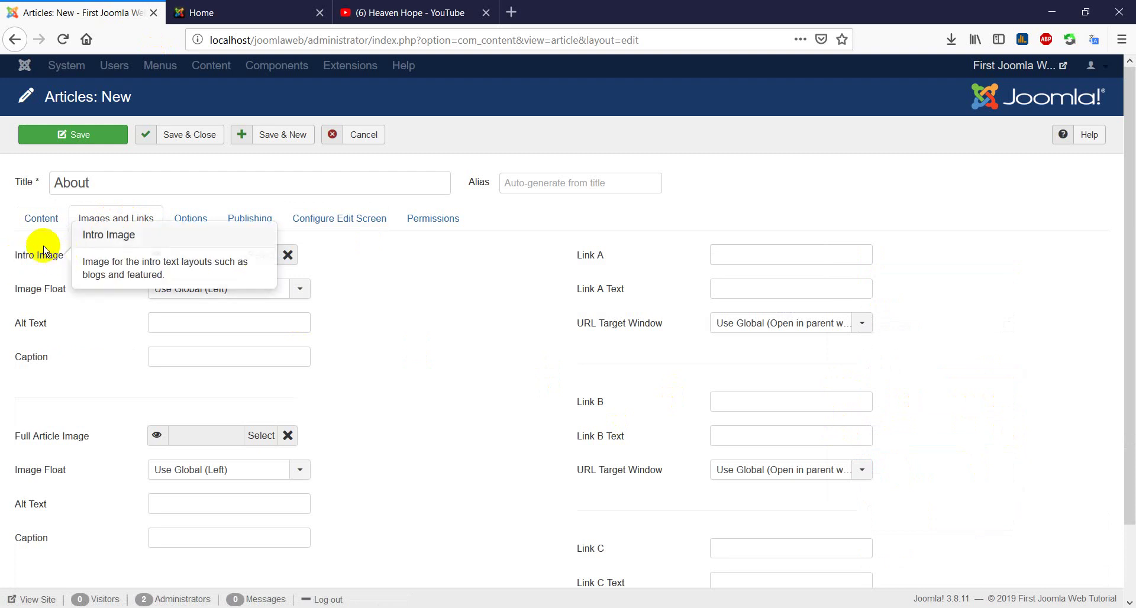
pyautogui.moveTo(25, 362)
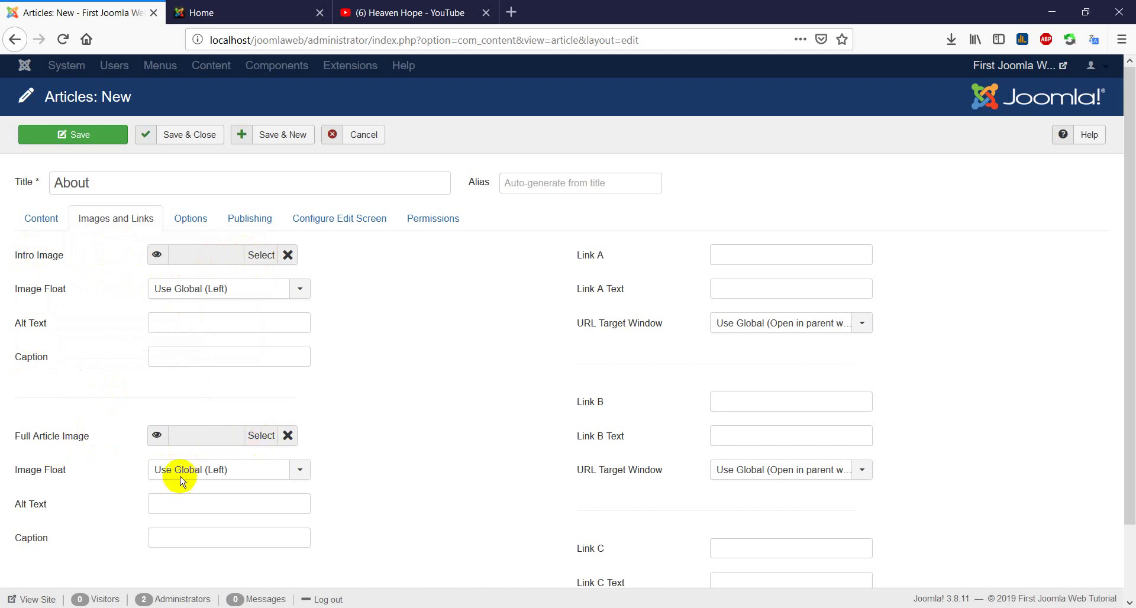
pyautogui.click(191, 222)
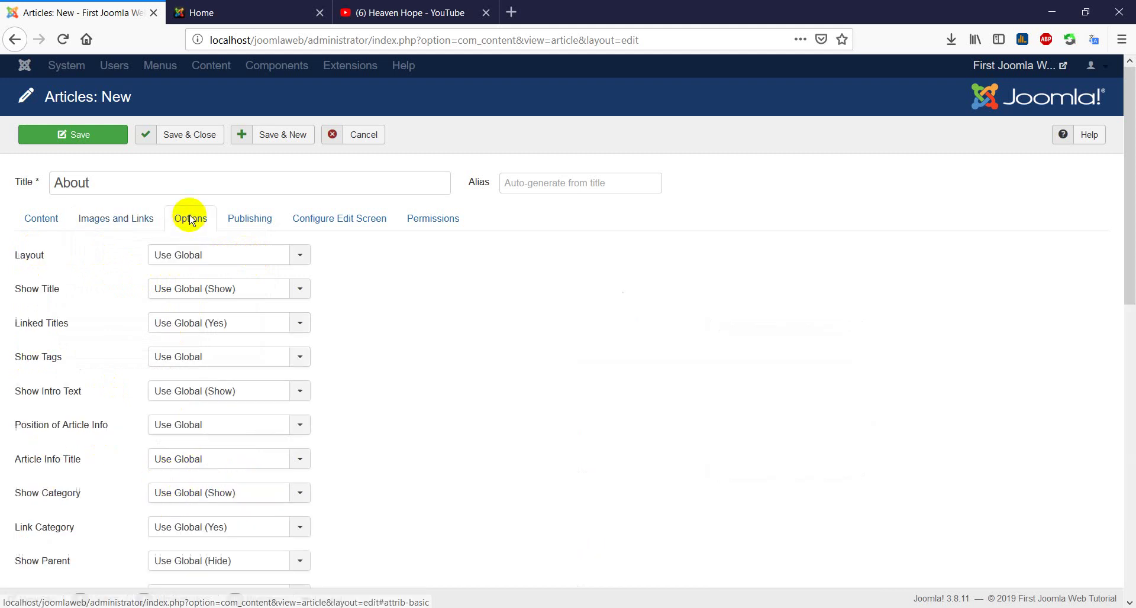
pyautogui.scroll(-2, 239, 373)
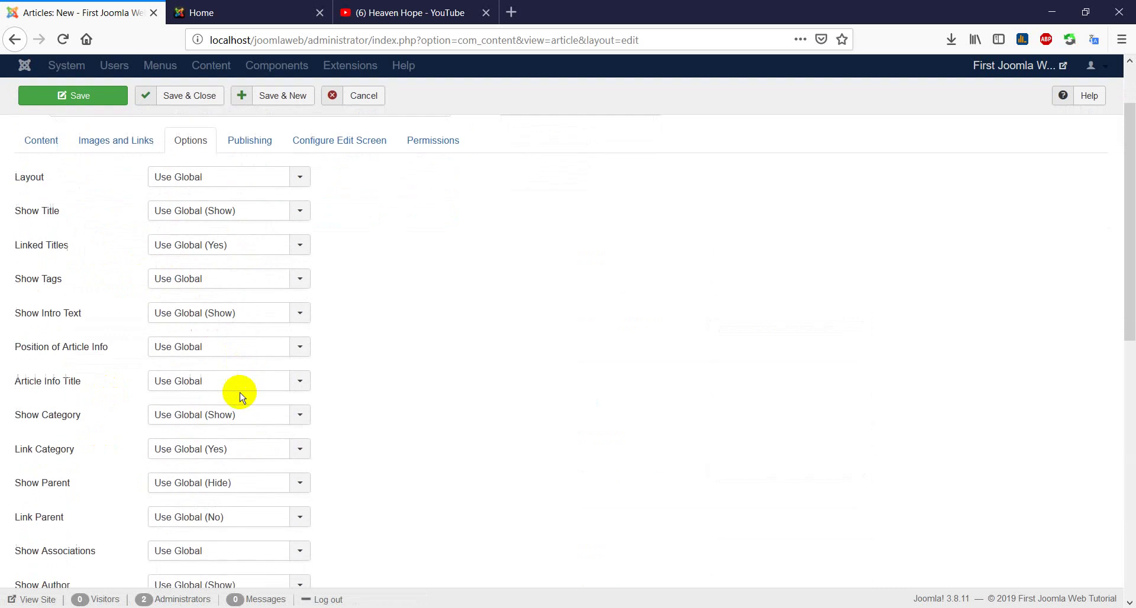
pyautogui.scroll(2, 178, 349)
pyautogui.scroll(-3, 98, 376)
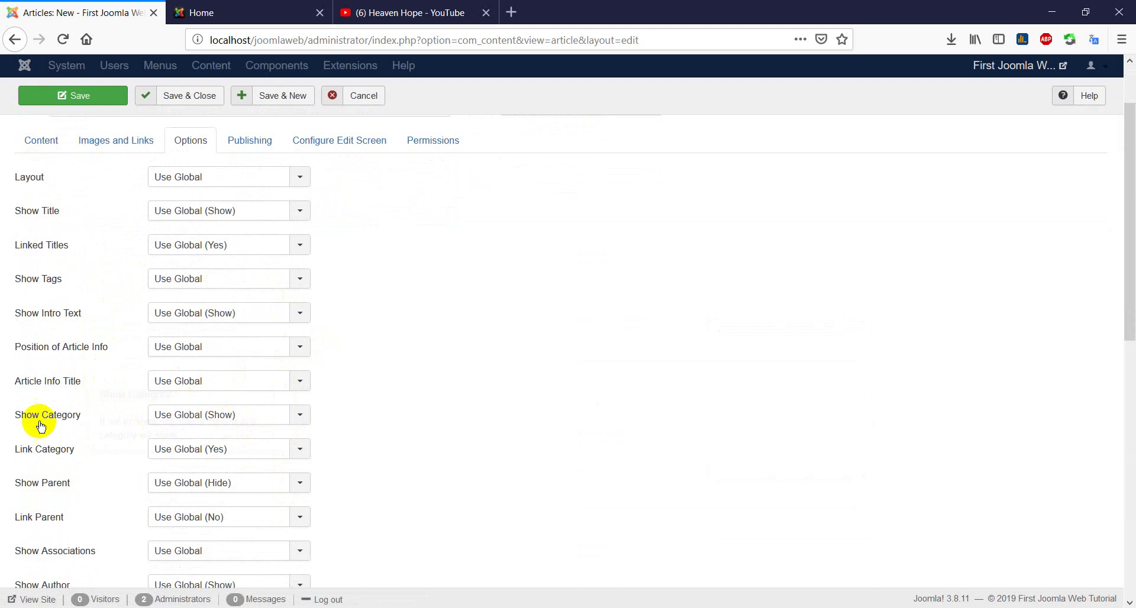
# - Try Hide and Show for the article's Show Category option, and return it to Use Global (Show)
pyautogui.moveTo(99, 417)
pyautogui.click(298, 417)
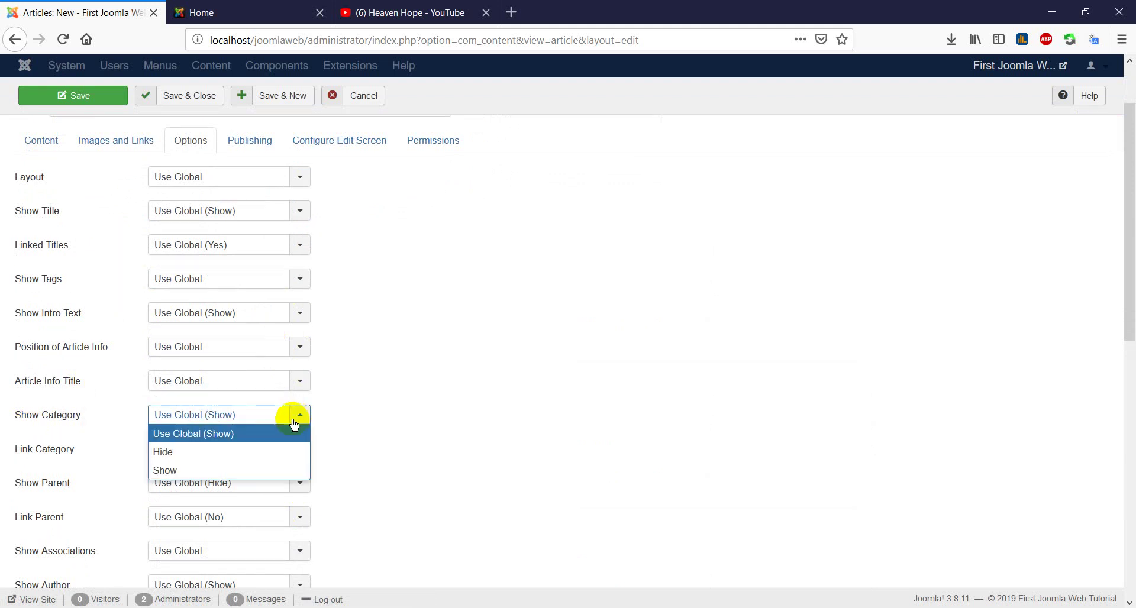
pyautogui.click(218, 454)
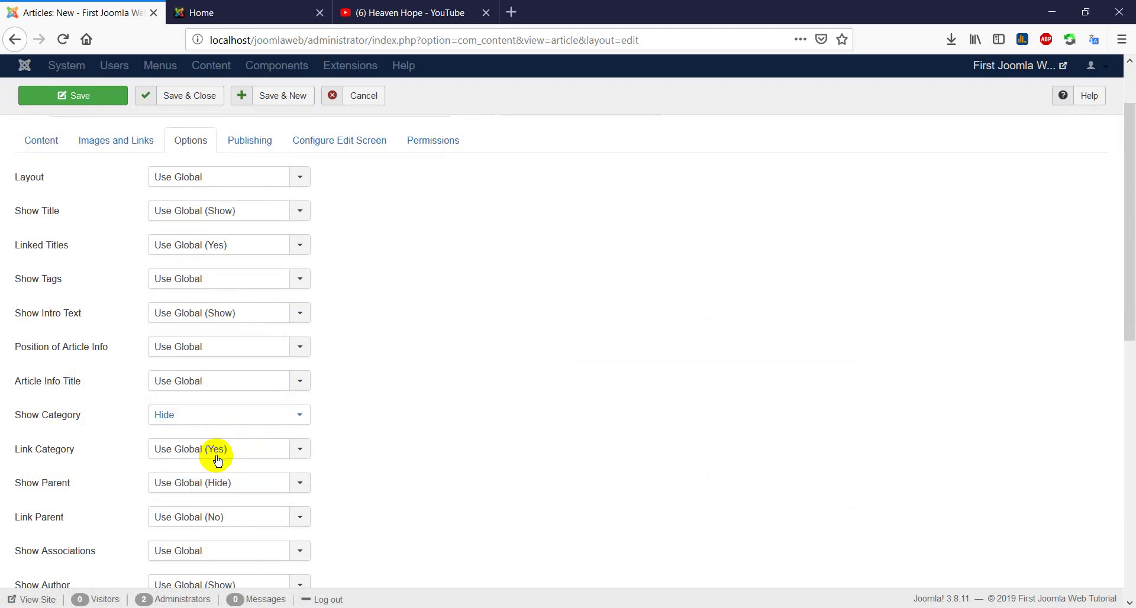
pyautogui.click(295, 421)
pyautogui.click(277, 469)
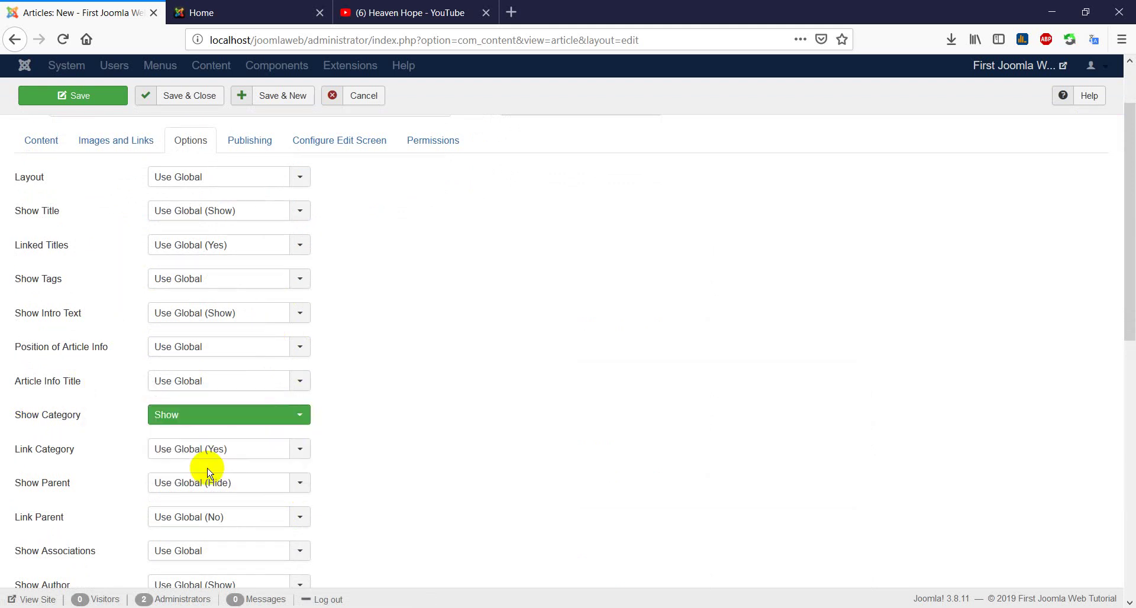
pyautogui.click(299, 416)
pyautogui.click(236, 449)
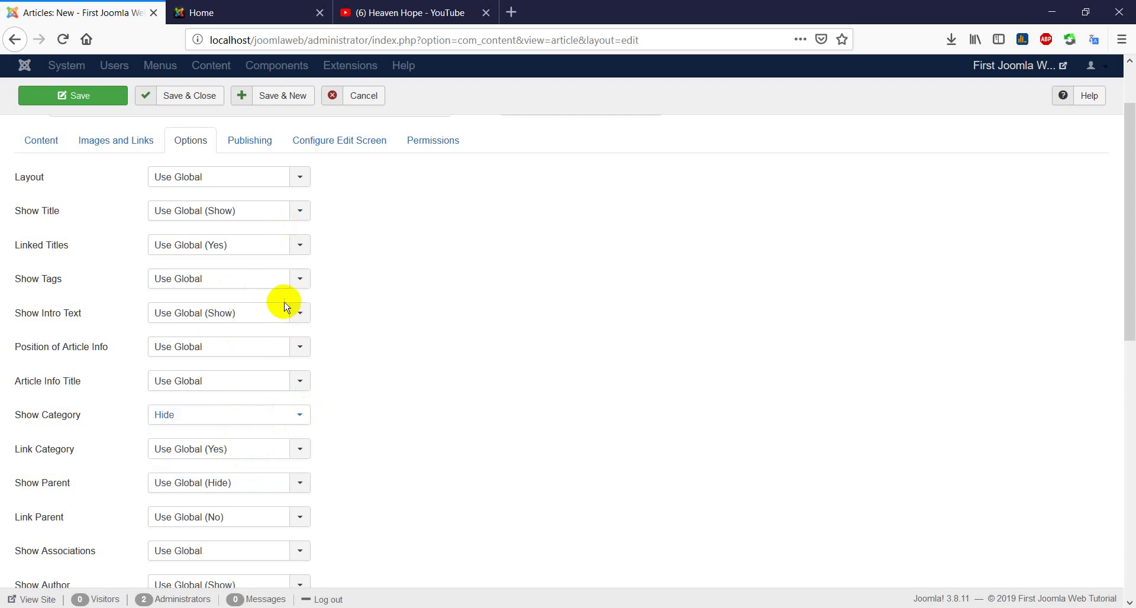
pyautogui.click(302, 417)
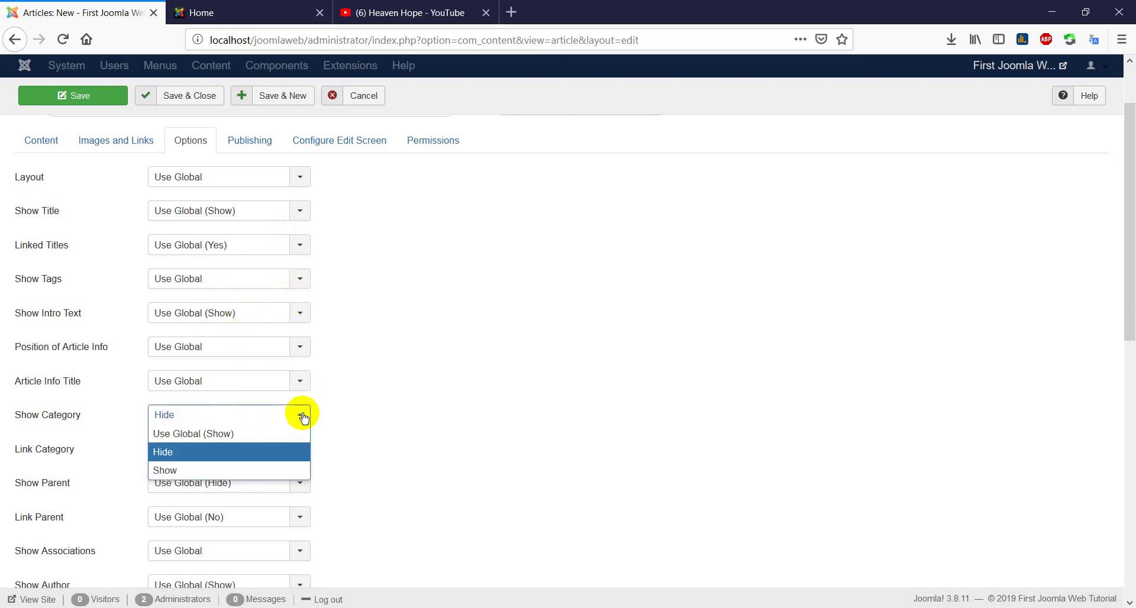
pyautogui.click(236, 434)
# - Save and close the About article, and mark it as featured in the article list
pyautogui.scroll(2, 216, 322)
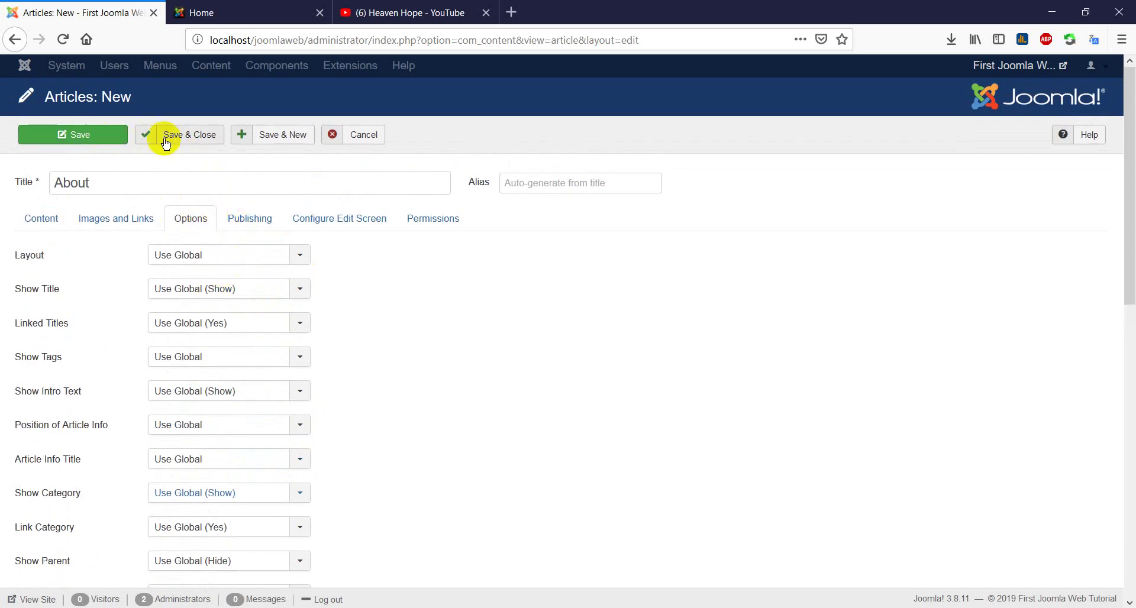
pyautogui.click(186, 144)
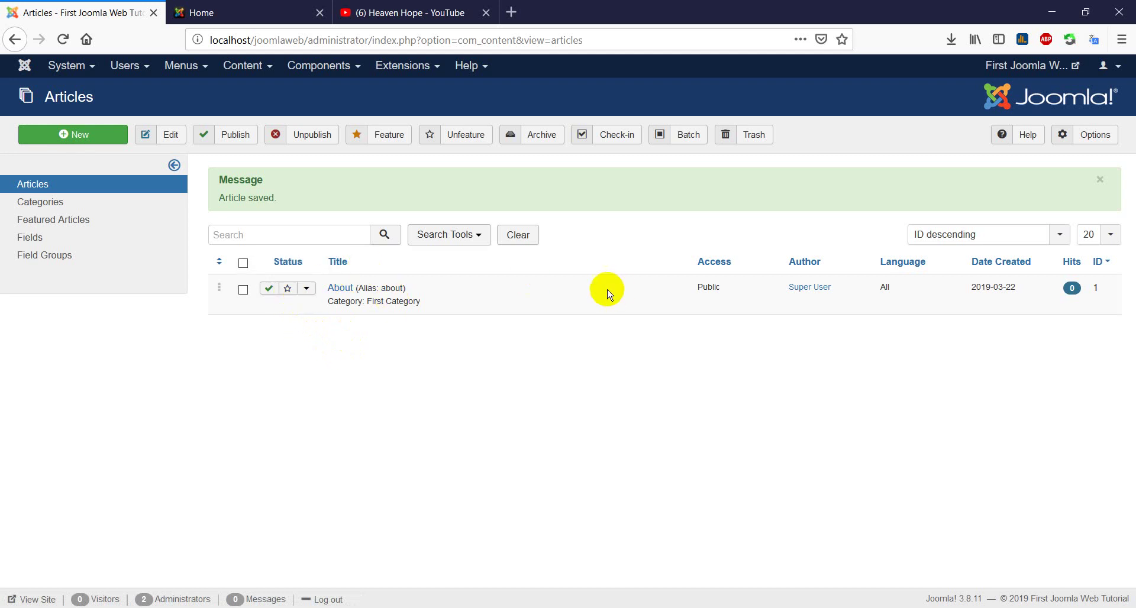
pyautogui.click(288, 290)
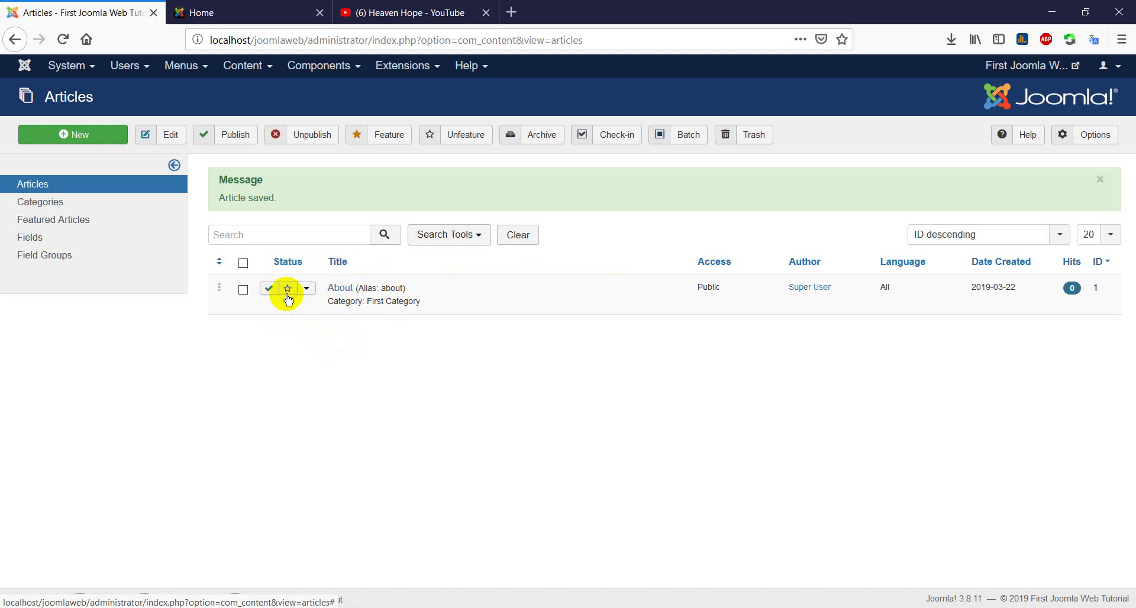
pyautogui.click(287, 292)
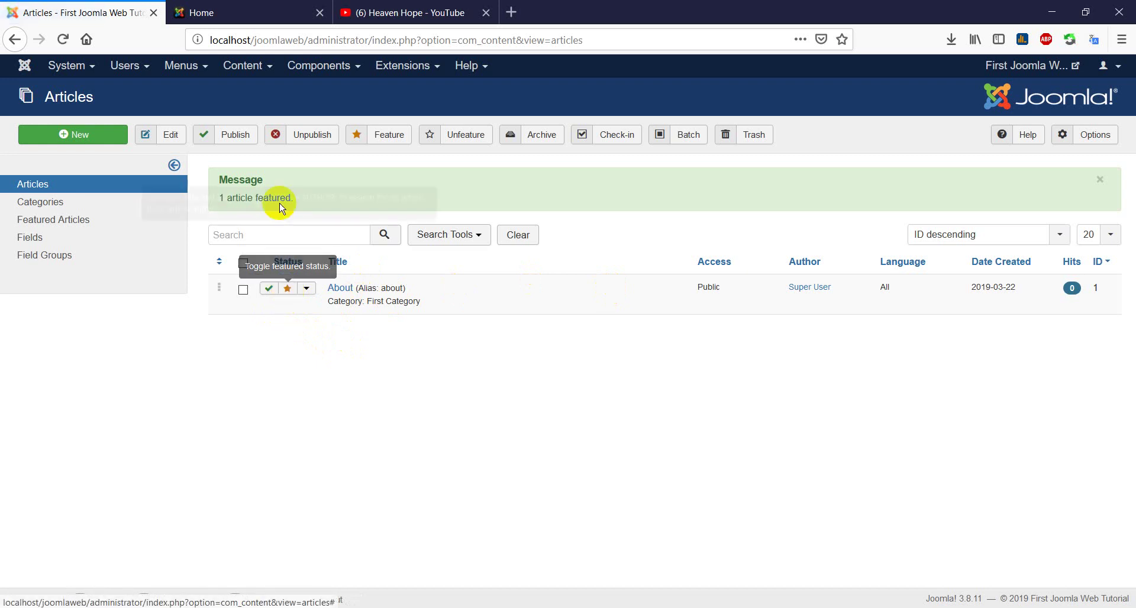
# - Reload the public home page and examine the About article's category, author, publish date and hits line
pyautogui.click(234, 13)
pyautogui.click(334, 37)
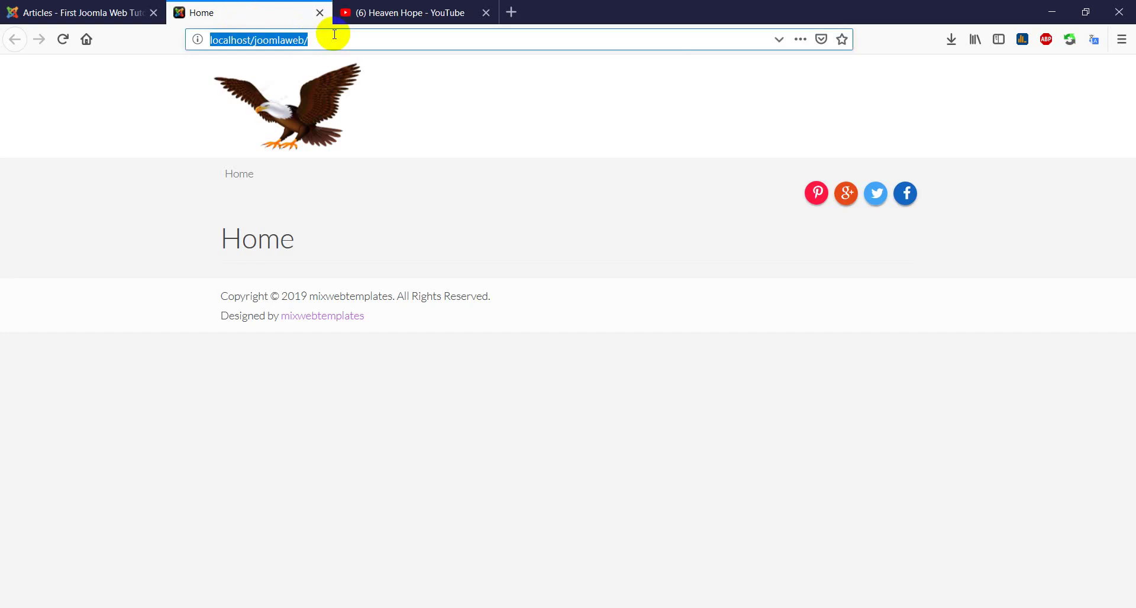
pyautogui.press('Return')
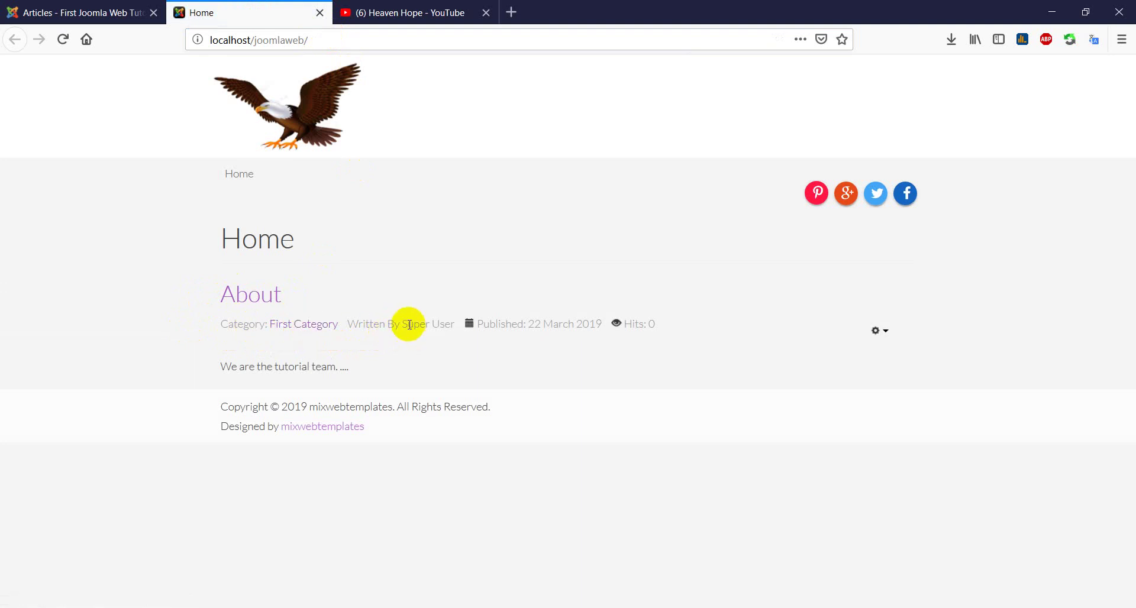
pyautogui.moveTo(408, 325); pyautogui.dragTo(495, 324)
pyautogui.click(500, 325)
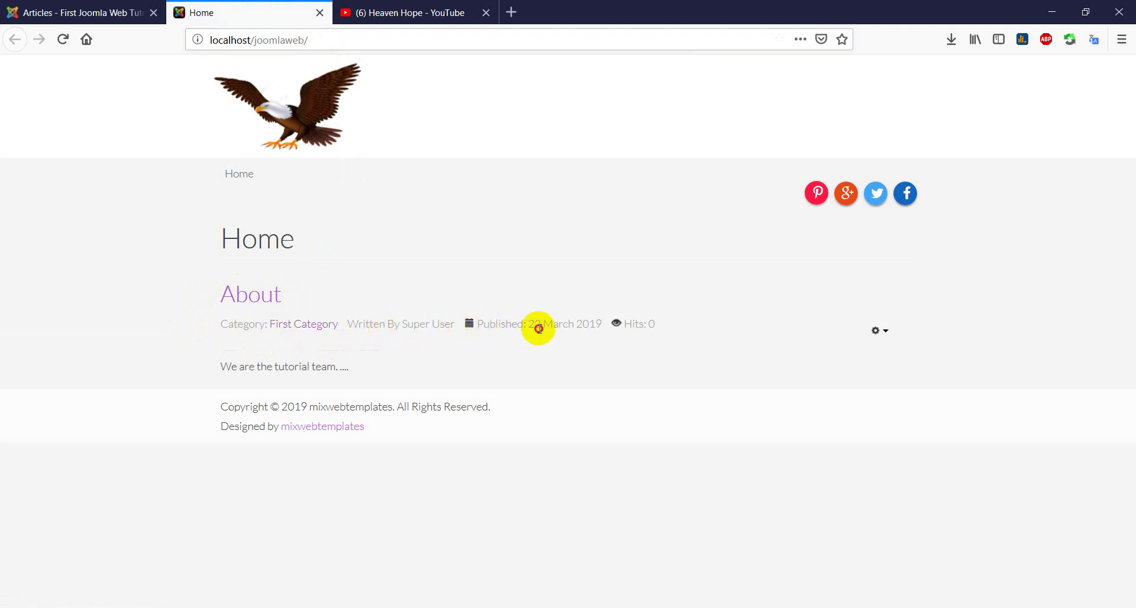
pyautogui.moveTo(646, 325); pyautogui.dragTo(609, 325)
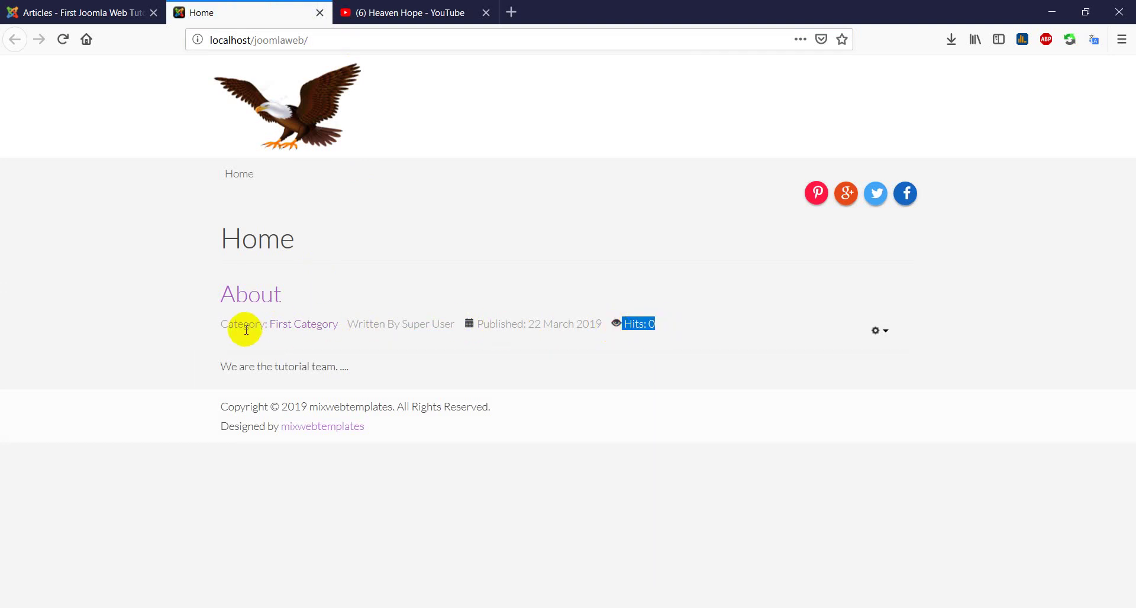
# - In the global article options, set Show Category to Hide and save the configuration
pyautogui.click(112, 13)
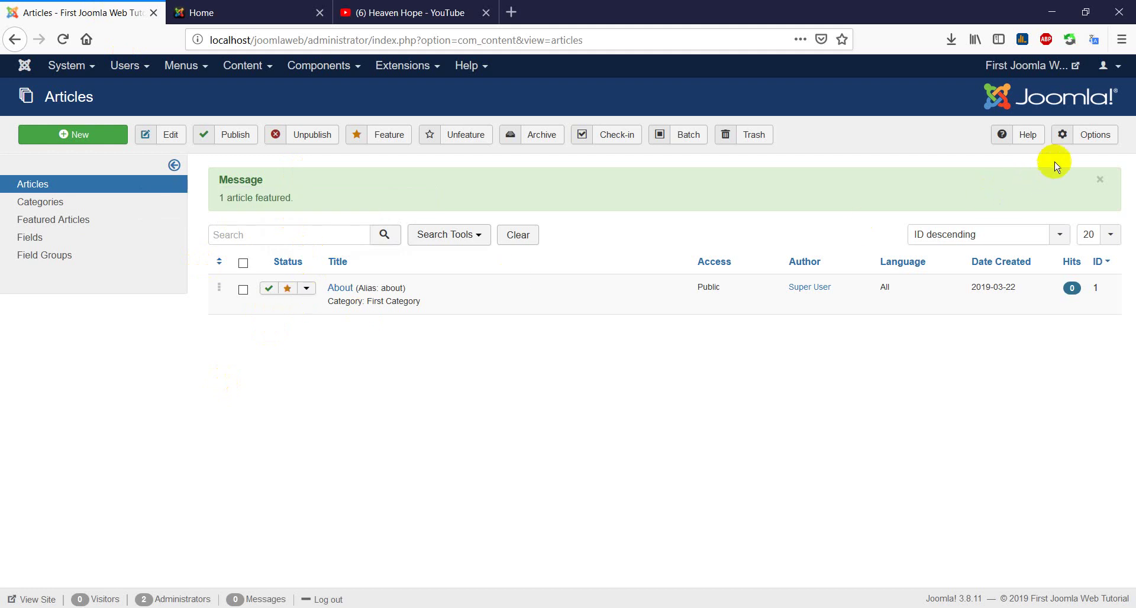
pyautogui.click(1098, 139)
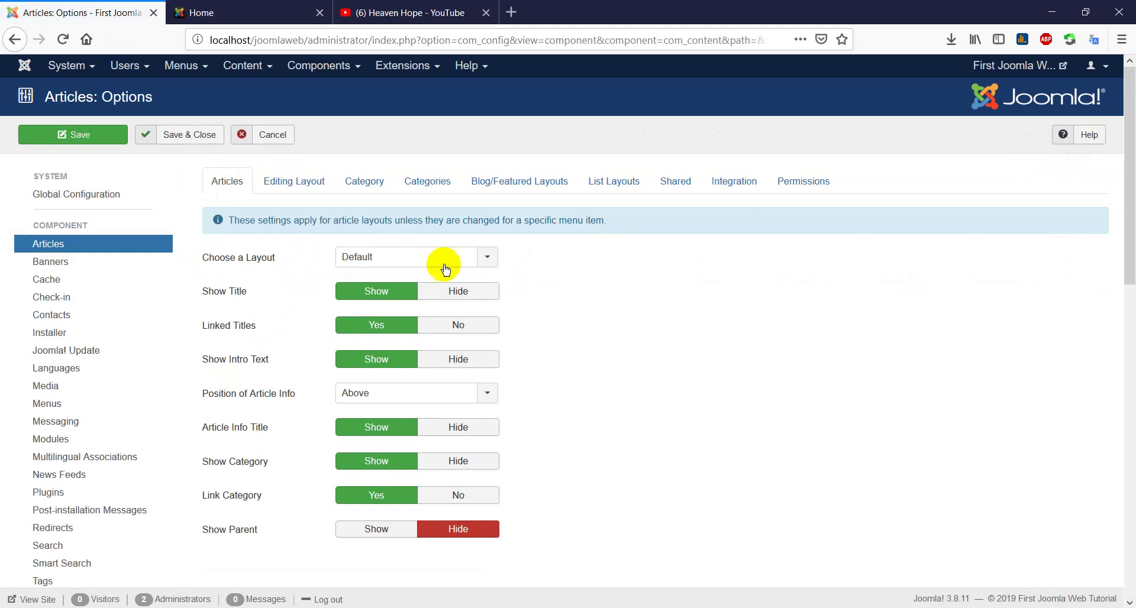
pyautogui.scroll(-3, 456, 307)
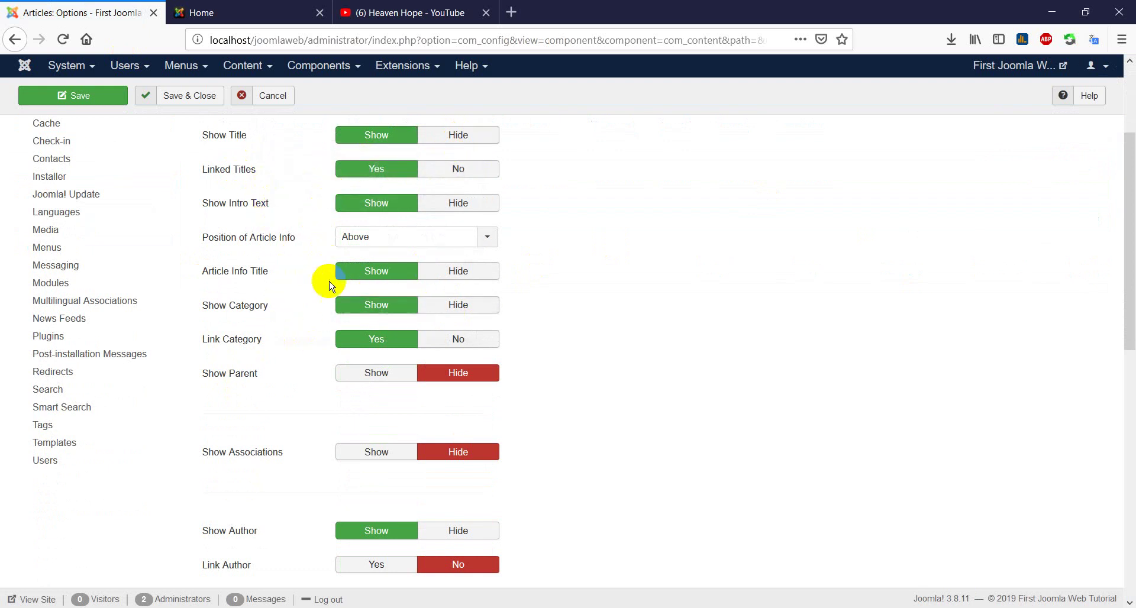
pyautogui.moveTo(235, 306)
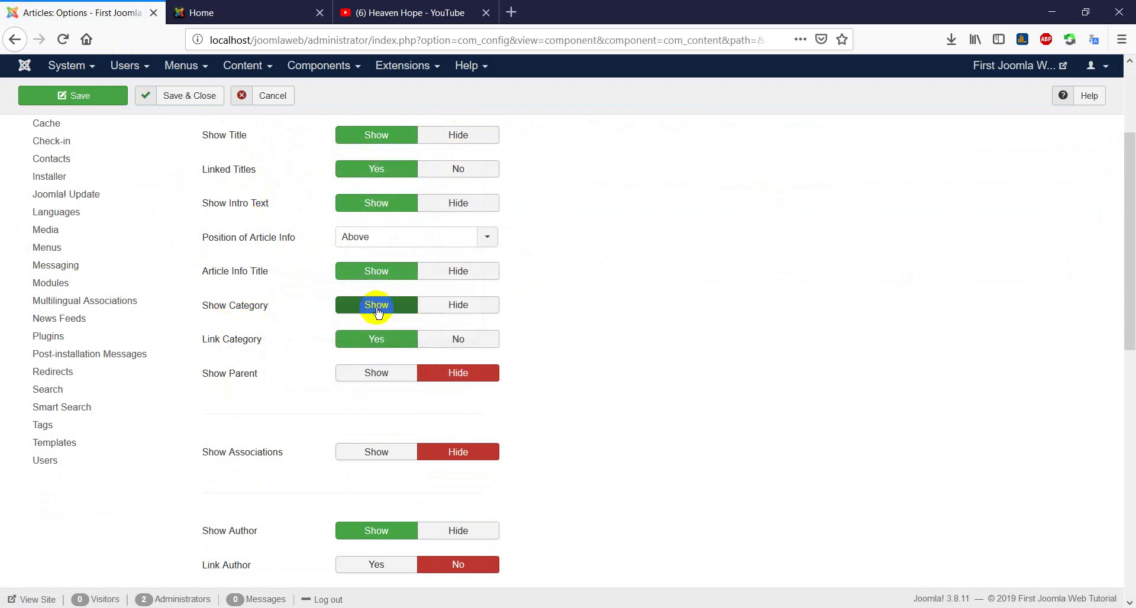
pyautogui.click(459, 306)
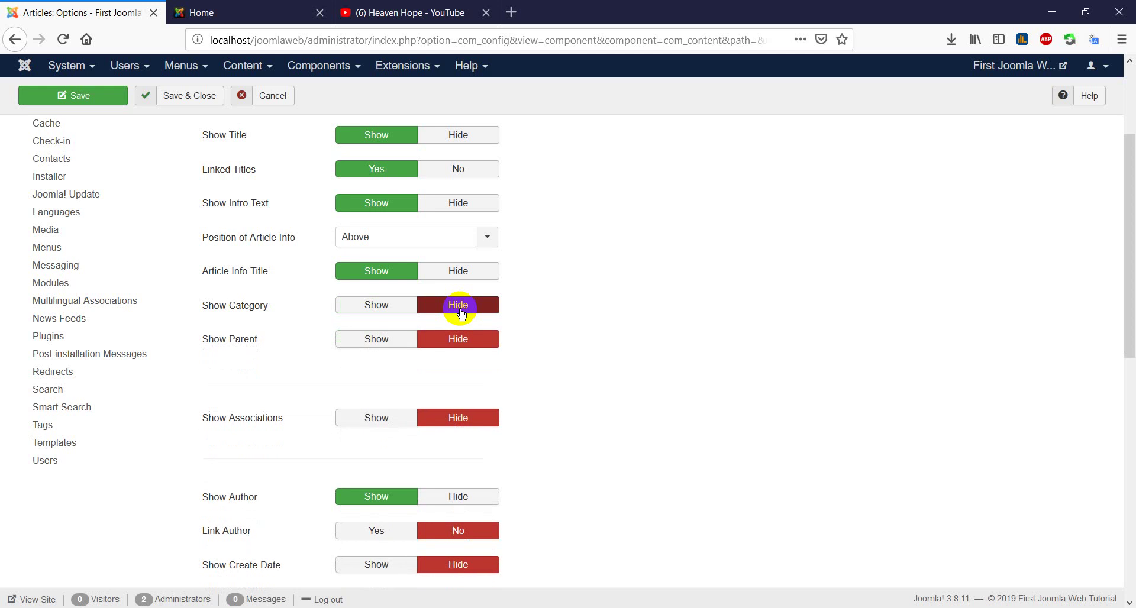
pyautogui.click(78, 98)
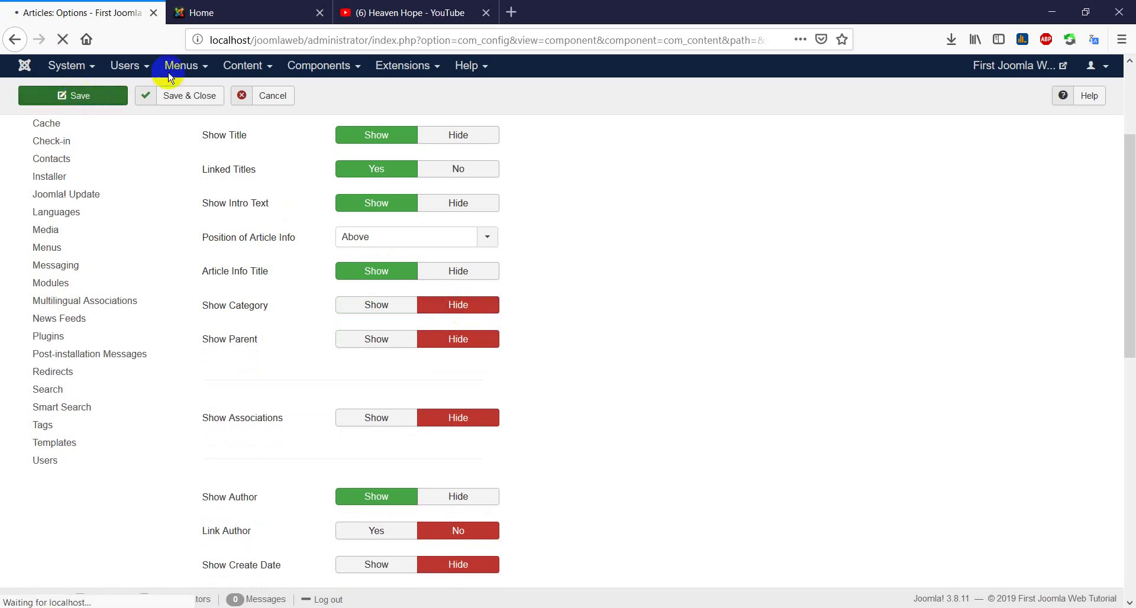
# - Reload the public home page to check the About article's info line for the category
pyautogui.click(232, 11)
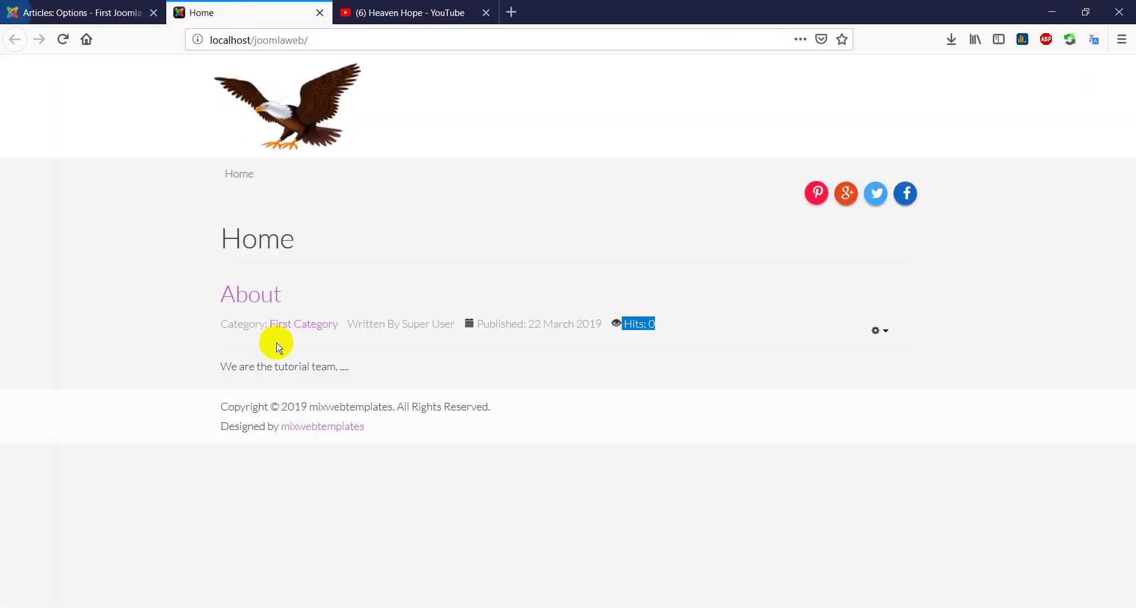
pyautogui.click(362, 31)
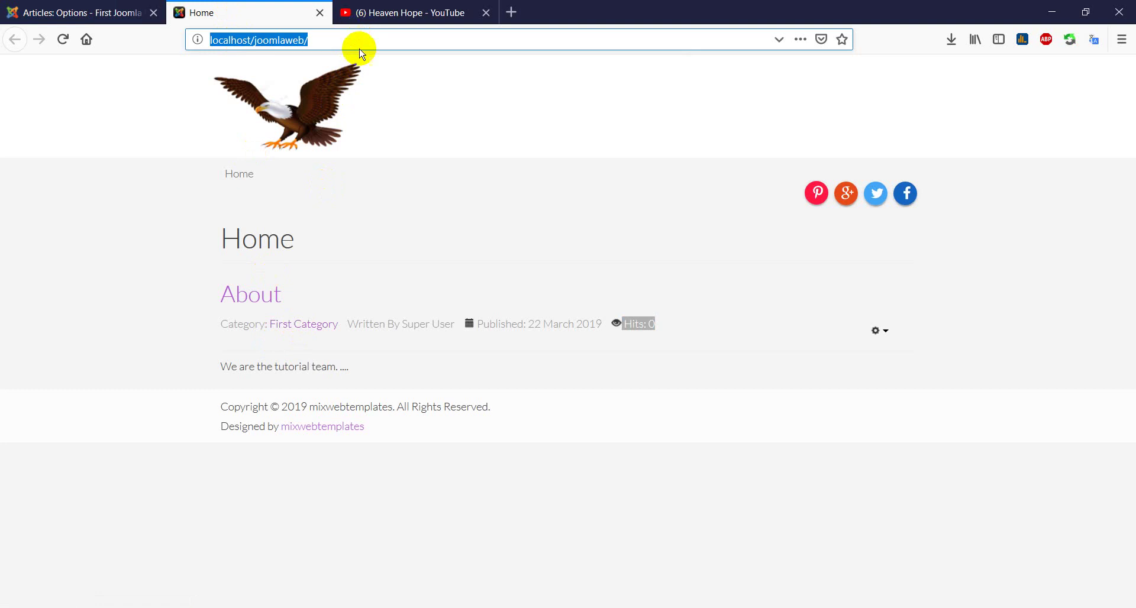
pyautogui.press('Return')
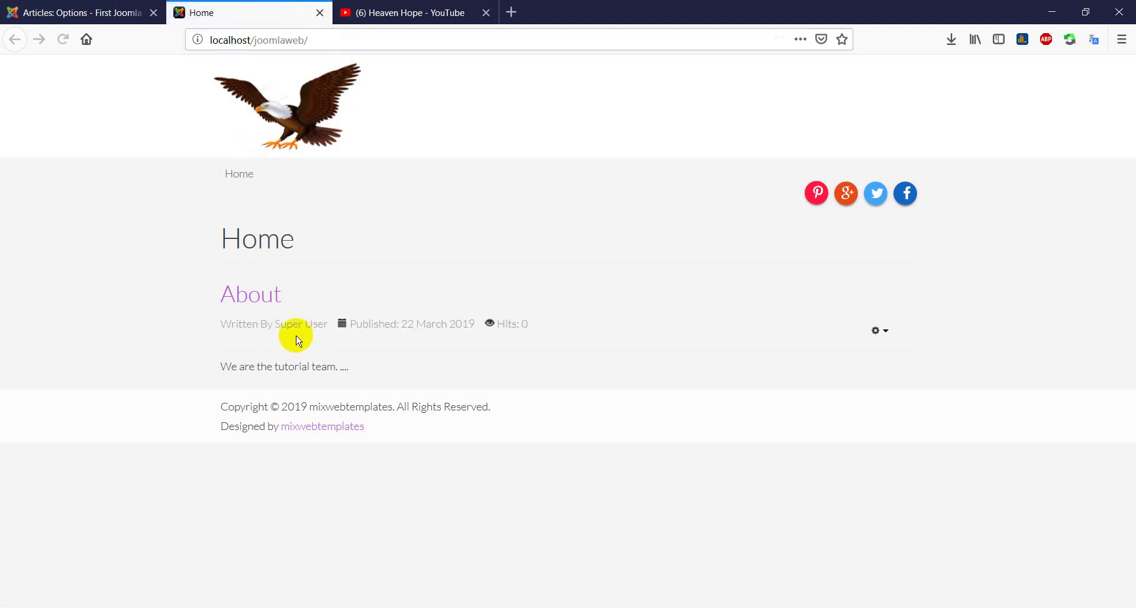
# - In the global article options, set Show Author and Show Publish Date to Hide
pyautogui.click(99, 16)
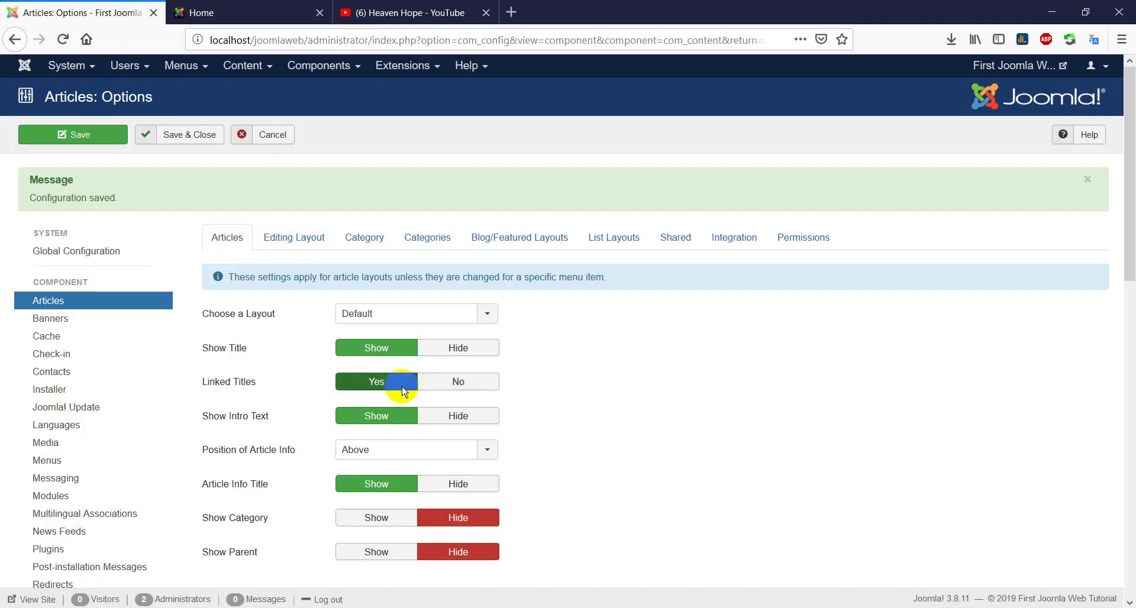
pyautogui.scroll(-4, 444, 396)
pyautogui.scroll(-1, 307, 417)
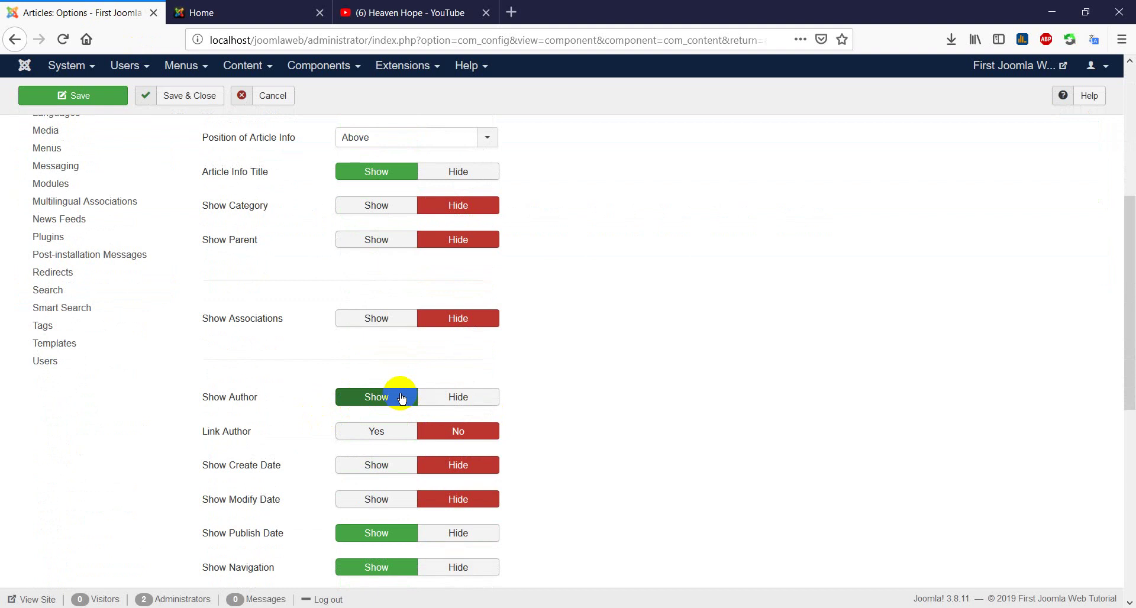
pyautogui.click(480, 400)
pyautogui.scroll(-2, 536, 412)
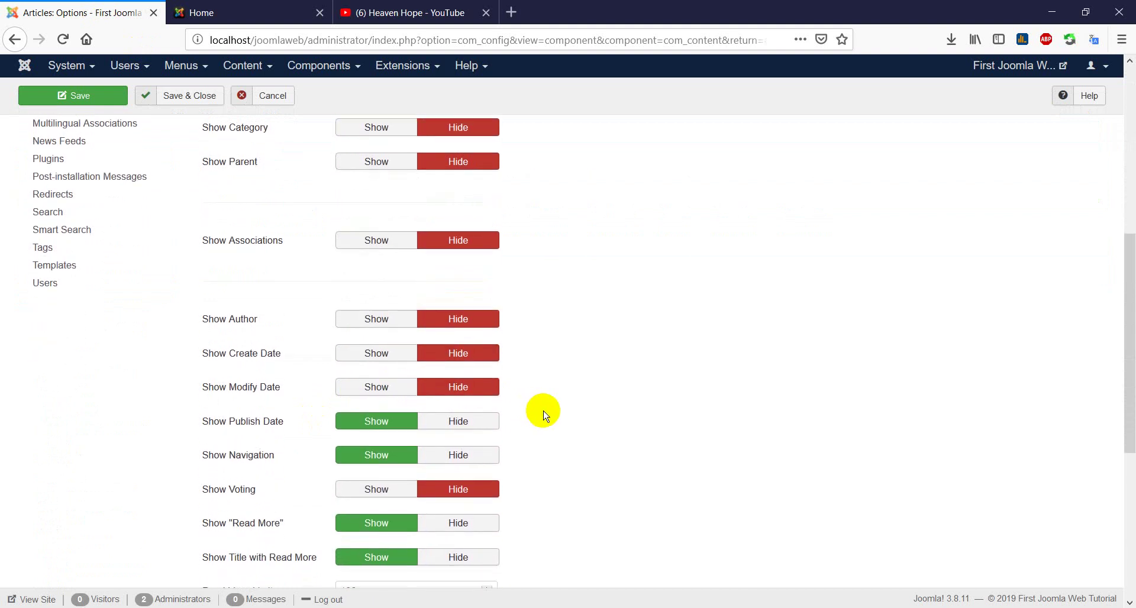
pyautogui.click(467, 427)
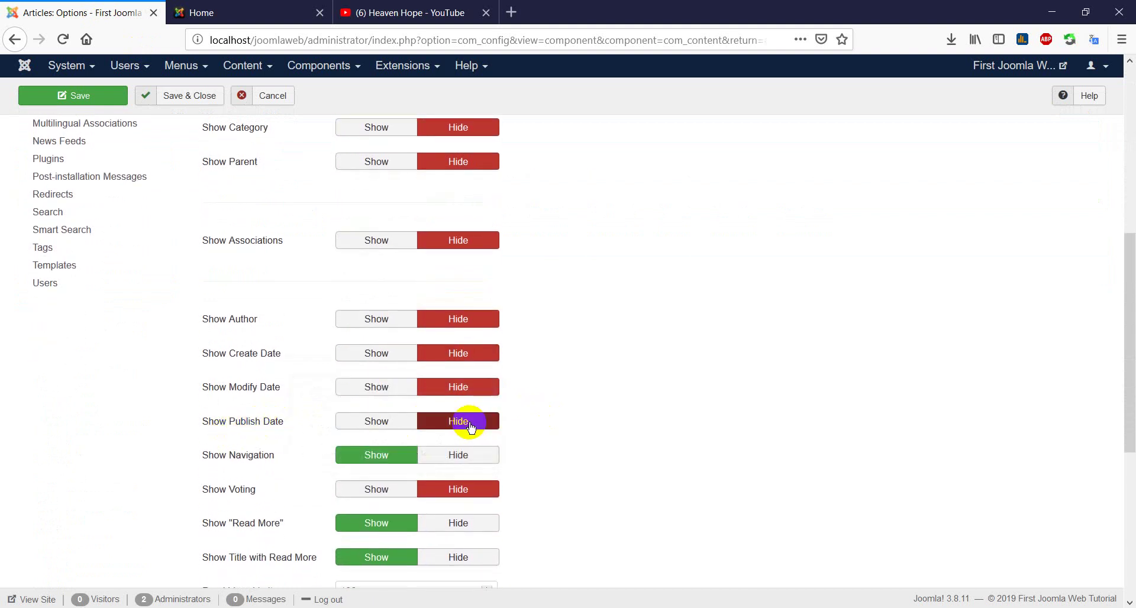
# - Set Show Hits to Hide in the global article options and save the configuration
pyautogui.scroll(-2, 544, 449)
pyautogui.scroll(-6, 544, 449)
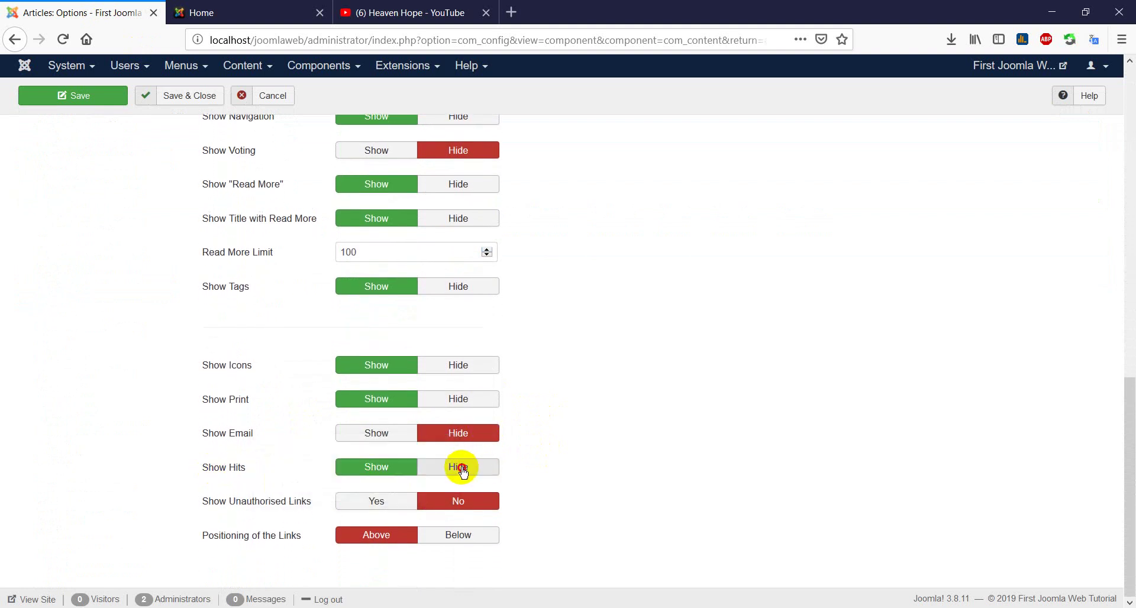
pyautogui.click(462, 470)
pyautogui.click(94, 97)
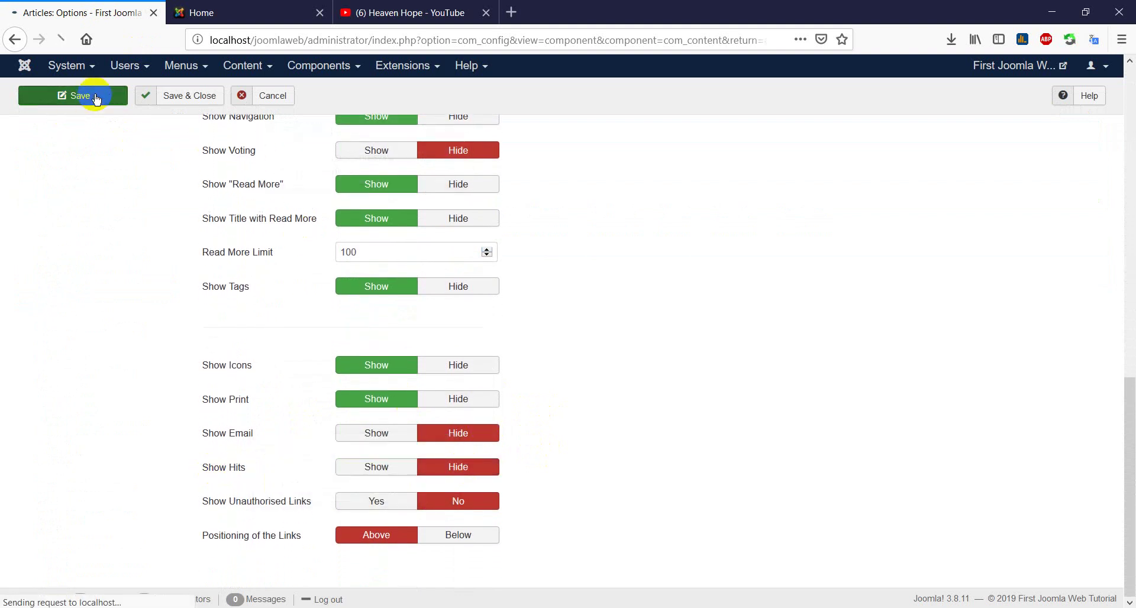
# - Reload the public home page to check the About article for its author, publish date and hits
pyautogui.click(248, 14)
pyautogui.click(312, 40)
pyautogui.press('Return')
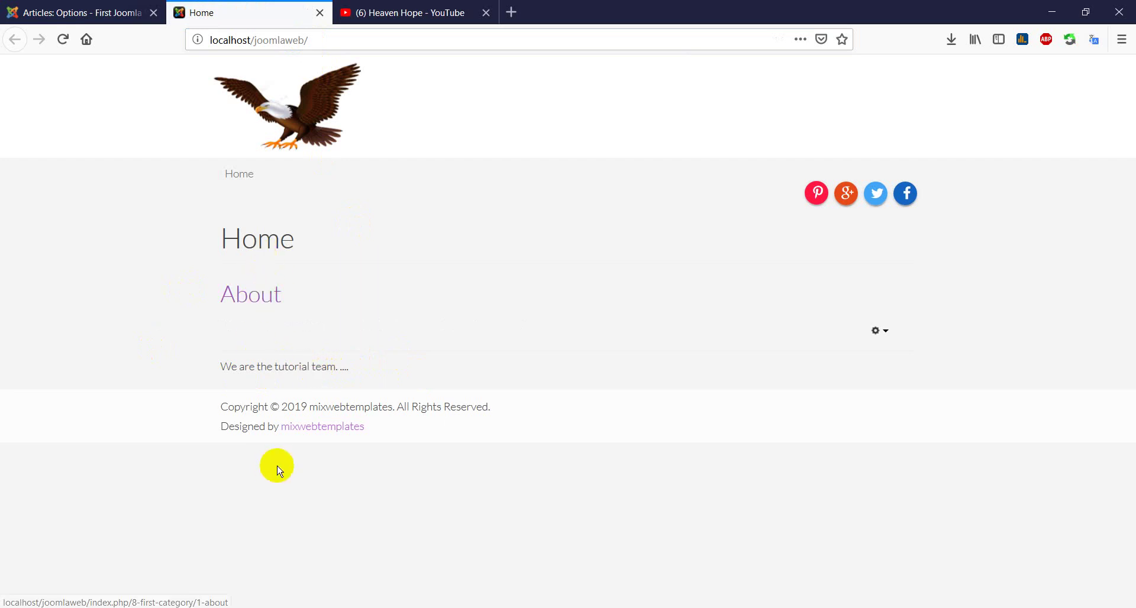
pyautogui.click(59, 13)
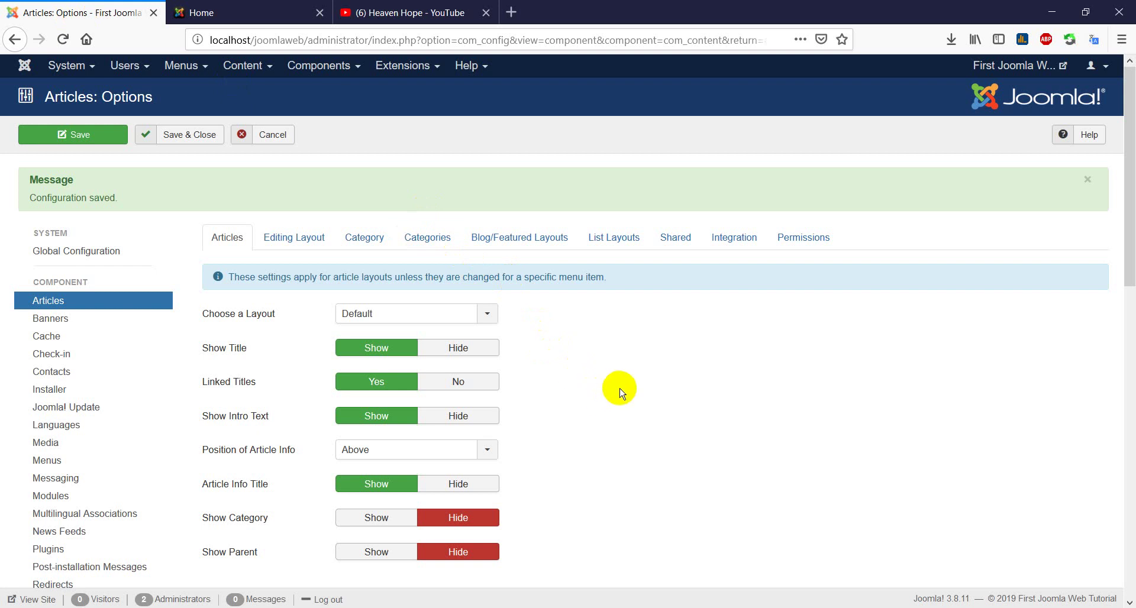
pyautogui.click(231, 13)
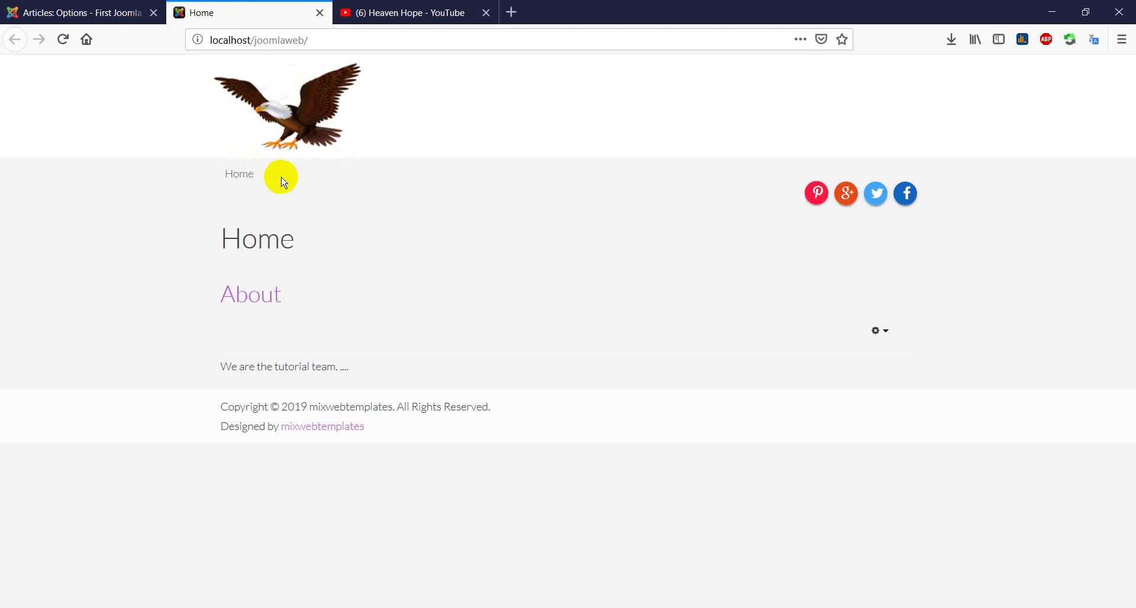
pyautogui.click(87, 15)
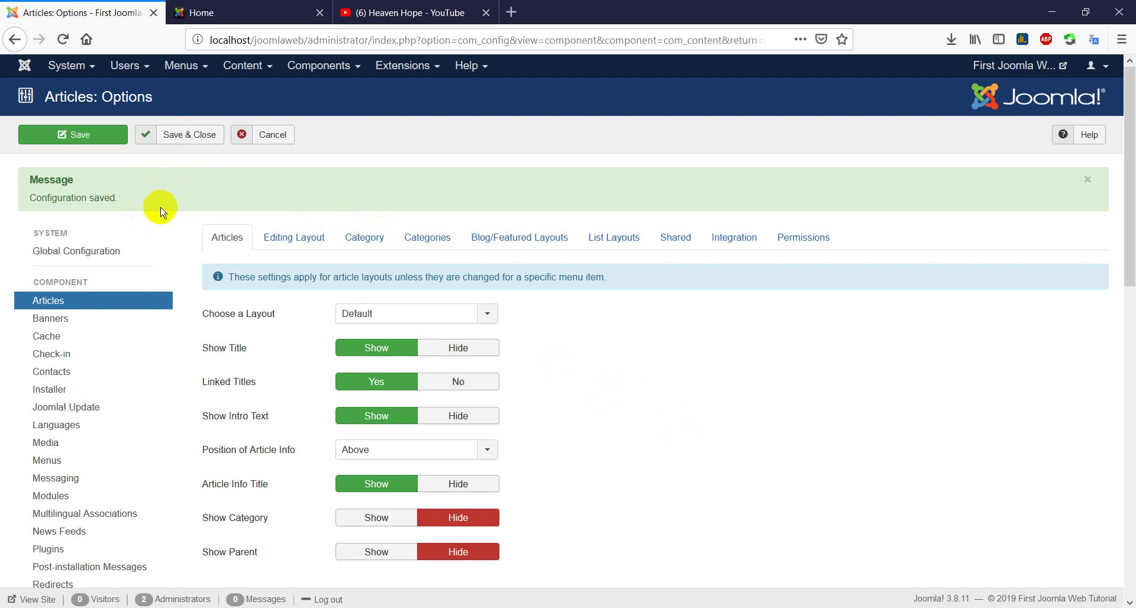
# - Switch to the Heaven Hope channel on YouTube and unsubscribe from it
pyautogui.click(408, 15)
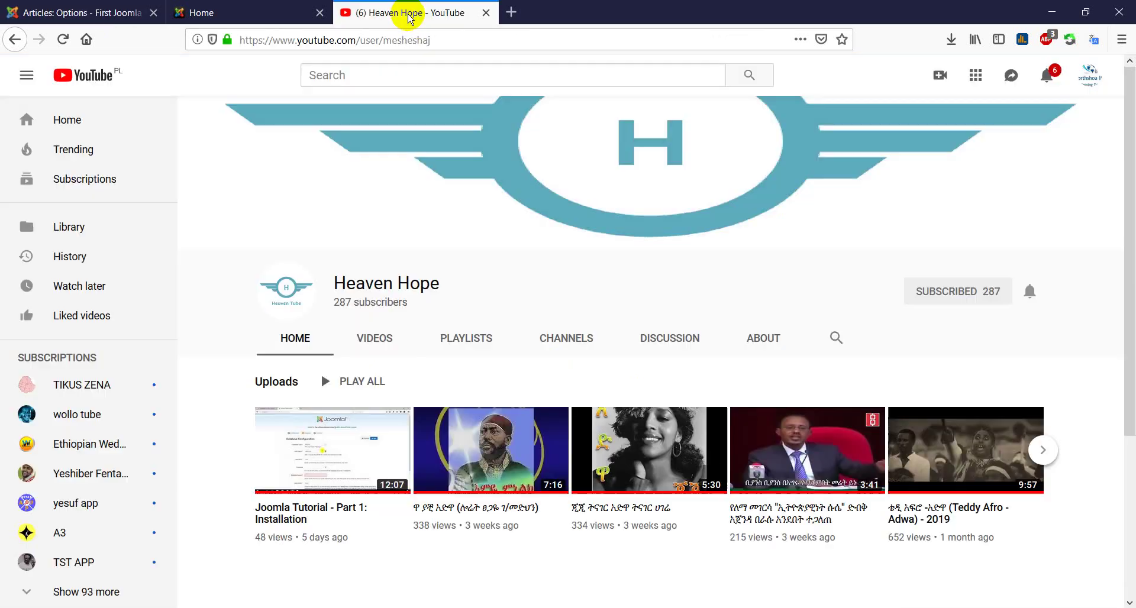
pyautogui.click(976, 293)
pyautogui.click(598, 356)
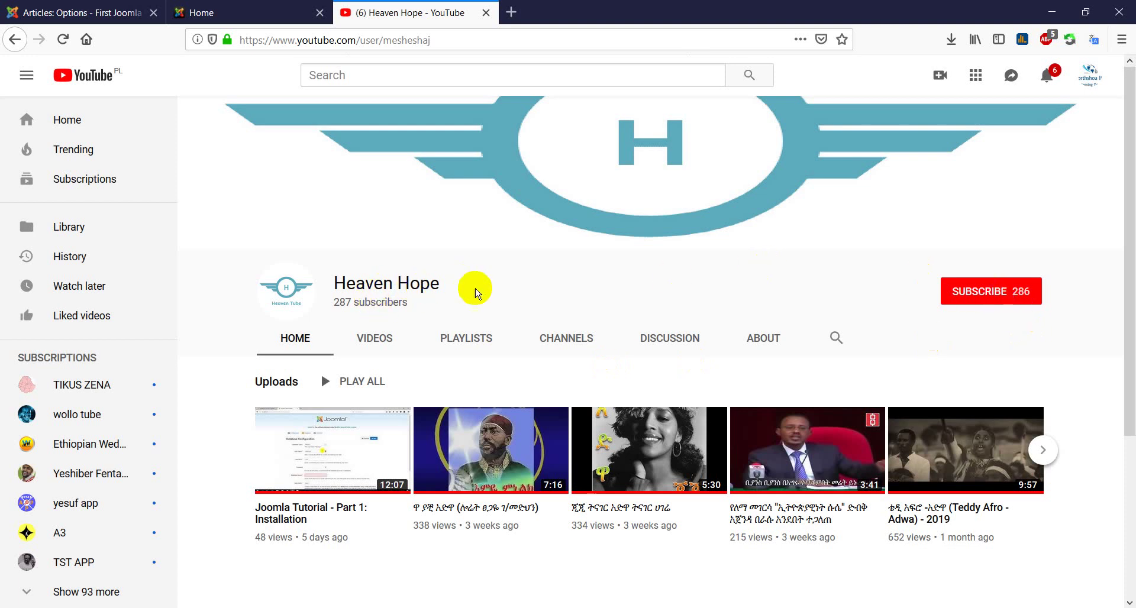
# - Subscribe to the Heaven Hope channel with notifications turned on, and return to the Joomla site's public home page
pyautogui.click(989, 297)
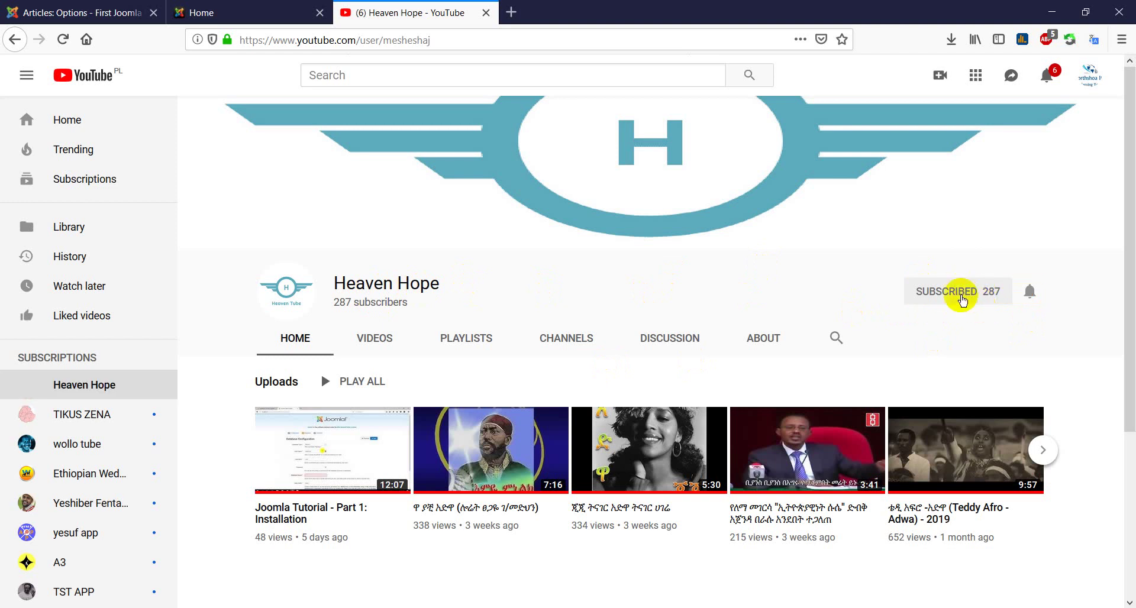
pyautogui.click(974, 298)
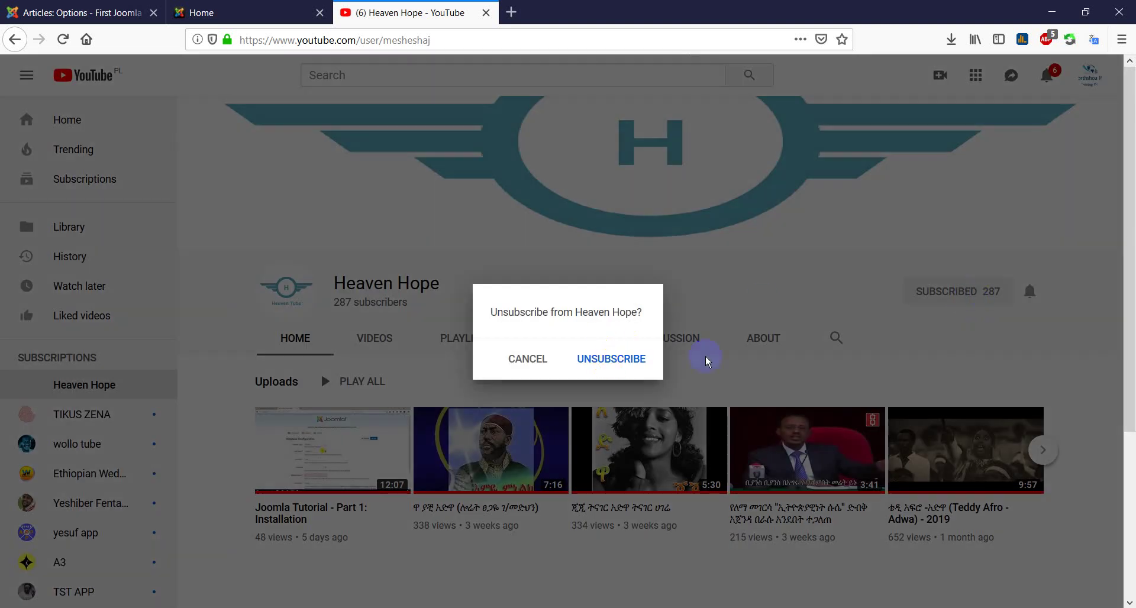
pyautogui.click(520, 360)
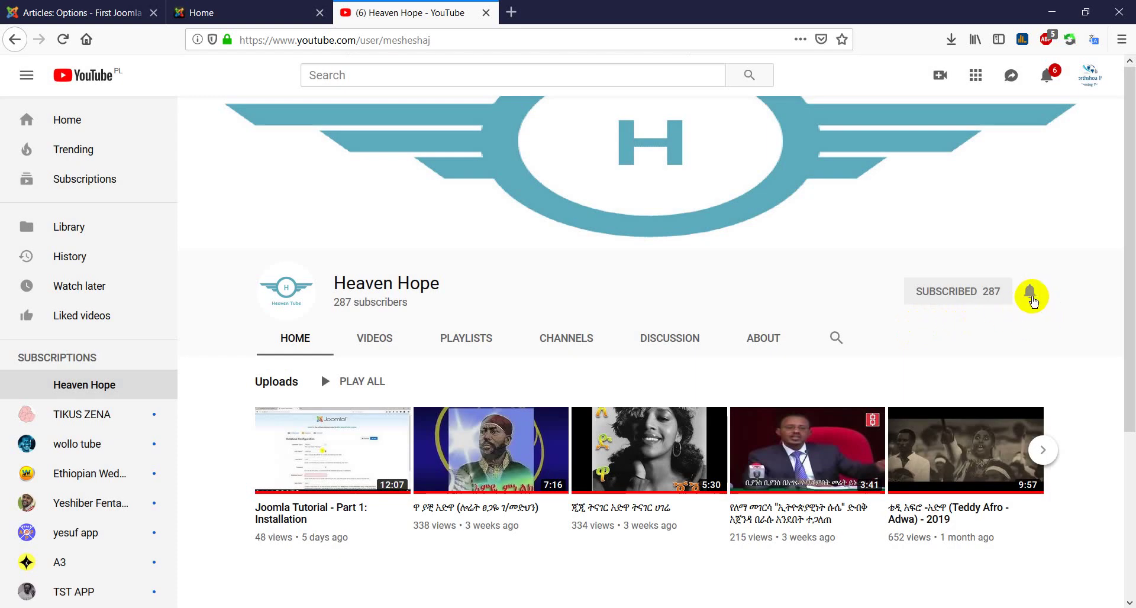
pyautogui.click(1030, 296)
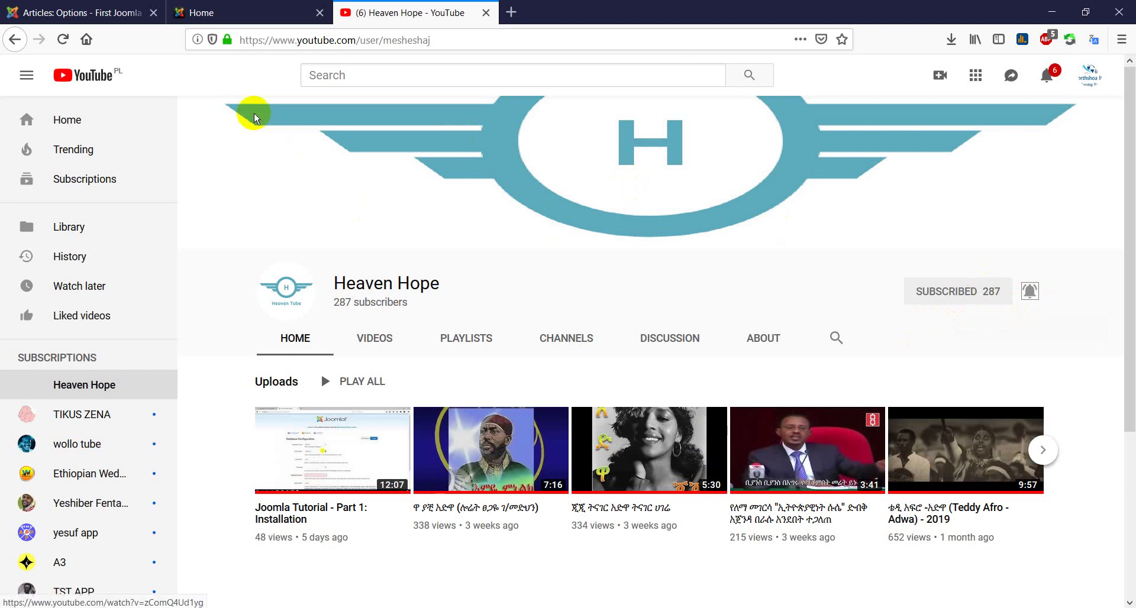
pyautogui.click(235, 15)
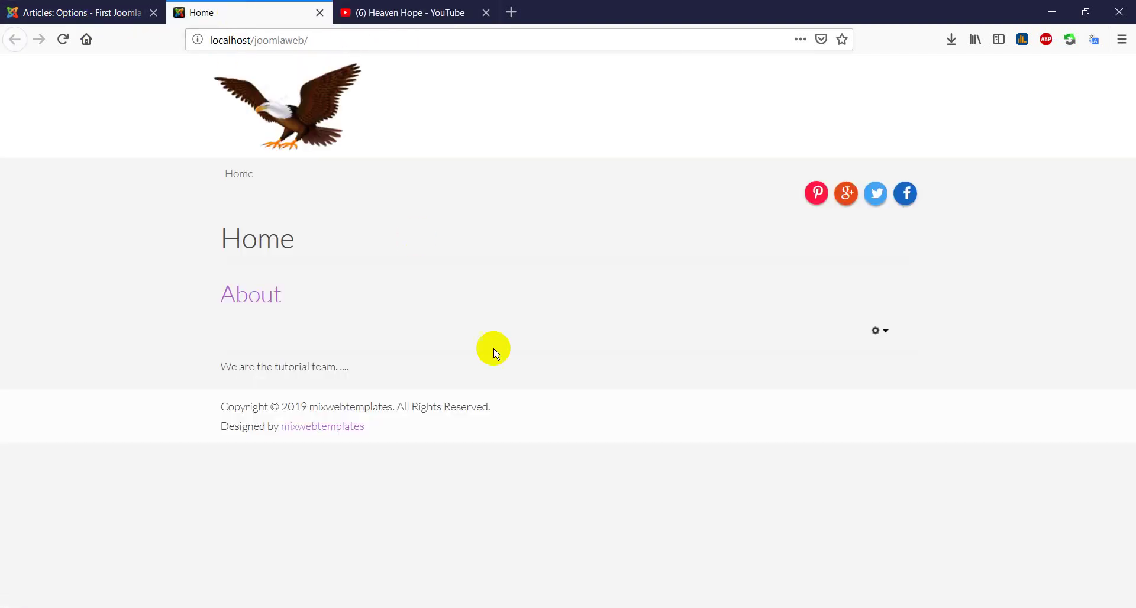